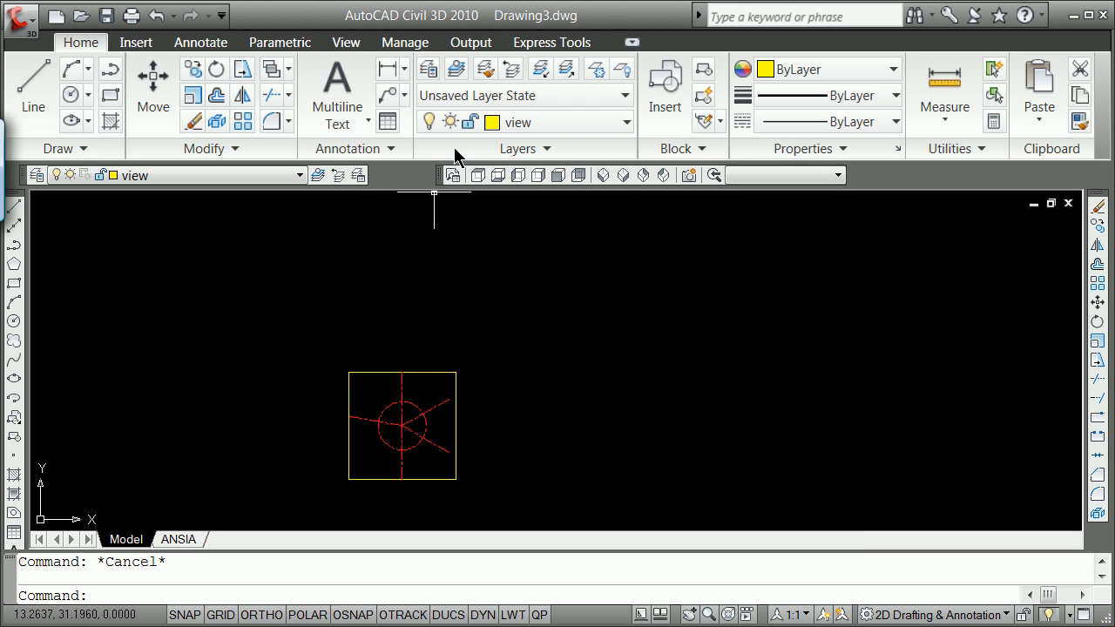
- Offset the dashed centerline circle 0.25 inward to make a concentric inner circle
scroll(348, 455, up, 2)
scroll(348, 455, up, 6)
scroll(396, 449, down, 6)
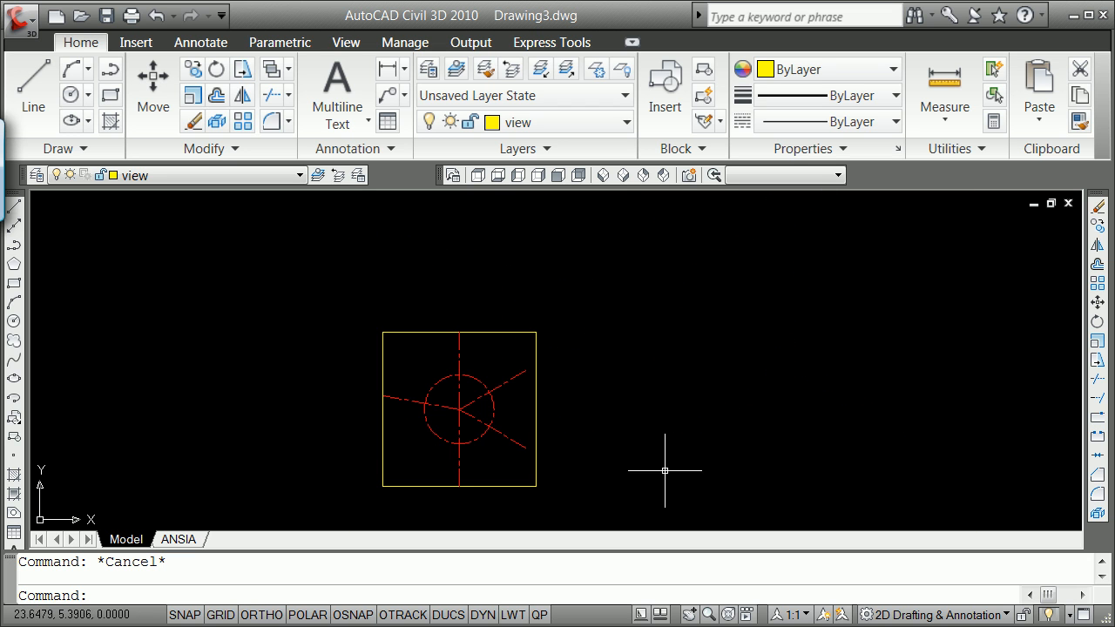
scroll(440, 453, up, 3)
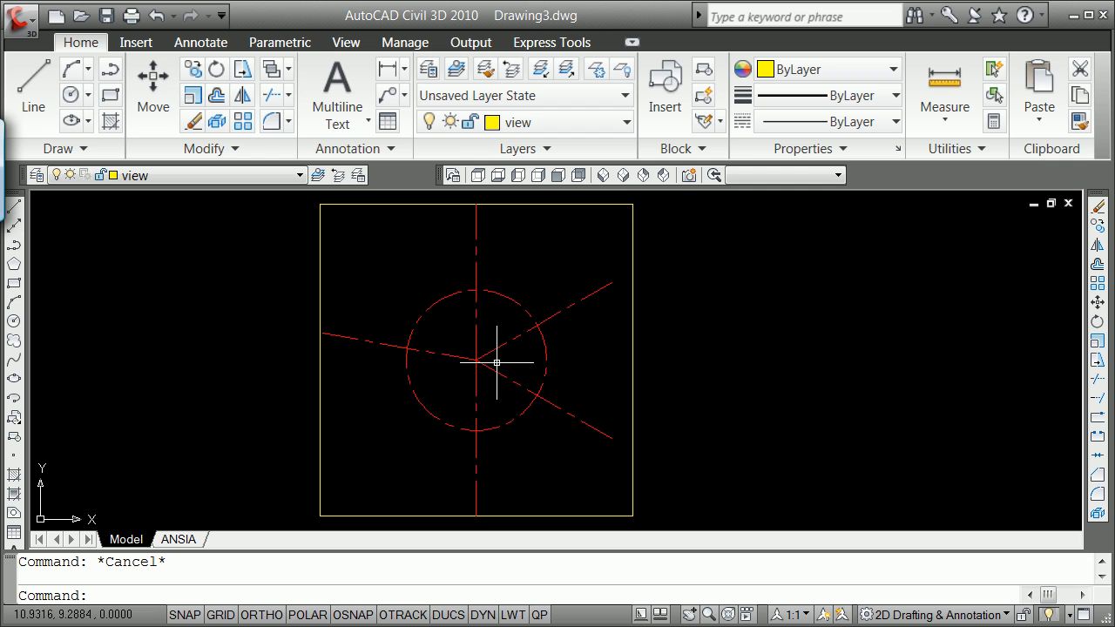
mouse_move(520, 302)
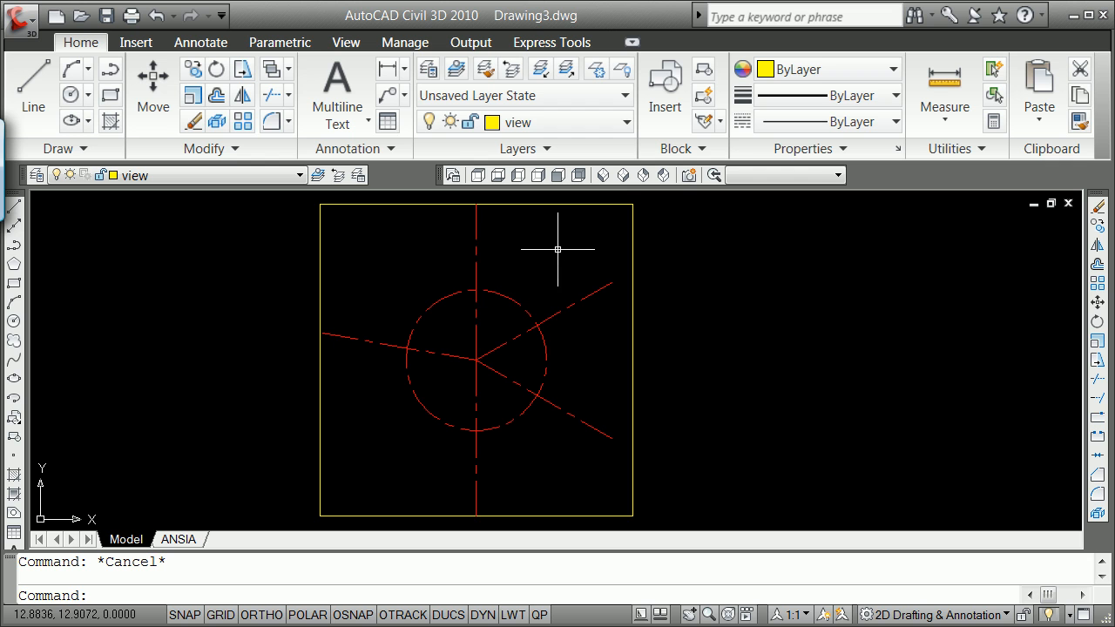
key(Return)
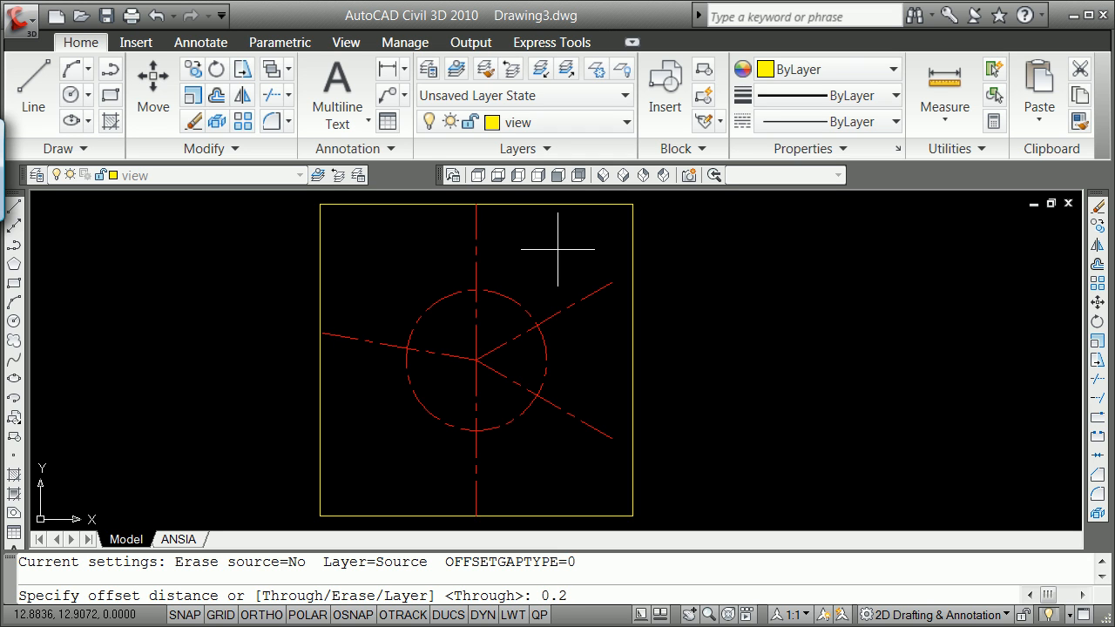
key(Return)
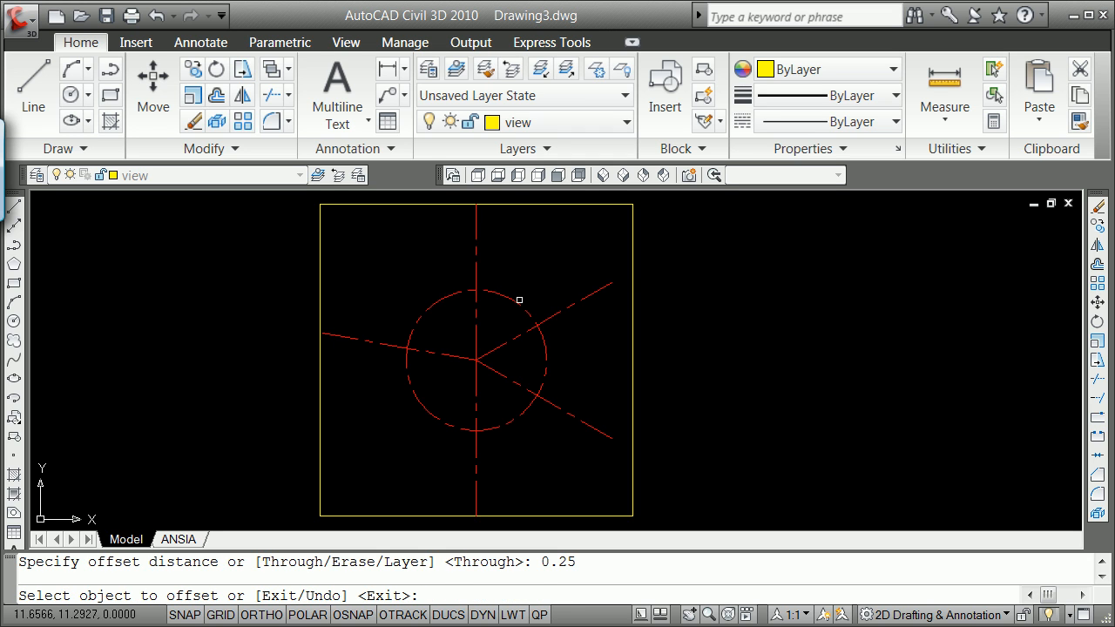
click(512, 300)
click(509, 311)
scroll(509, 307, up, 3)
scroll(509, 305, down, 5)
scroll(511, 298, up, 2)
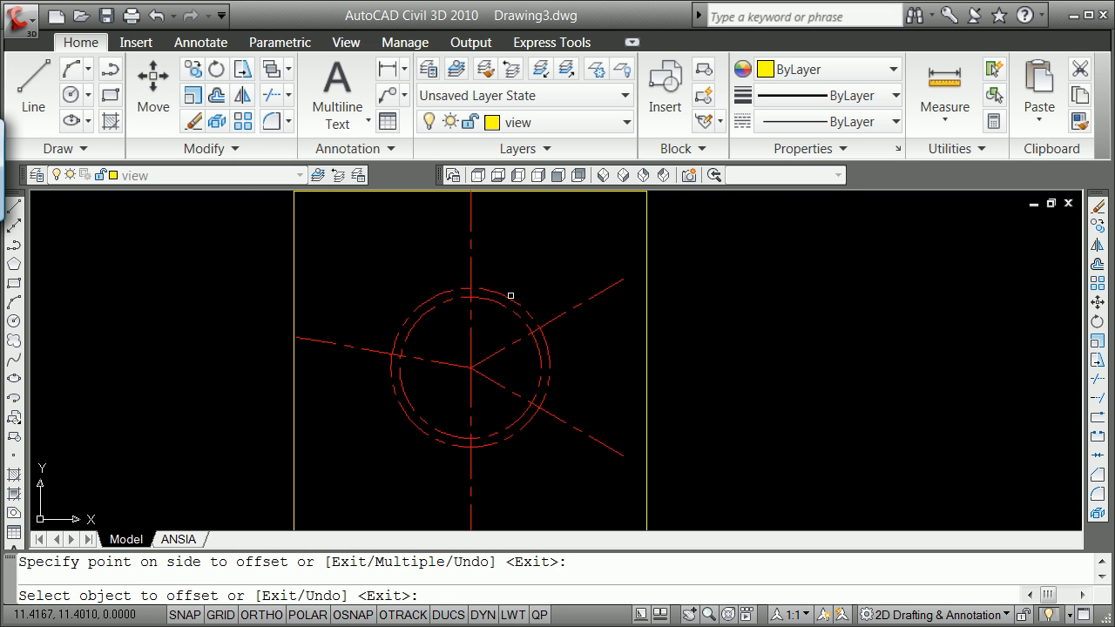
key(Escape)
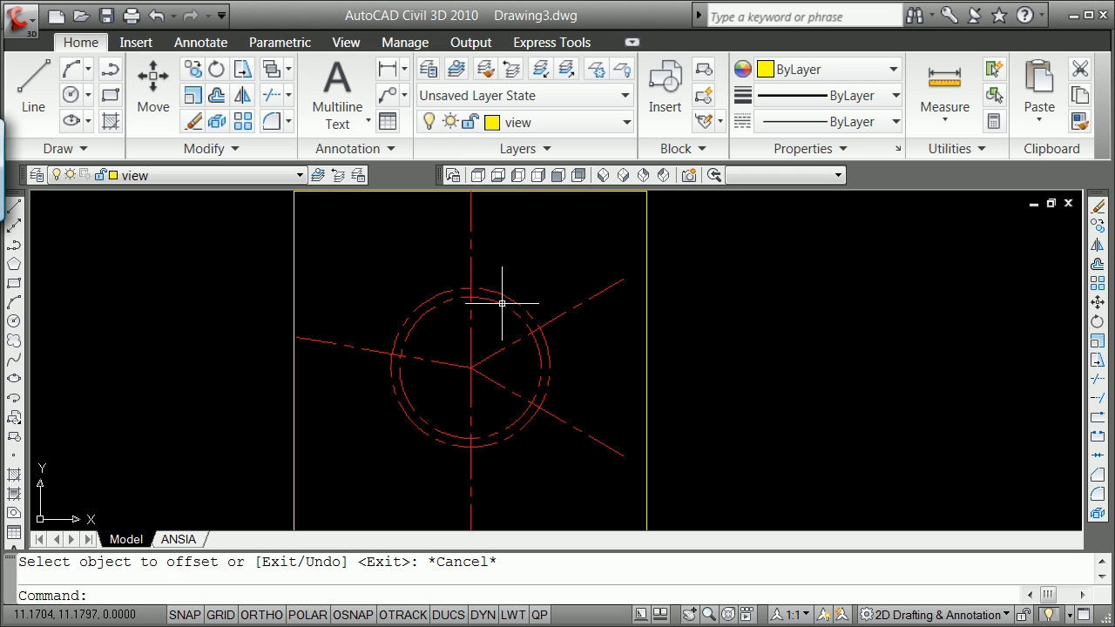
- Move the inner offset circle from the centerline layer to the object layer
click(502, 301)
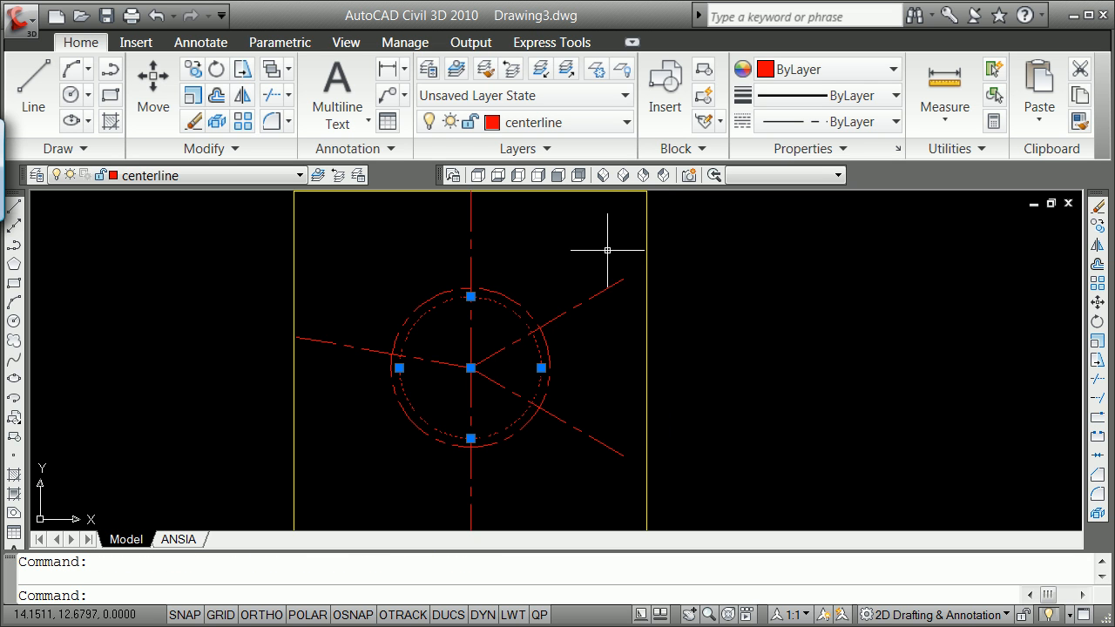
click(301, 176)
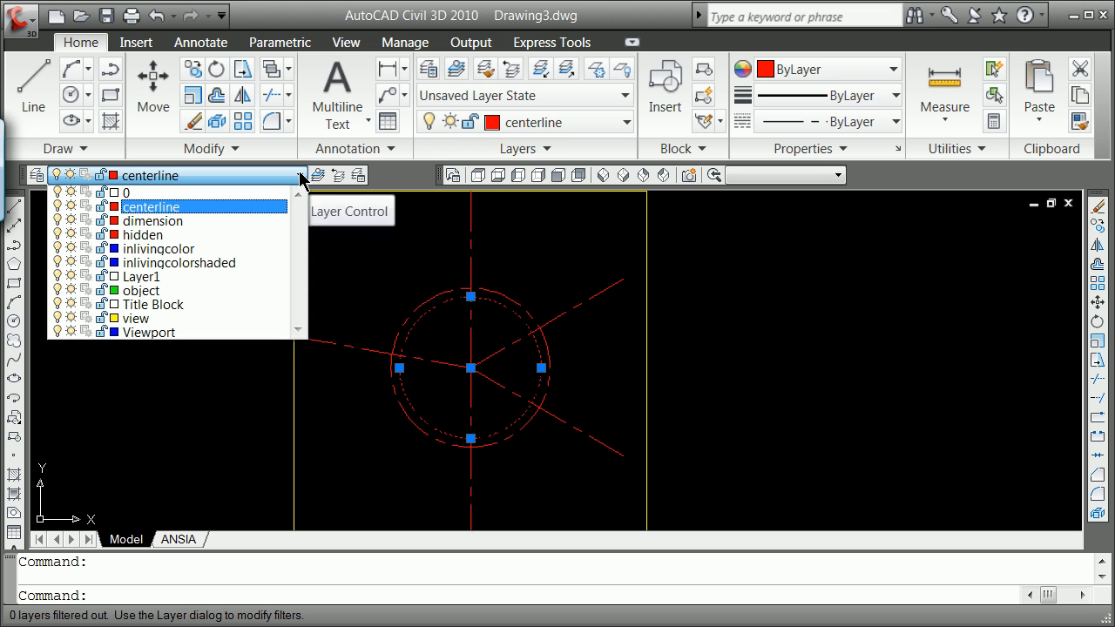
click(171, 291)
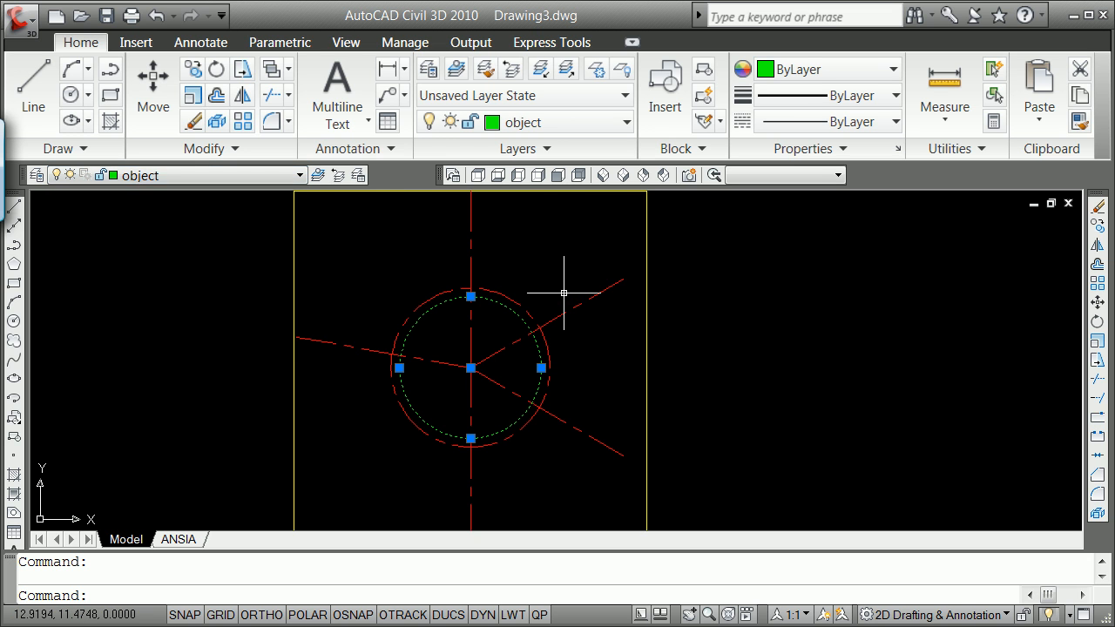
key(Escape)
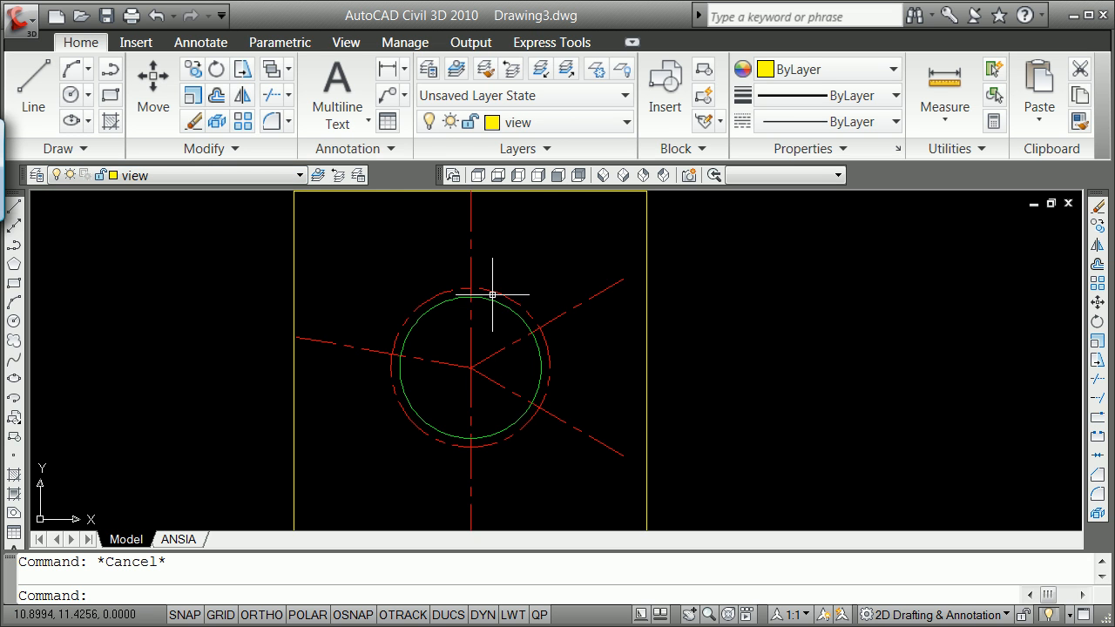
- Draw a circle of diameter .75 centred on the upper intersection of the vertical centerline and the dashed circle
scroll(466, 287, up, 3)
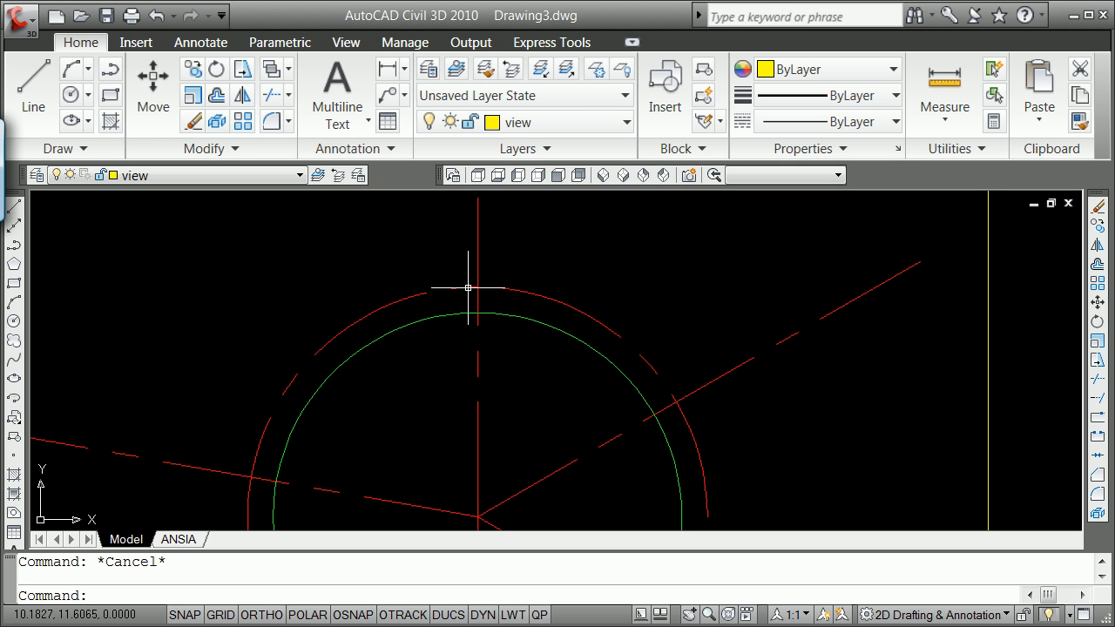
scroll(480, 284, down, 3)
mouse_move(480, 284)
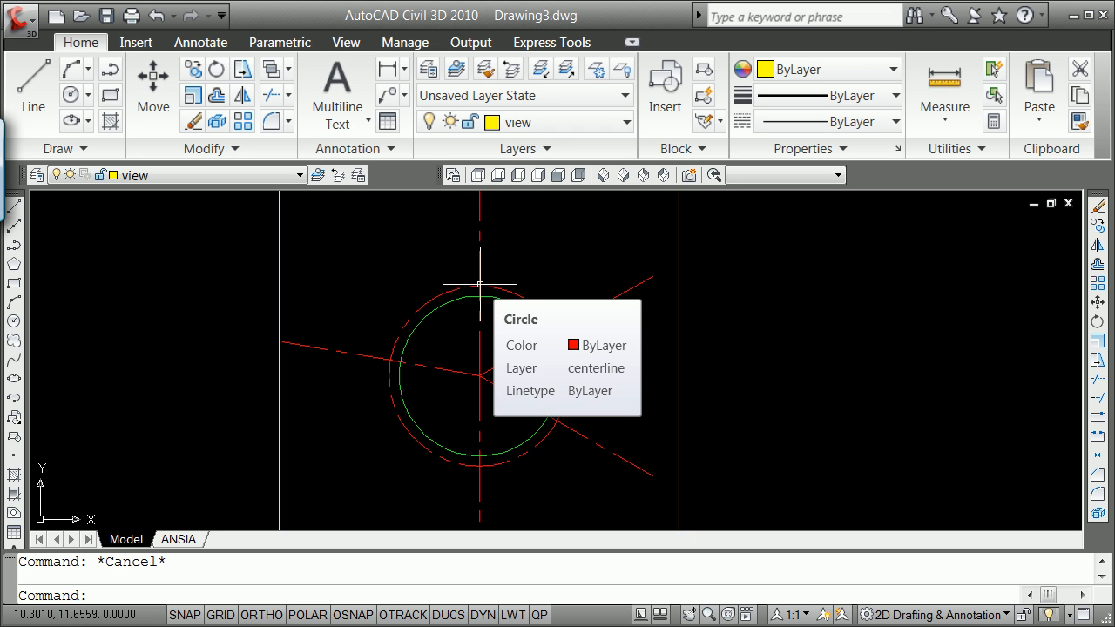
click(88, 97)
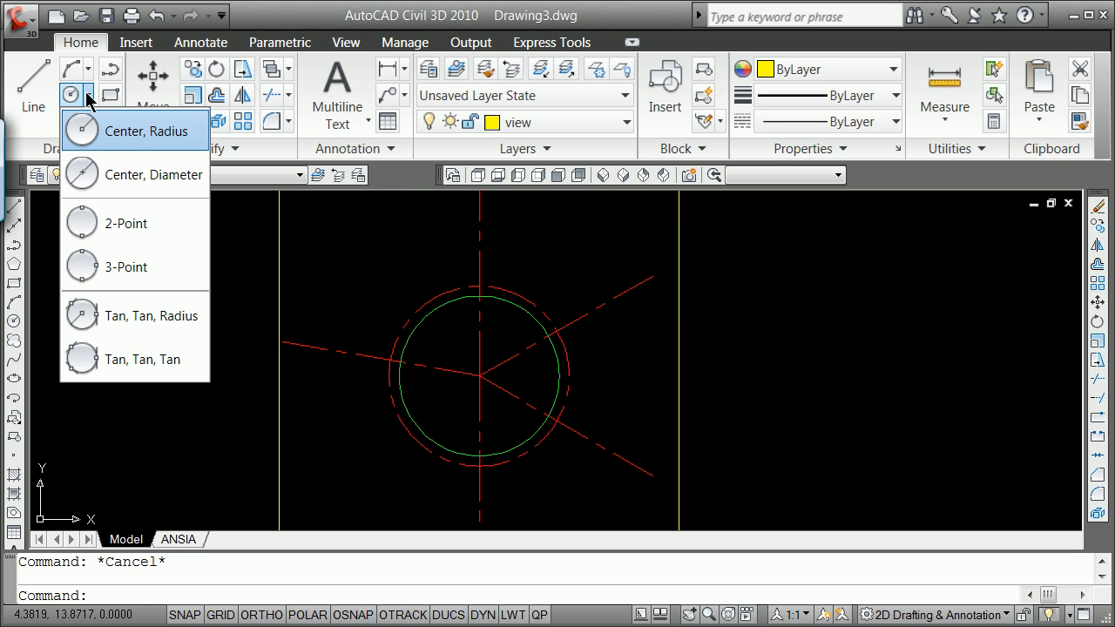
click(233, 264)
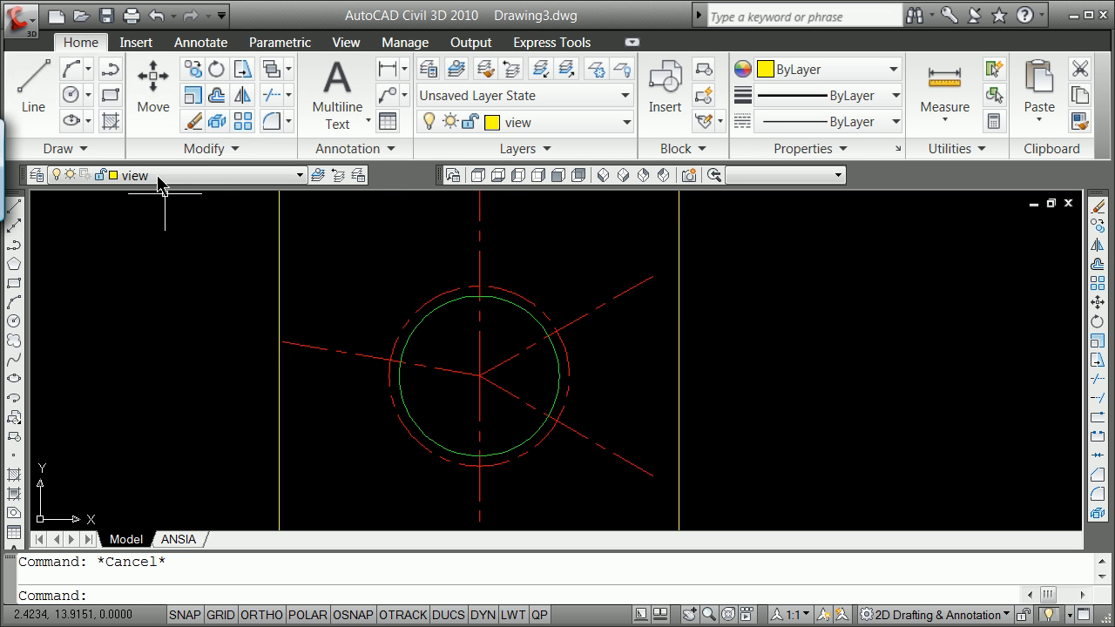
click(87, 98)
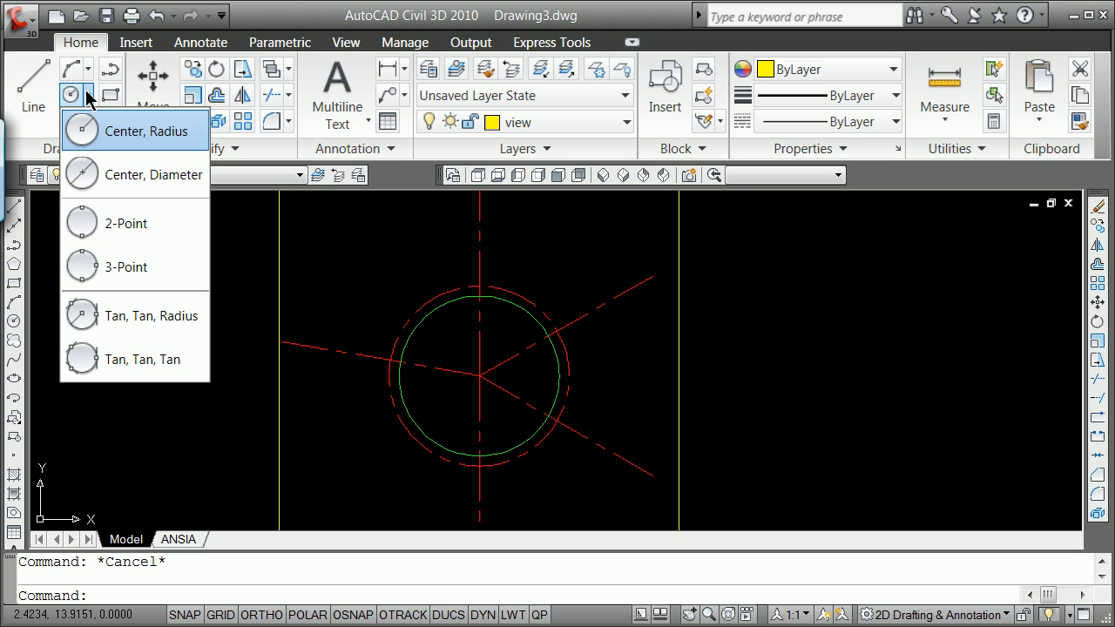
click(113, 174)
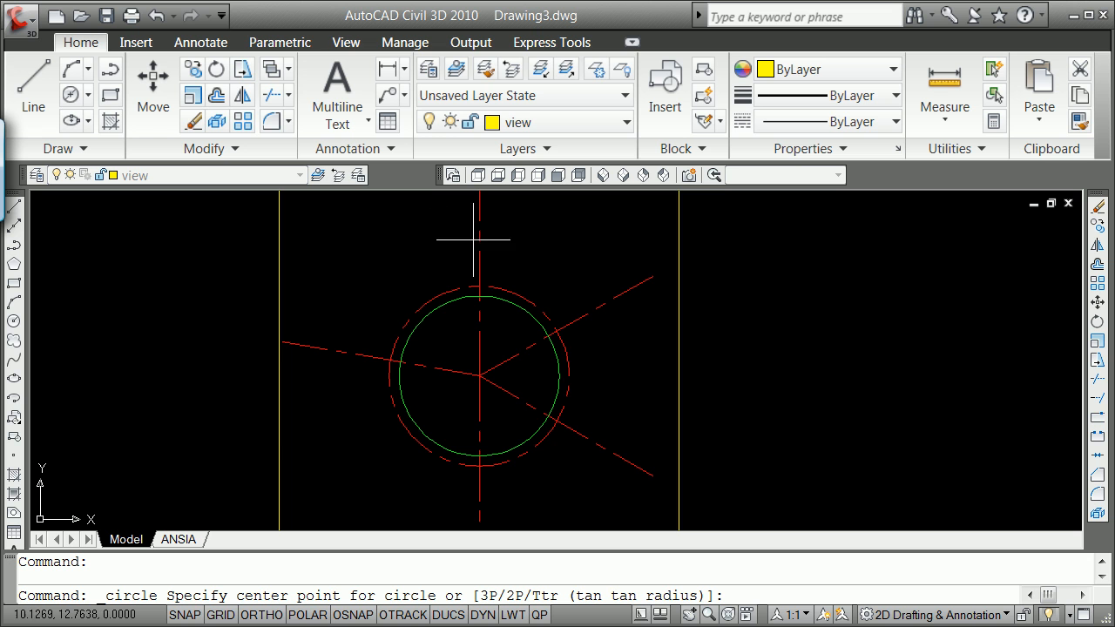
shift+right_click(509, 251)
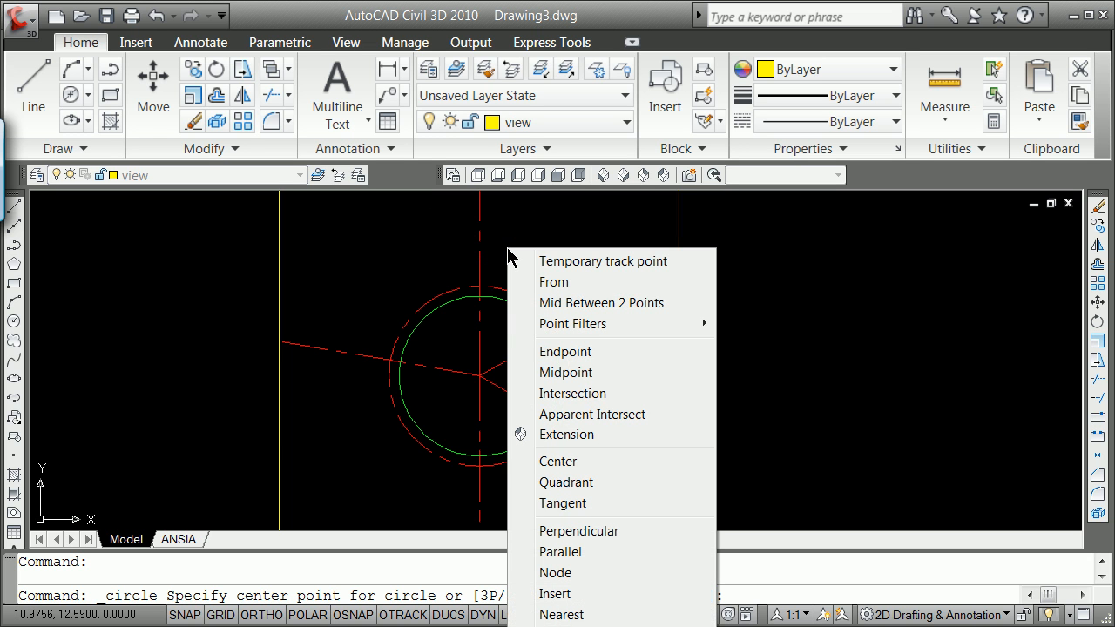
click(522, 393)
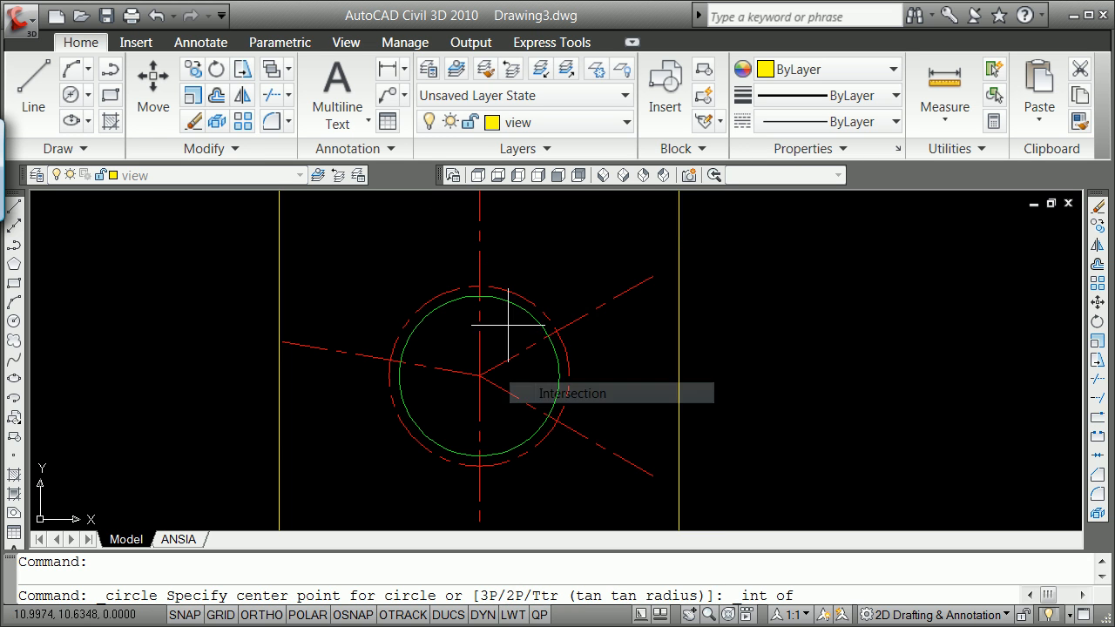
click(480, 287)
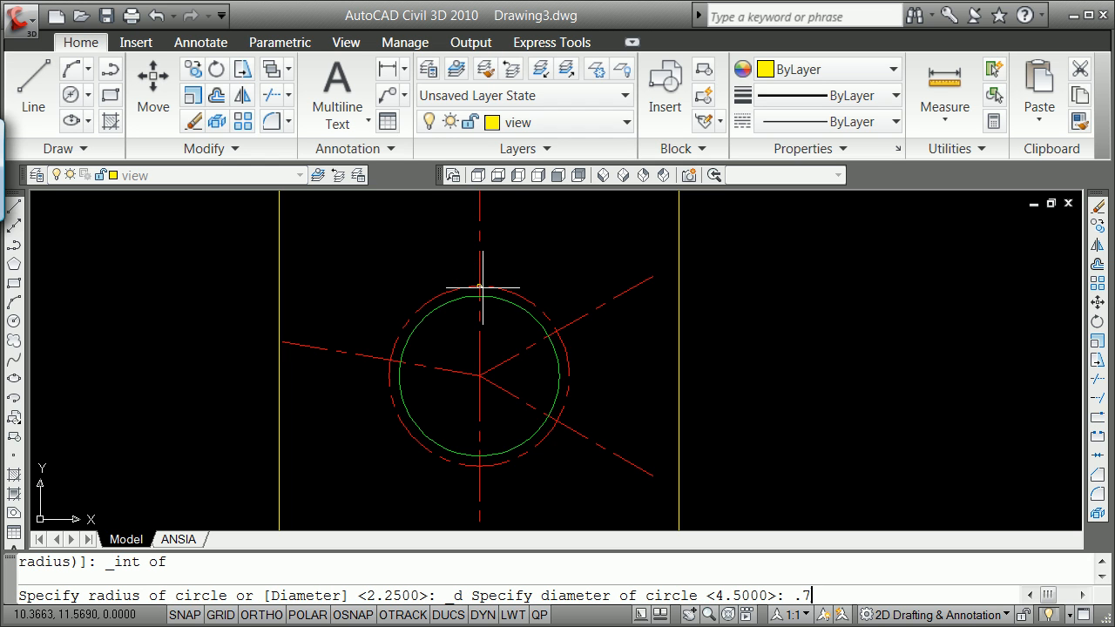
text(.75)
key(Return)
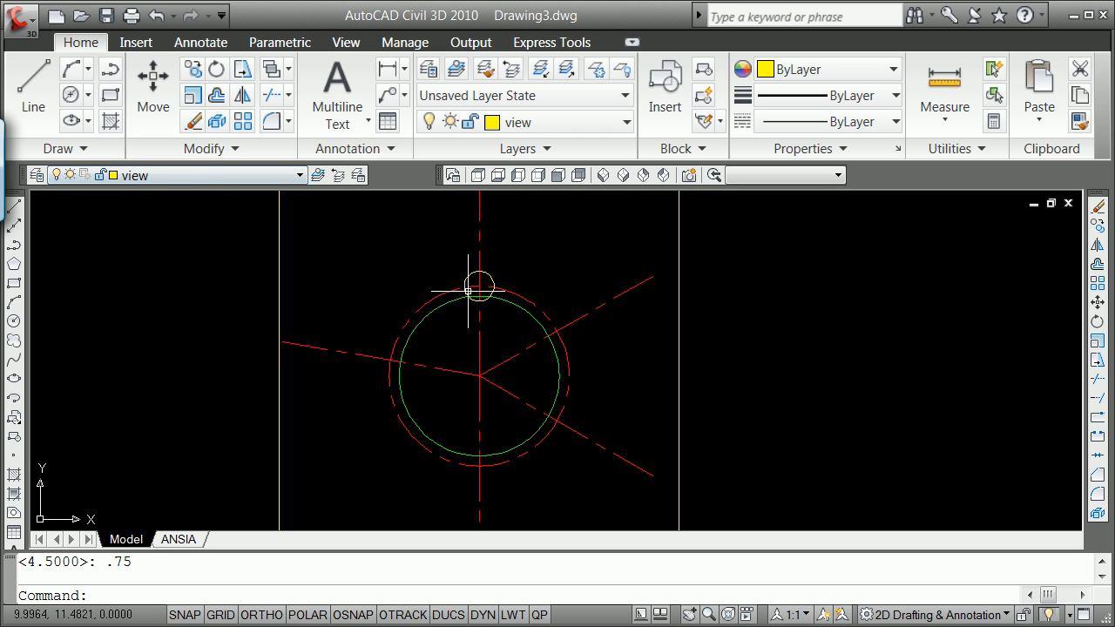
- Change the small .75 diameter circle's layer property to object
click(489, 273)
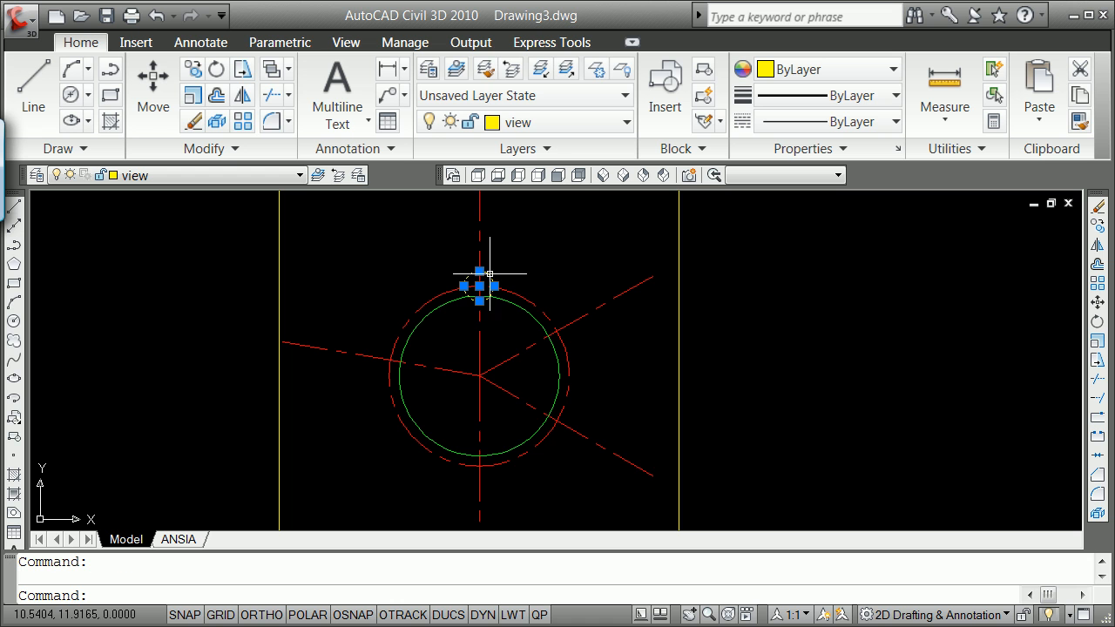
right_click(364, 249)
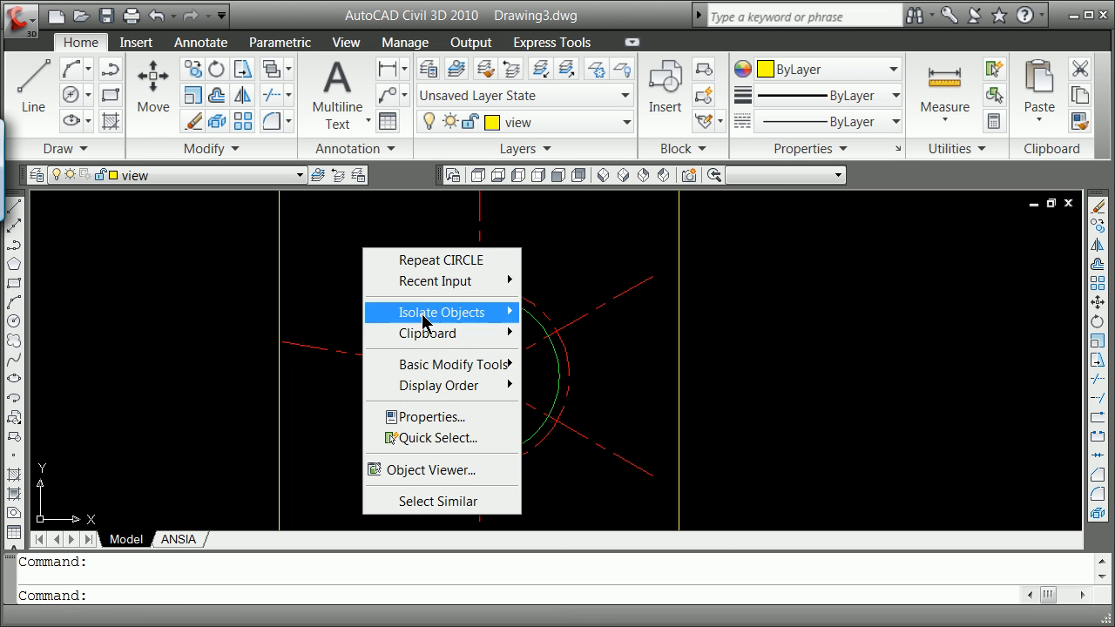
click(446, 416)
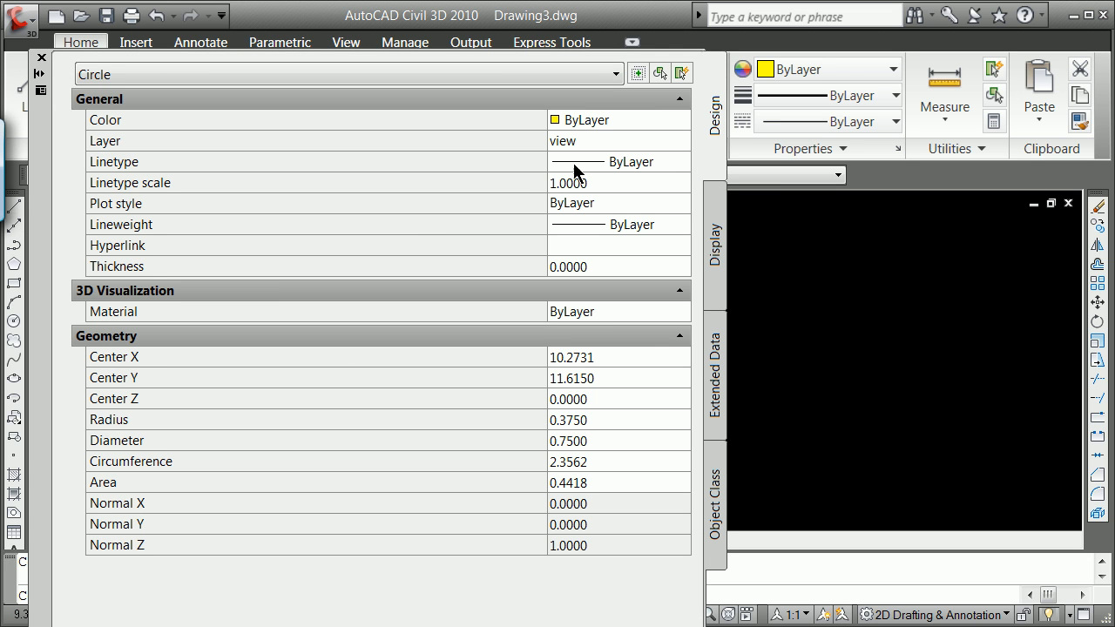
click(612, 141)
click(684, 141)
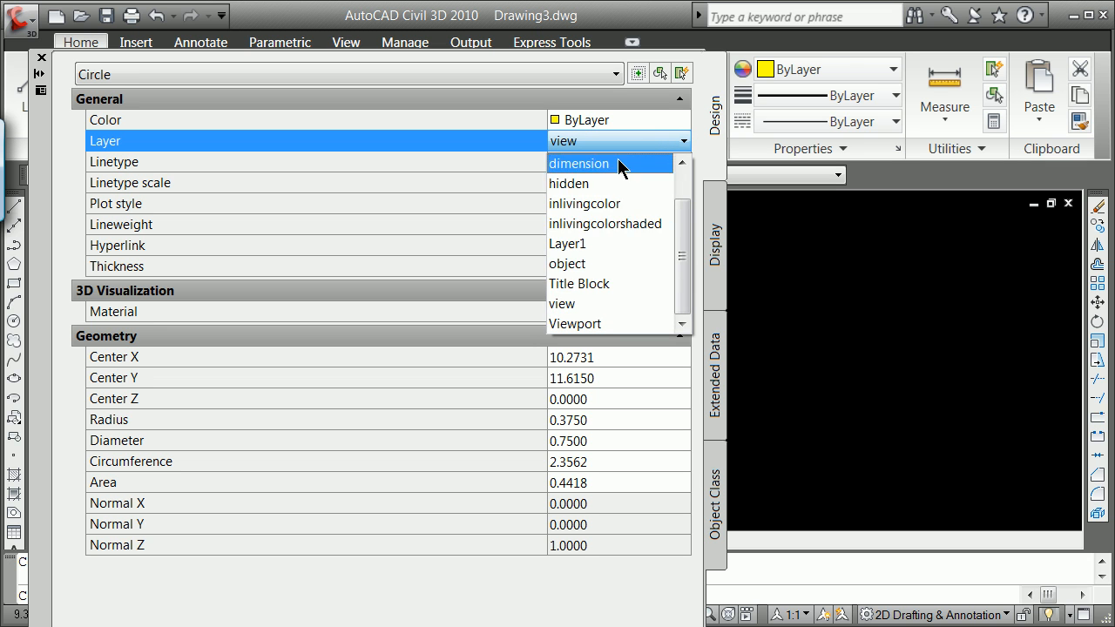
drag(682, 271, 685, 296)
click(578, 264)
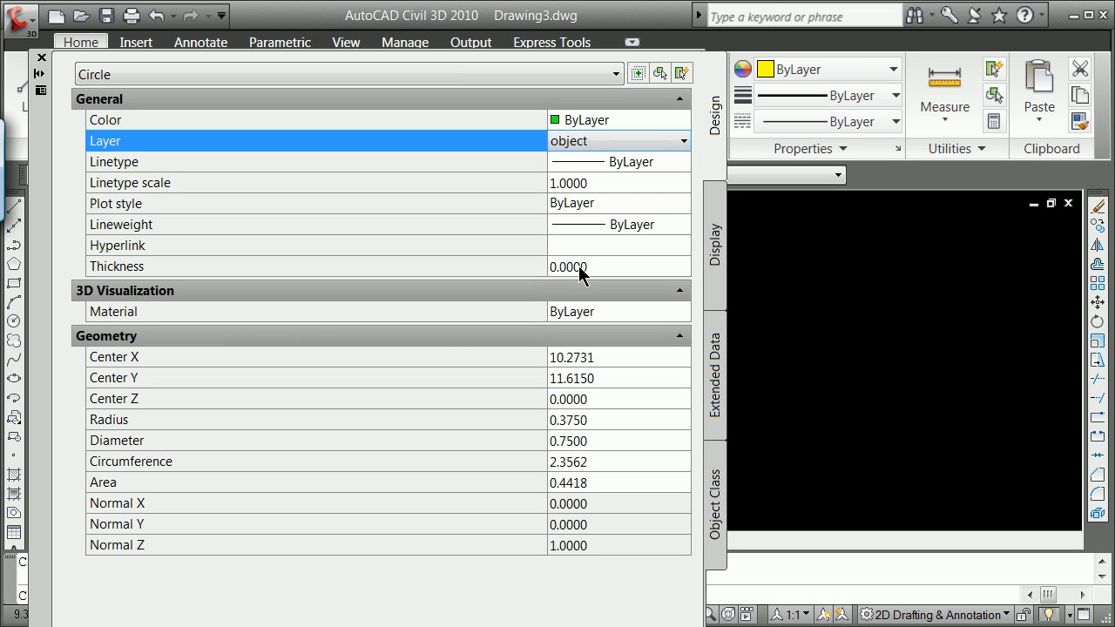
click(41, 57)
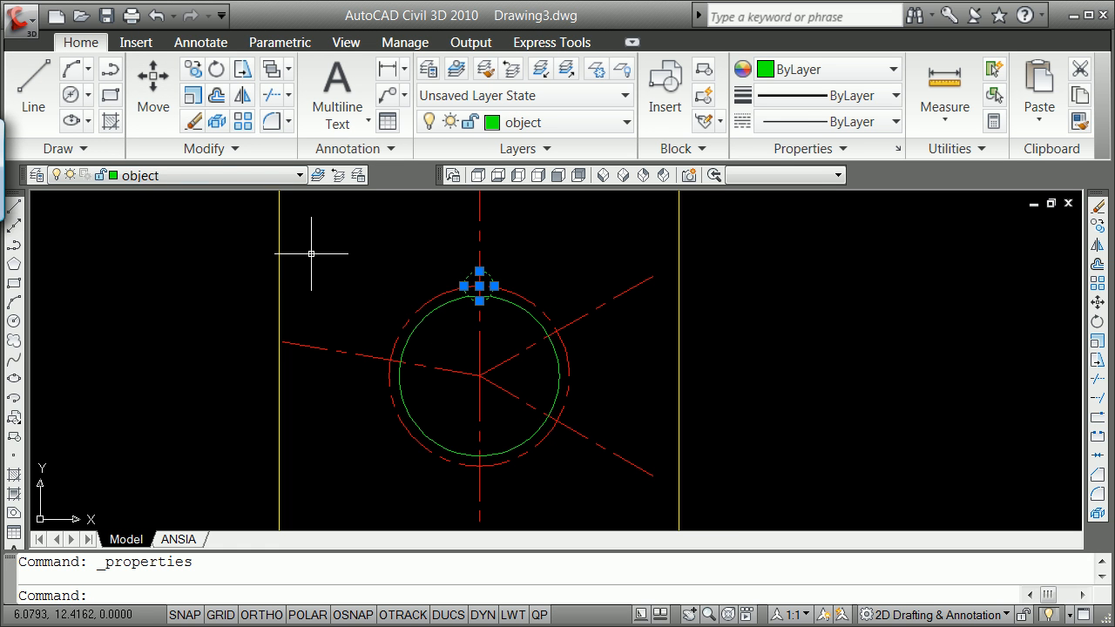
key(Escape)
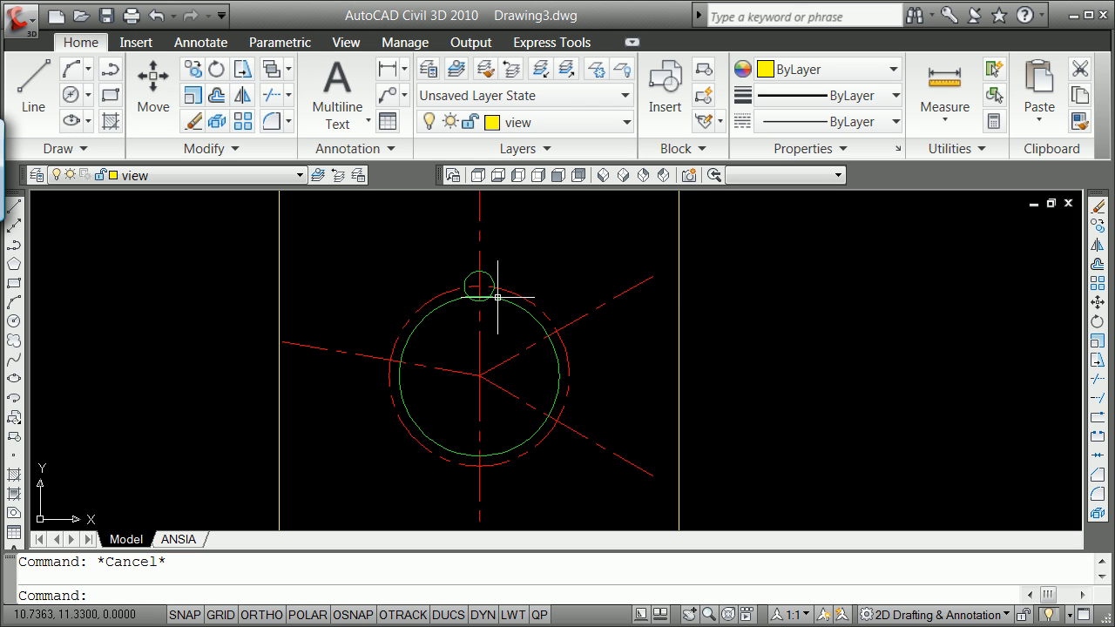
- Draw a circle of radius .75 concentric with the small circle, snapping its center to the centerline intersection
mouse_move(505, 289)
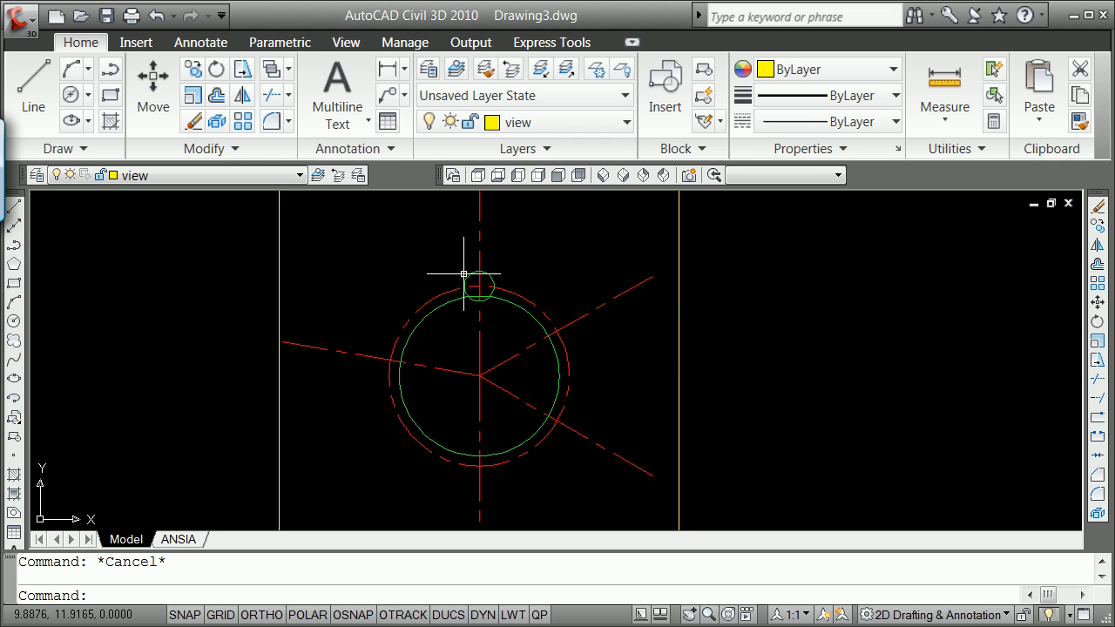
click(88, 95)
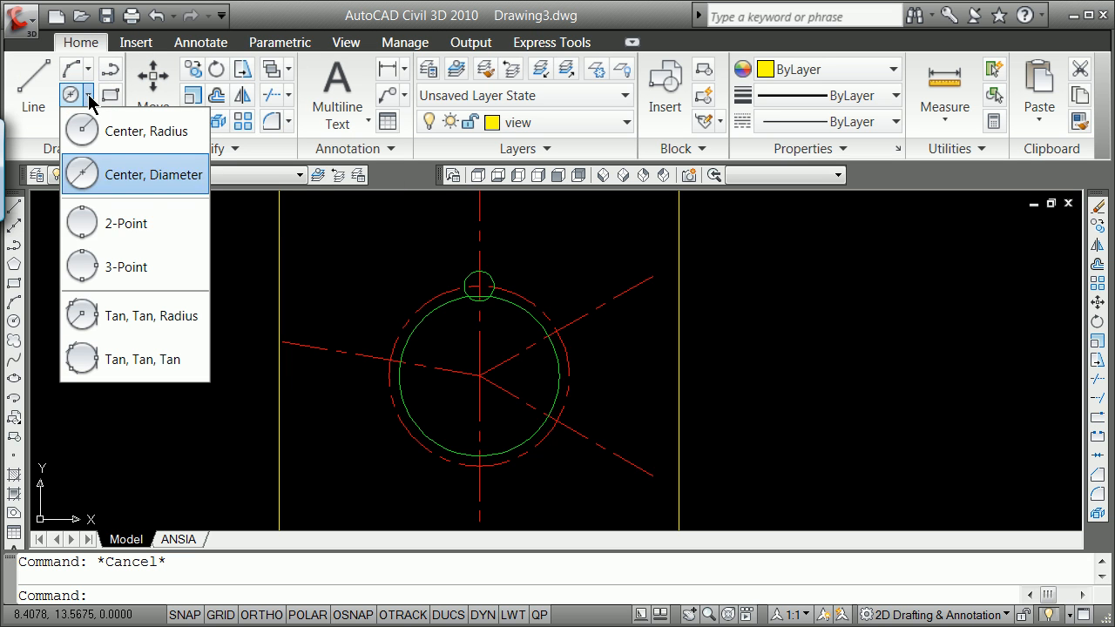
click(173, 139)
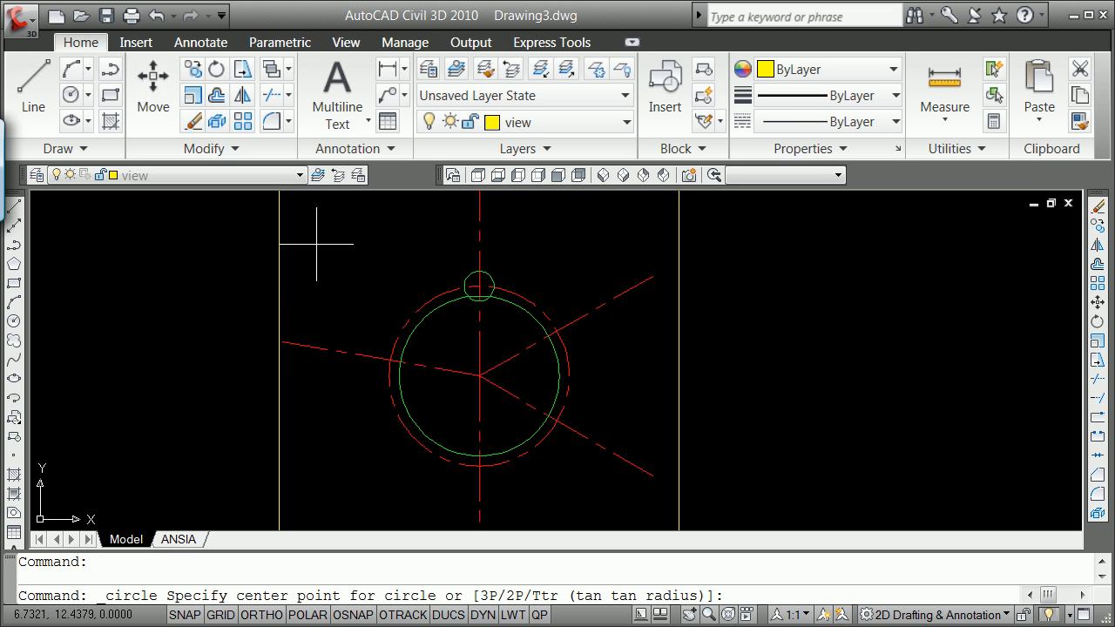
shift+right_click(505, 267)
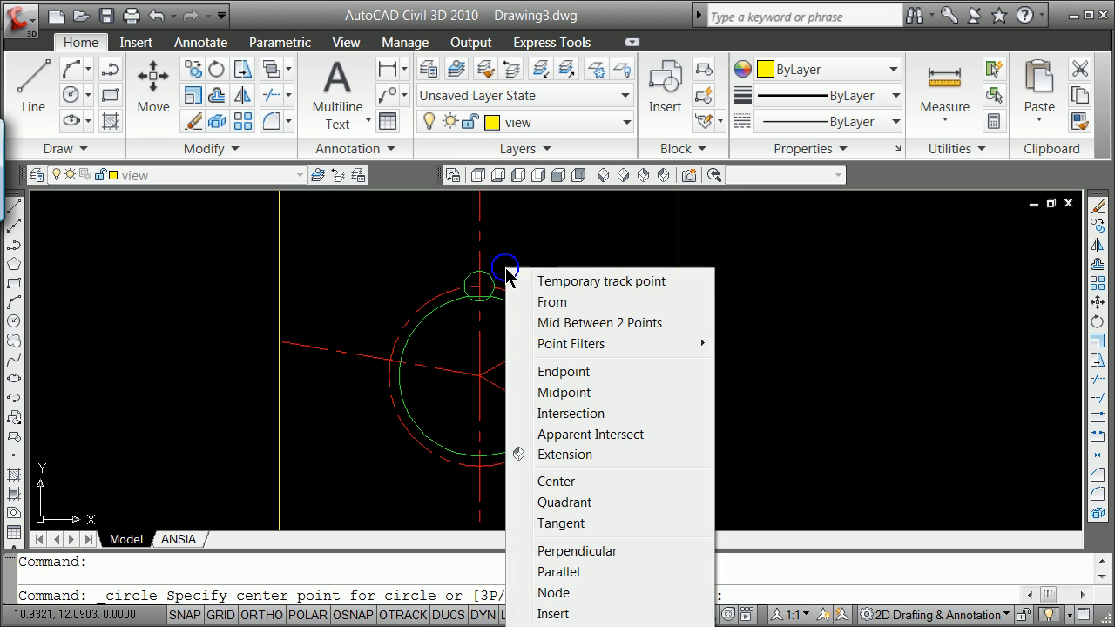
click(576, 413)
click(479, 285)
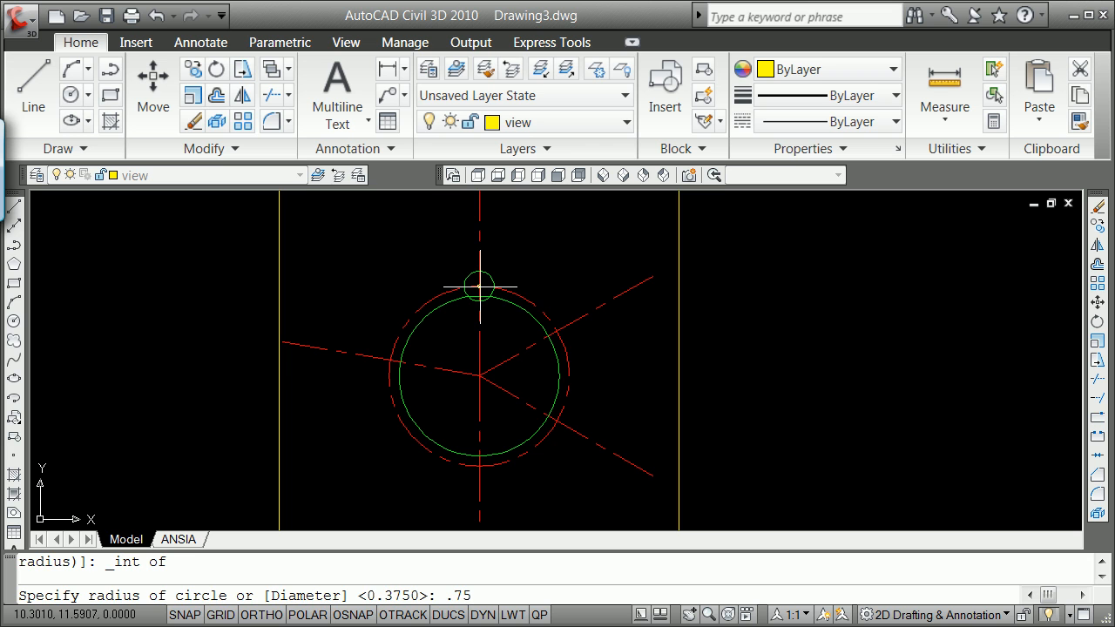
key(Return)
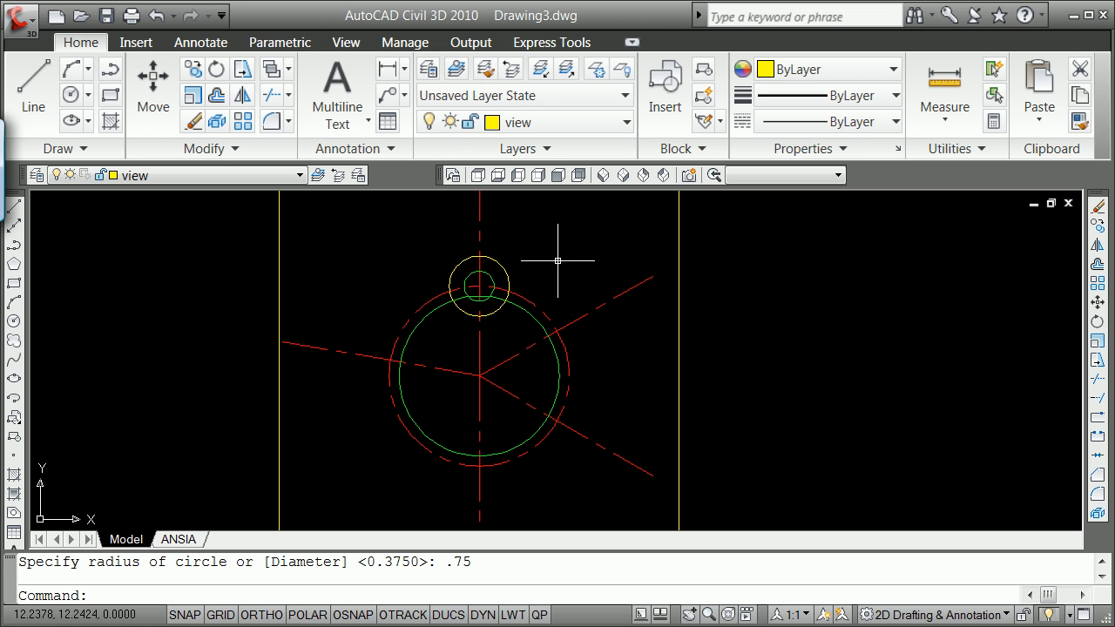
- Make object the current layer
click(302, 177)
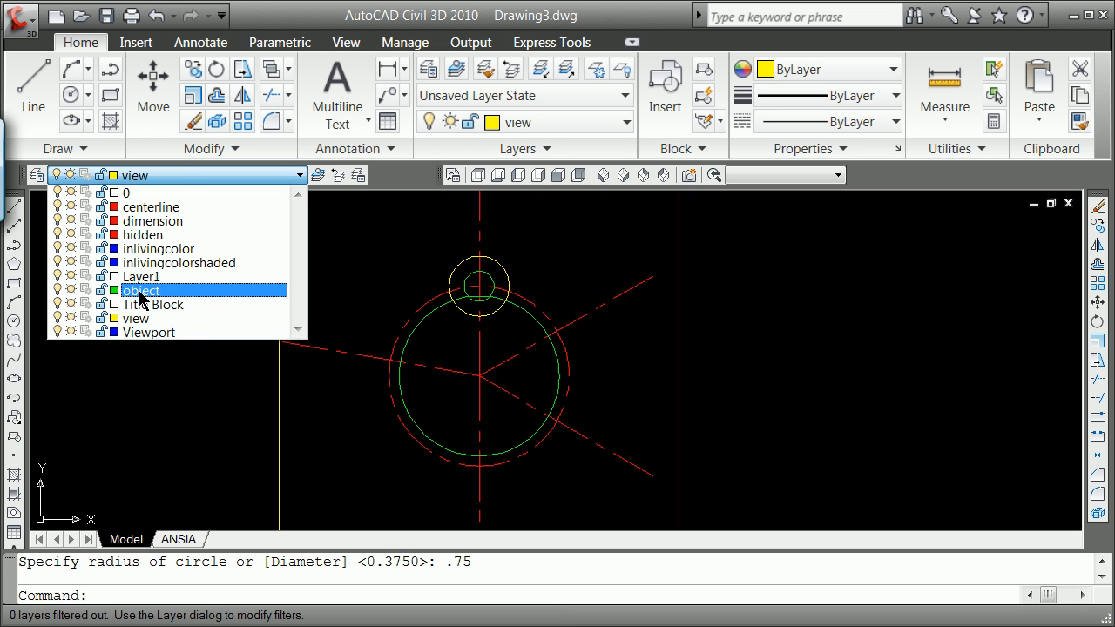
click(140, 293)
key(Escape)
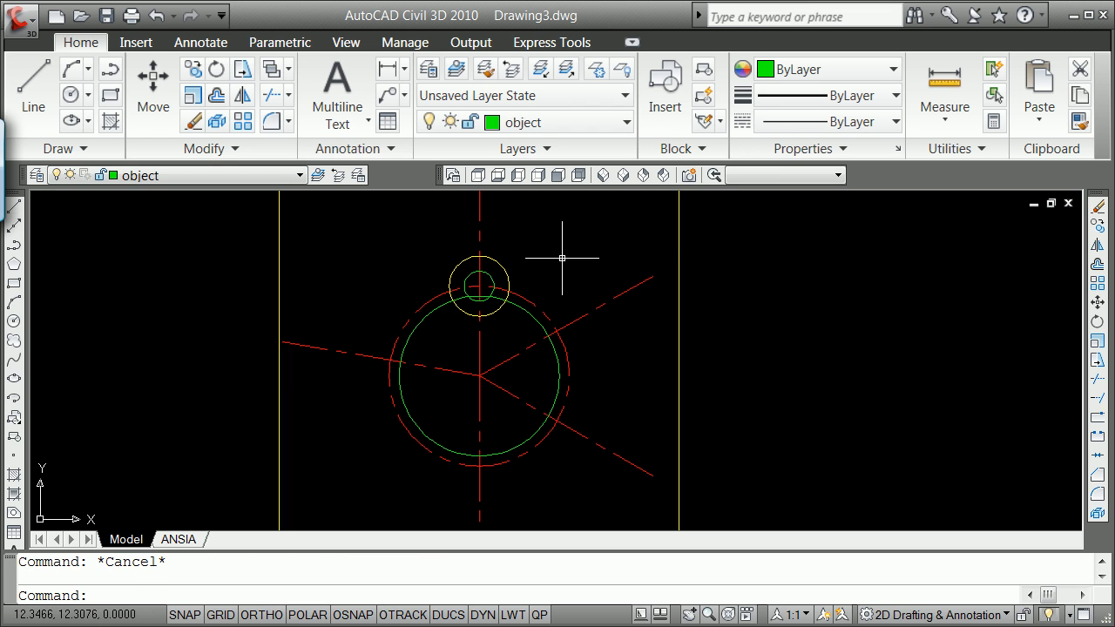
- Move the yellow outer circle around the small top circle from the view layer to the object layer
click(503, 267)
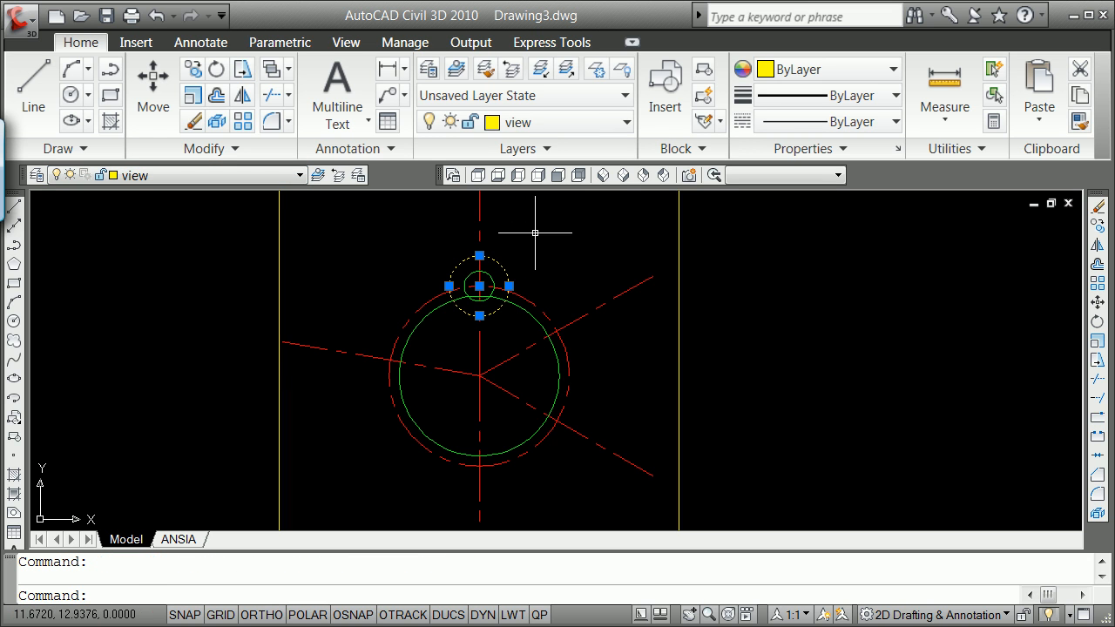
click(299, 178)
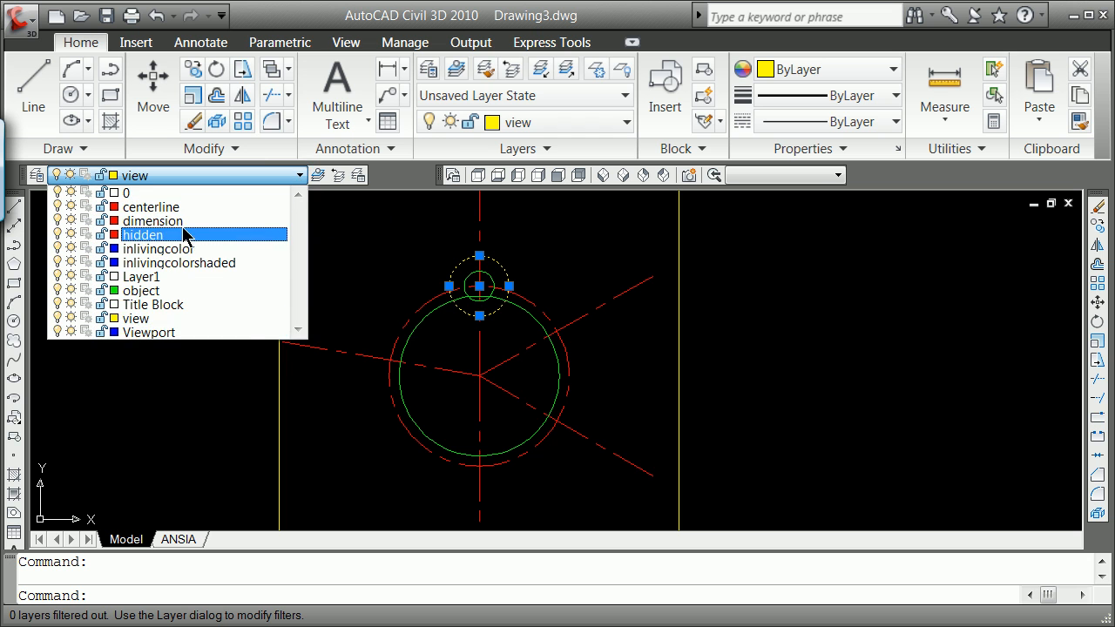
click(167, 291)
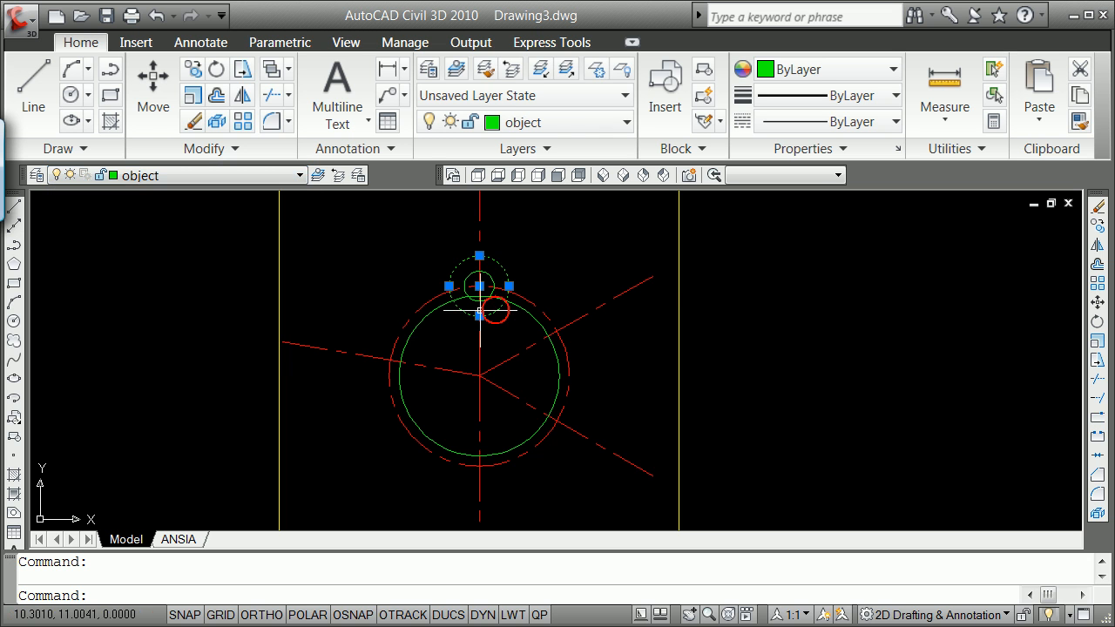
key(Escape)
- Copy the two concentric top circles from their shared center to the intersection of the upper-right radial centerline and the dashed circle
scroll(497, 284, up, 3)
scroll(471, 284, down, 5)
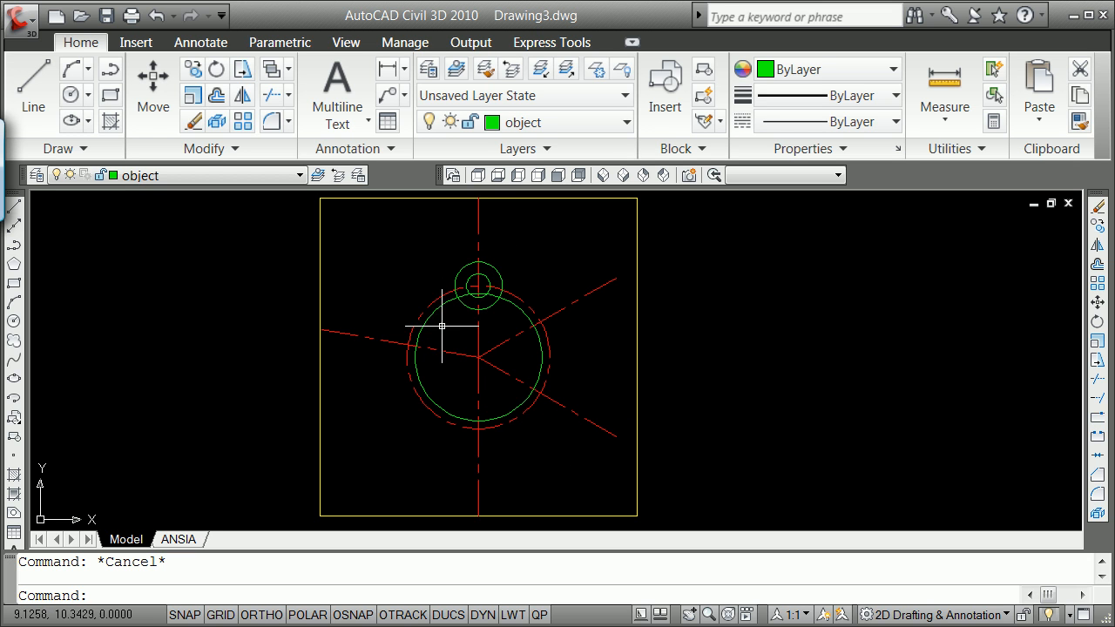
scroll(493, 316, up, 3)
scroll(489, 320, down, 2)
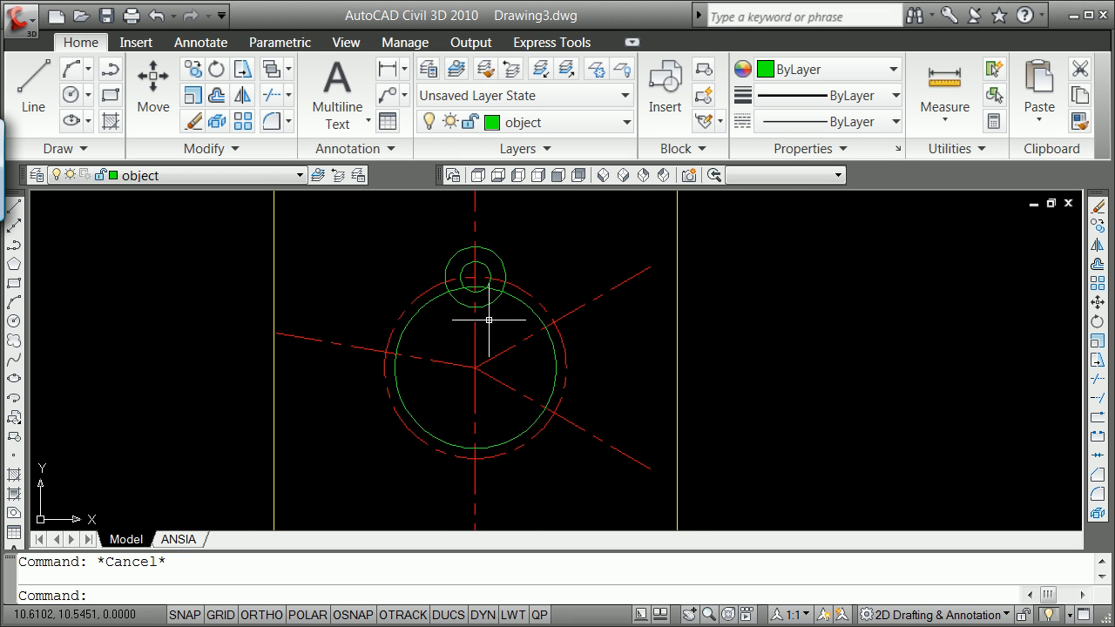
click(497, 256)
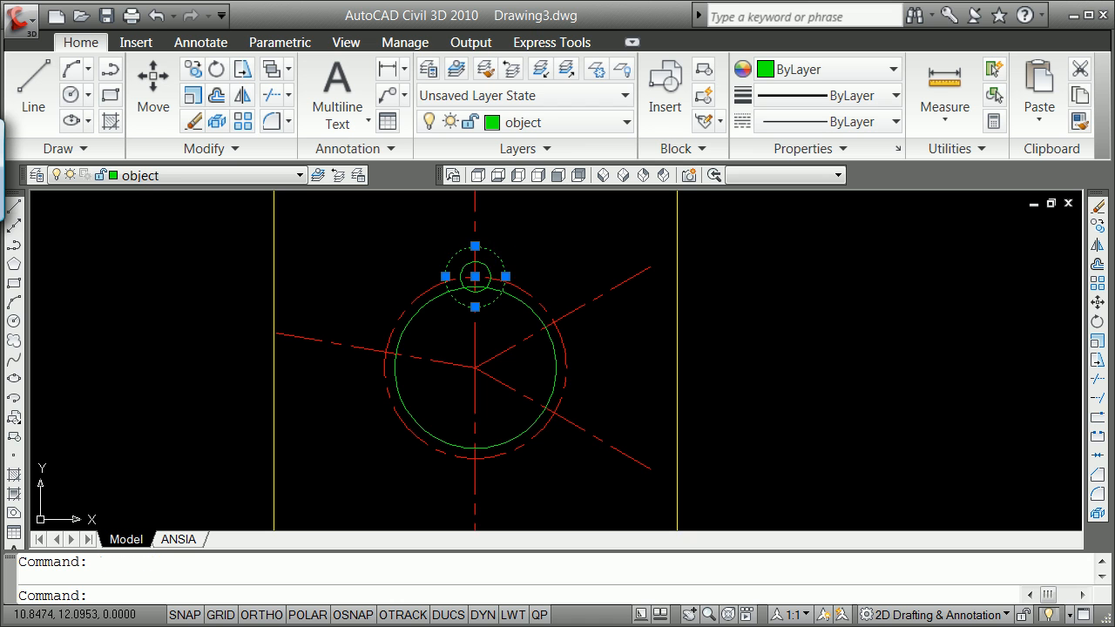
click(491, 273)
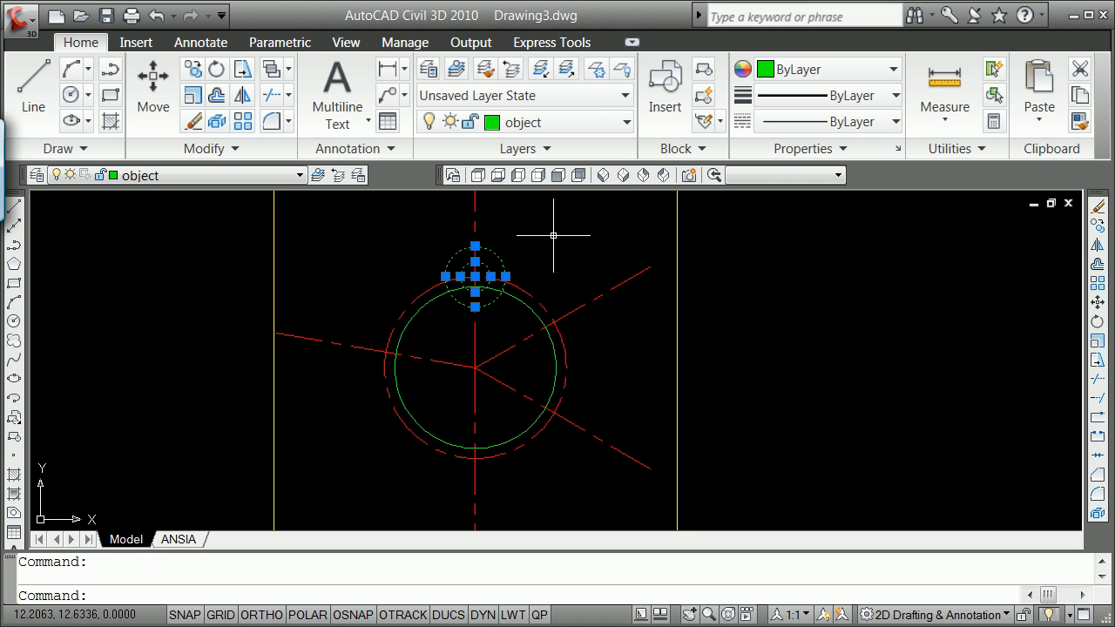
click(474, 276)
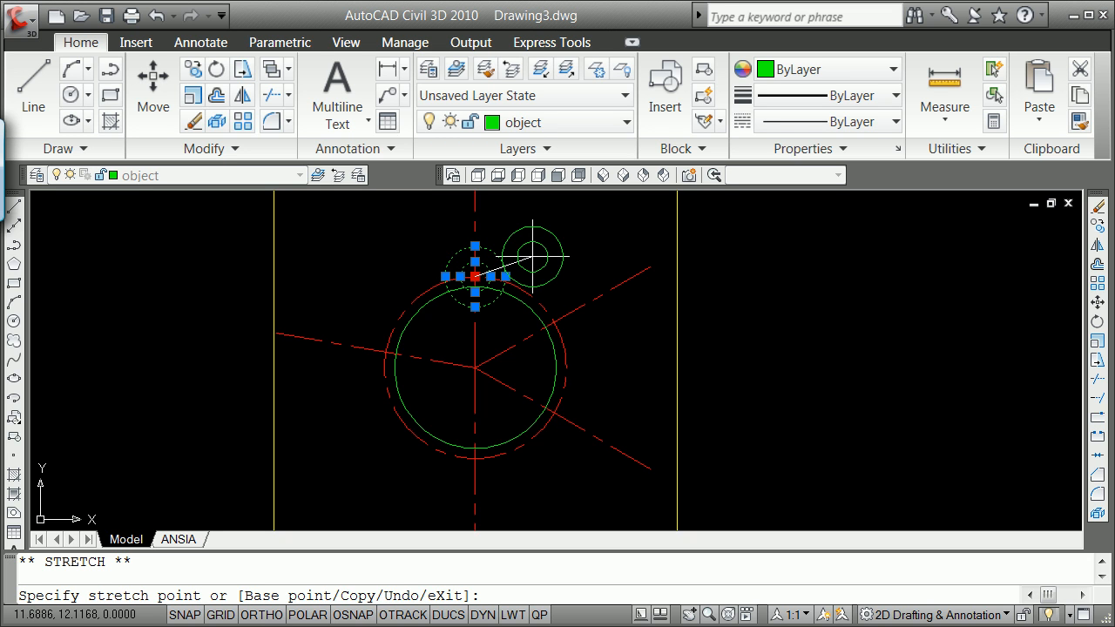
key(space)
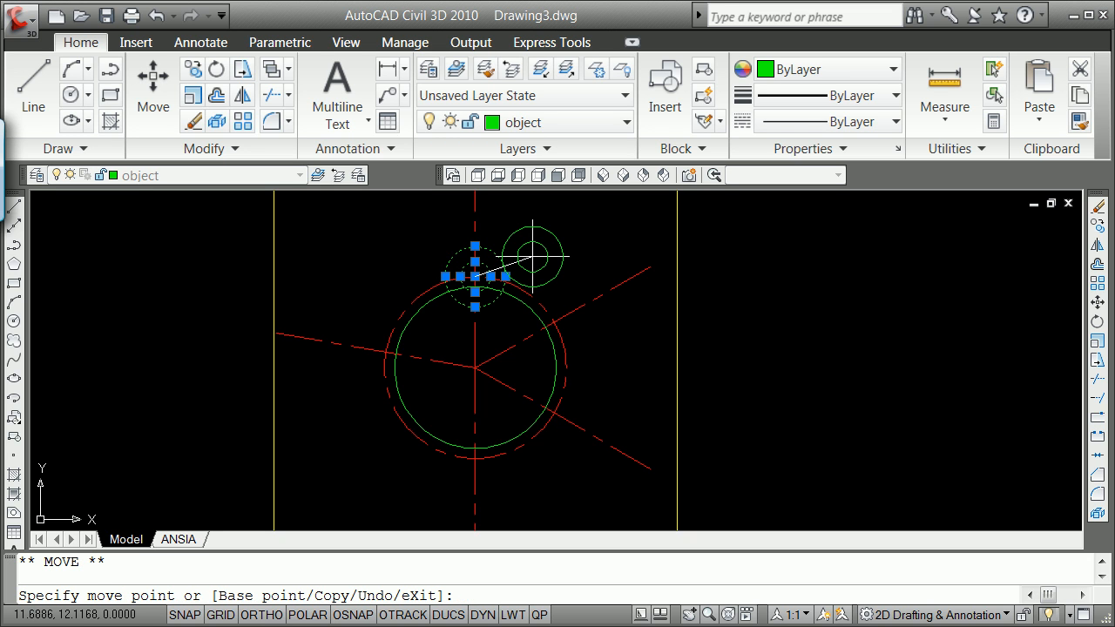
text(c)
key(Return)
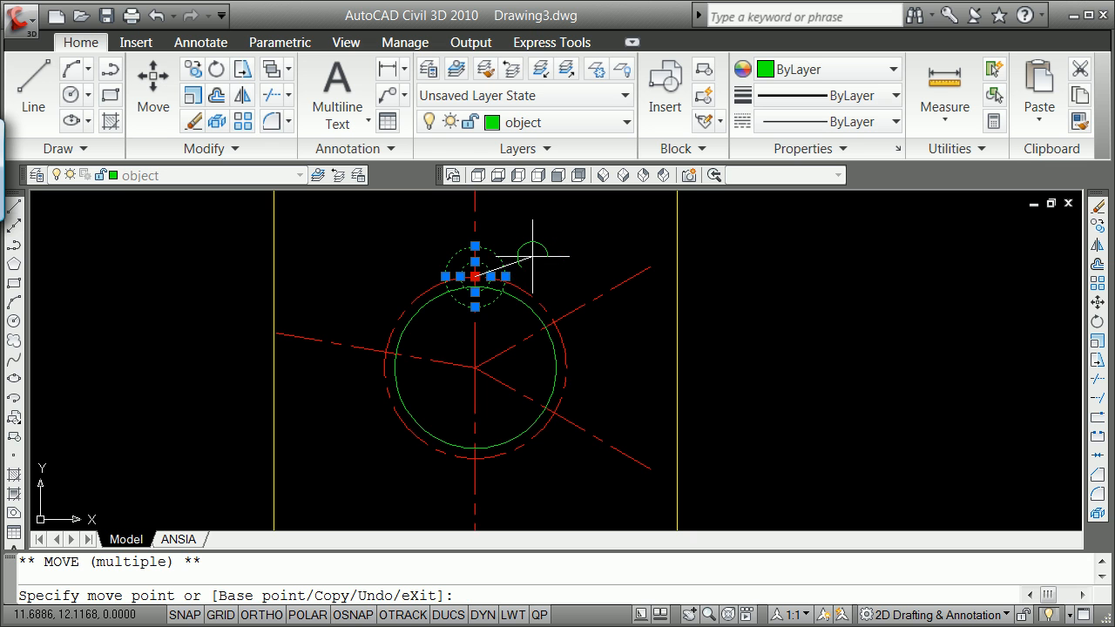
shift+right_click(569, 315)
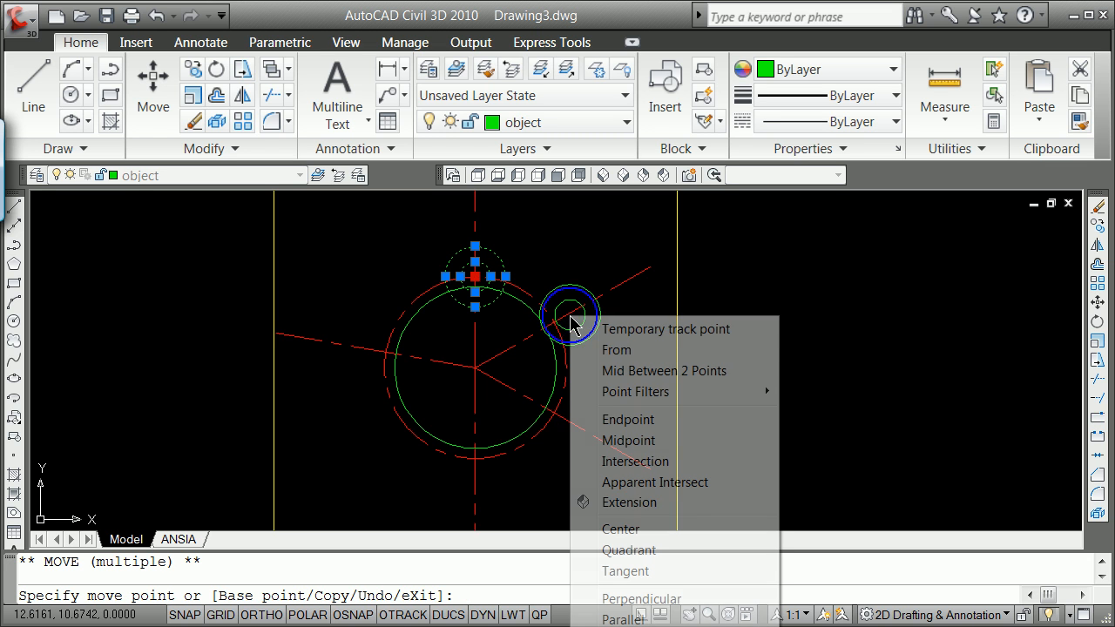
click(635, 461)
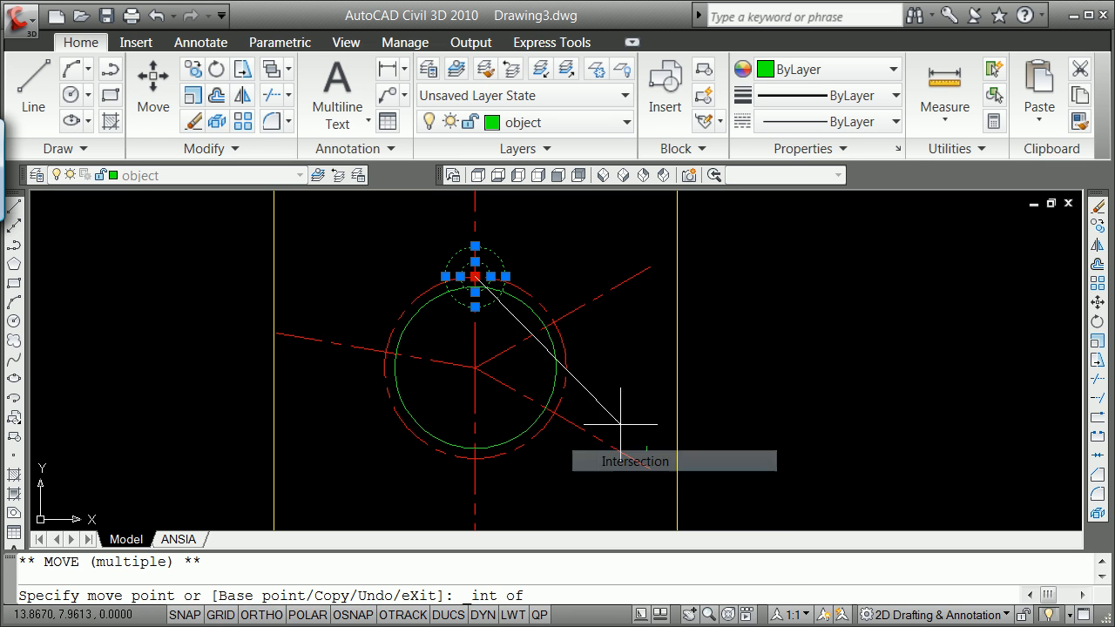
click(553, 323)
- Place two more copies of the circle pair at the dashed circle's intersections with the lower-right radial centerline and the vertical centerline's lower part
shift+right_click(597, 389)
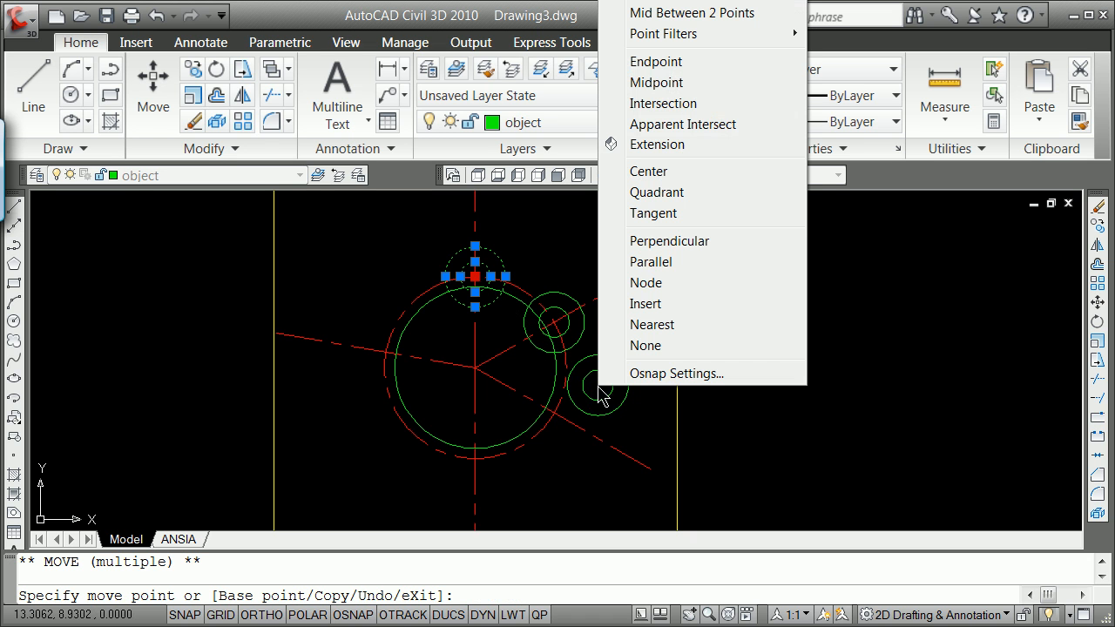
click(653, 102)
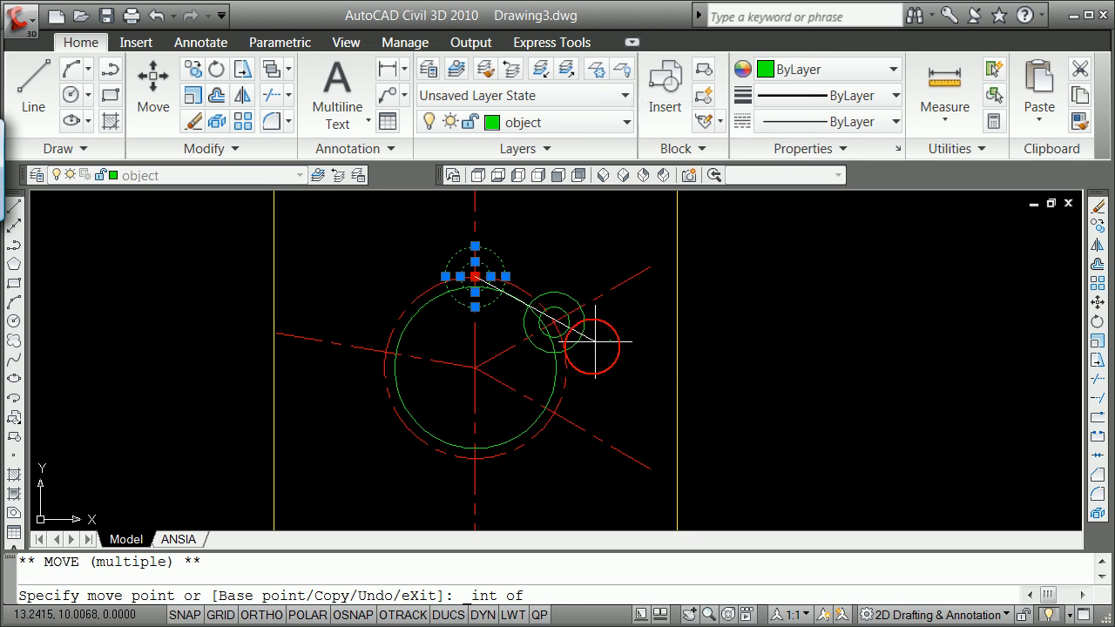
click(553, 414)
shift+right_click(505, 385)
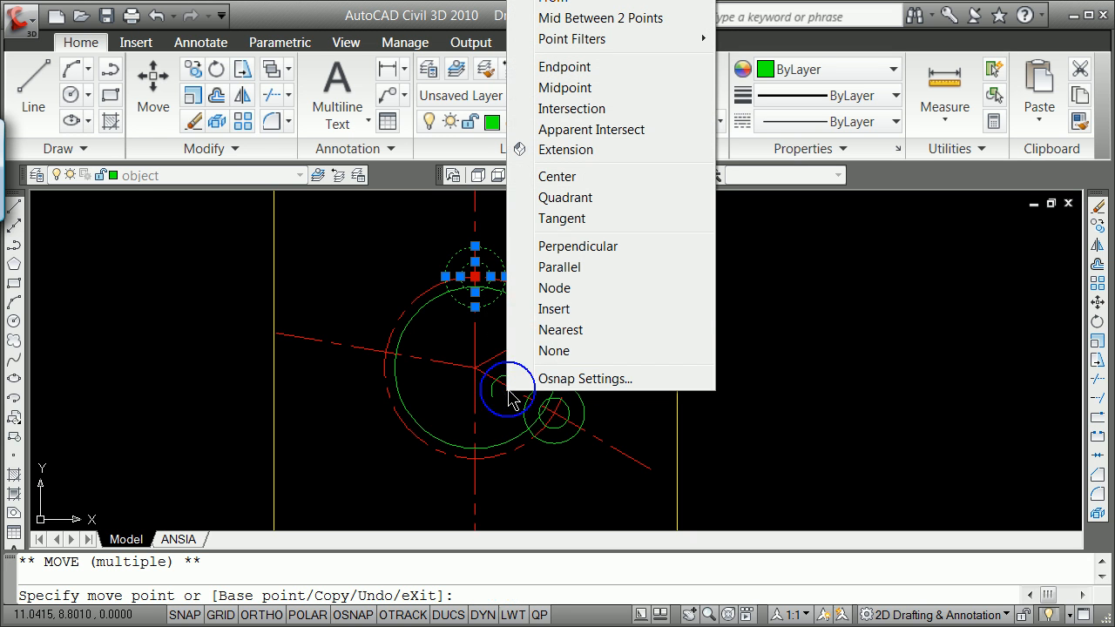
click(586, 108)
click(475, 457)
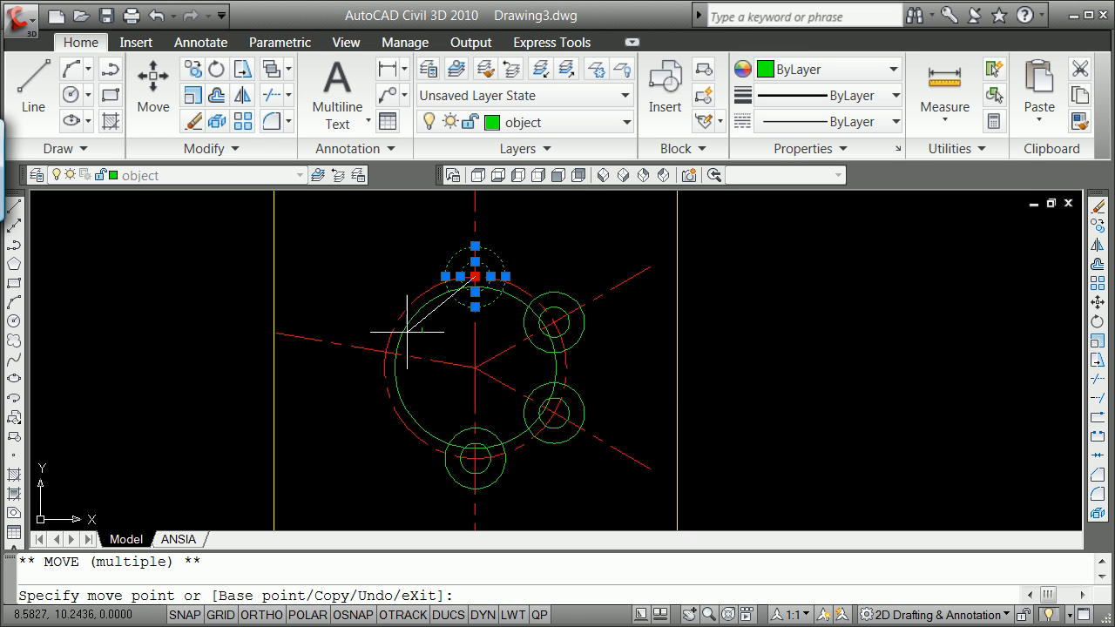
- Place the last copy of the circle pair where the left radial centerline intersects the dashed circle, then end the copying and deselect
shift+right_click(408, 335)
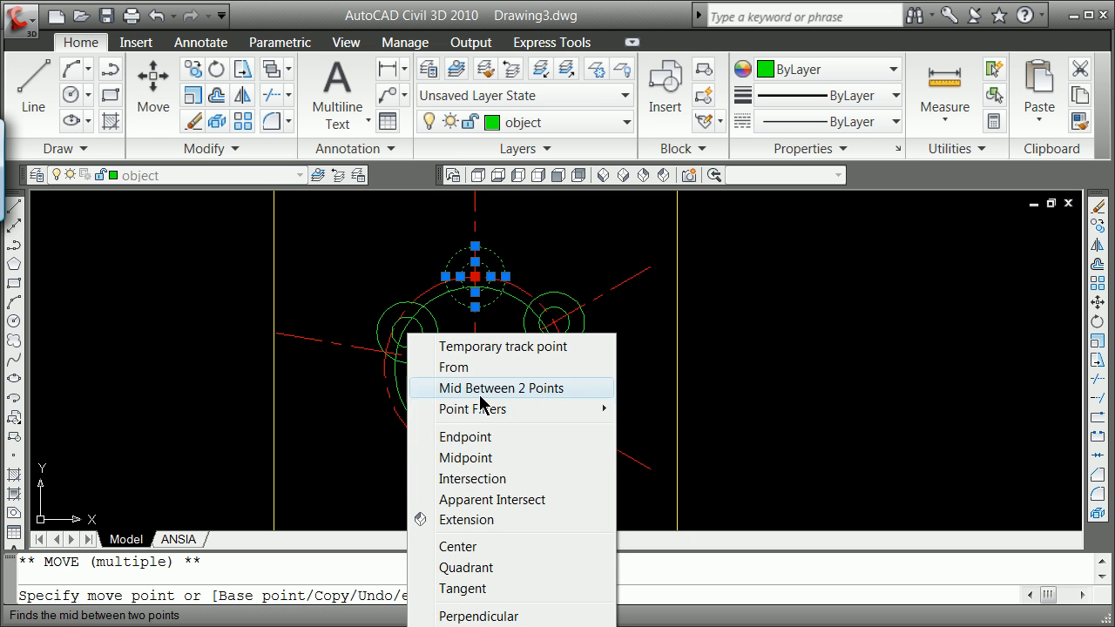
click(488, 479)
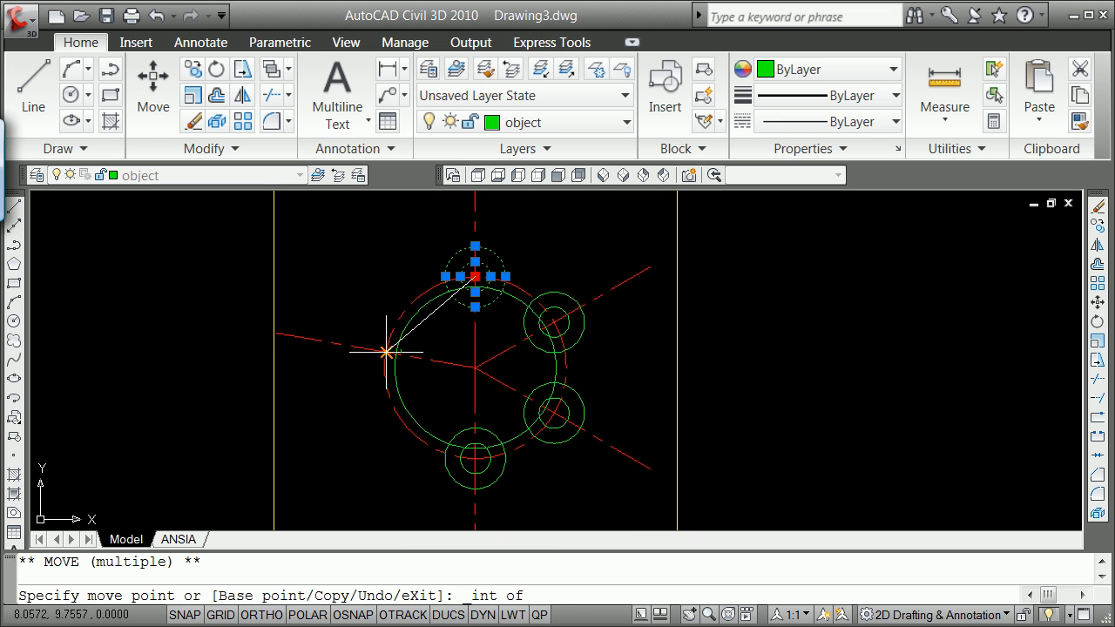
click(386, 352)
key(Escape)
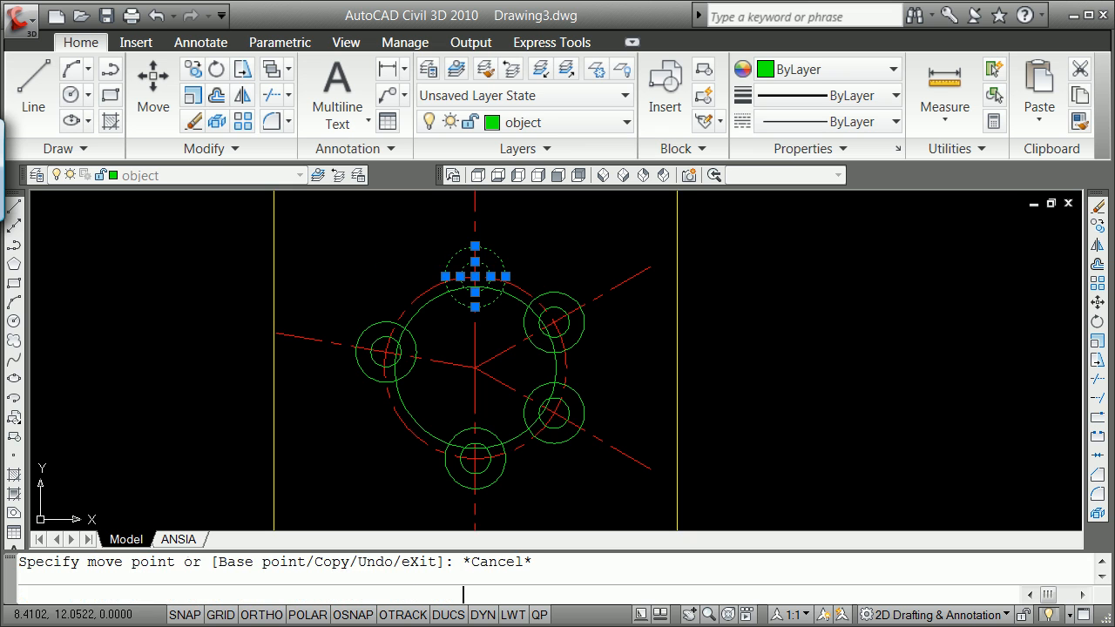
key(Escape)
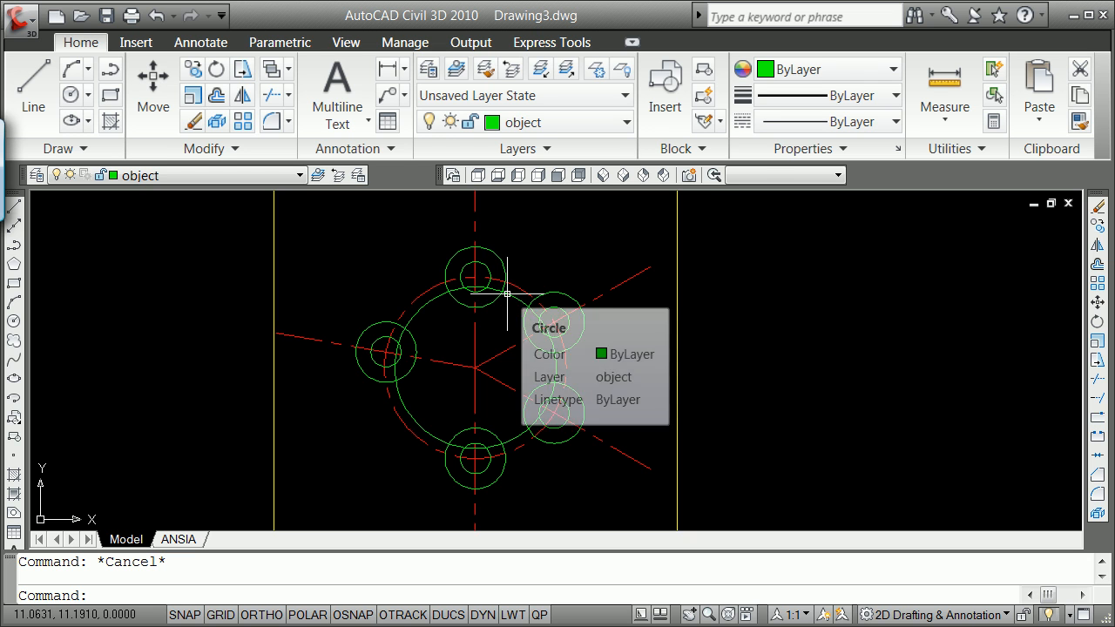
- Try to break the top outer circle from its lower-right side counterclockwise to its left side, then undo the break
scroll(478, 283, up, 2)
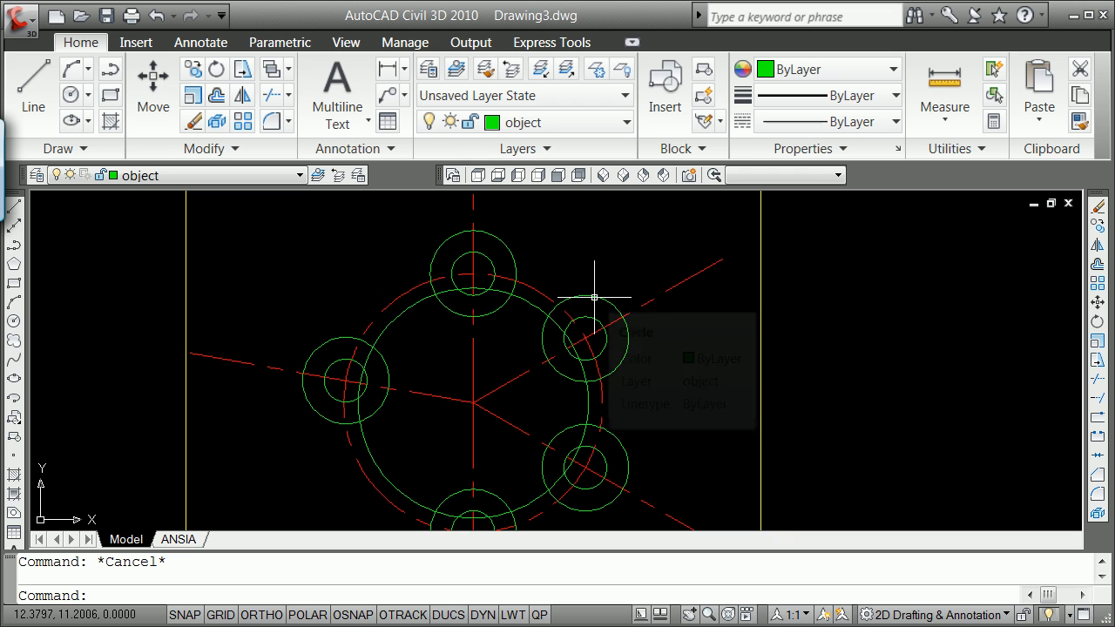
text(br)
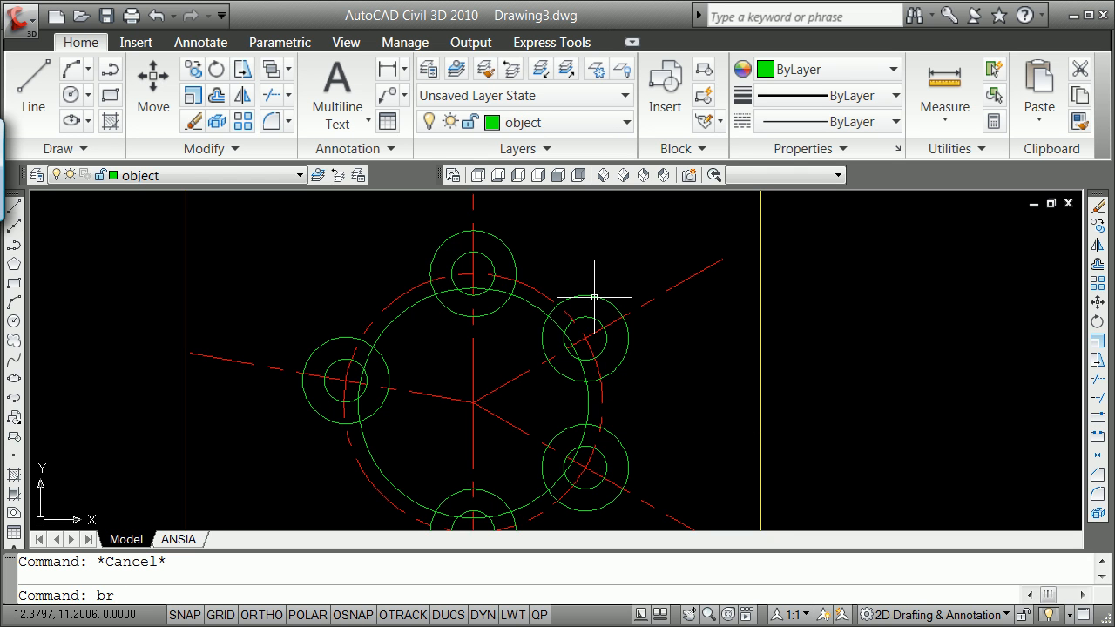
key(Return)
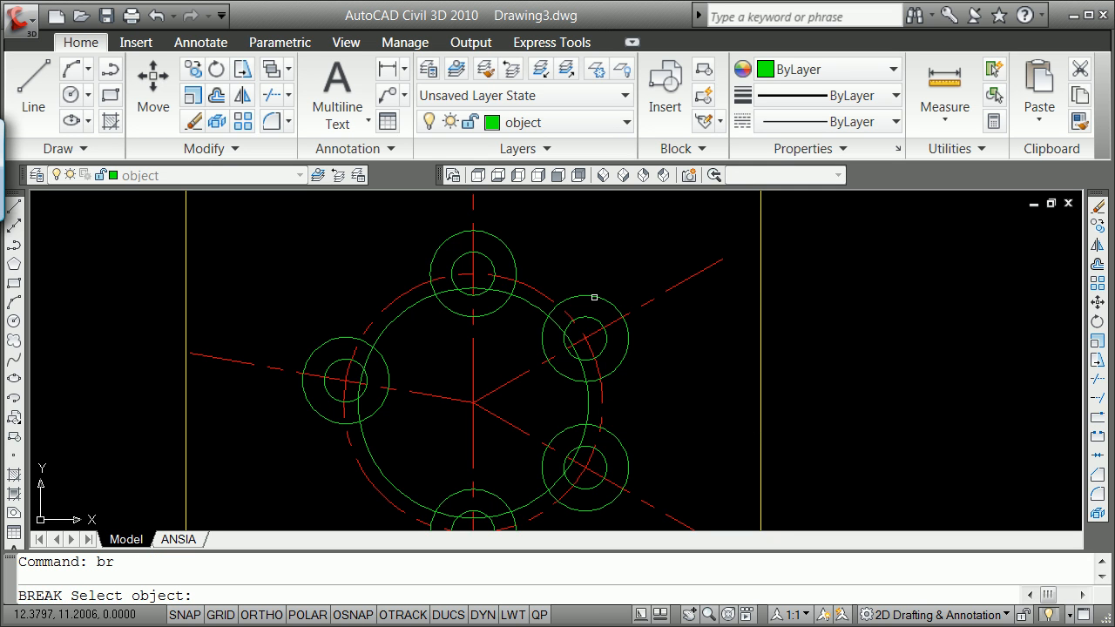
click(508, 302)
click(332, 281)
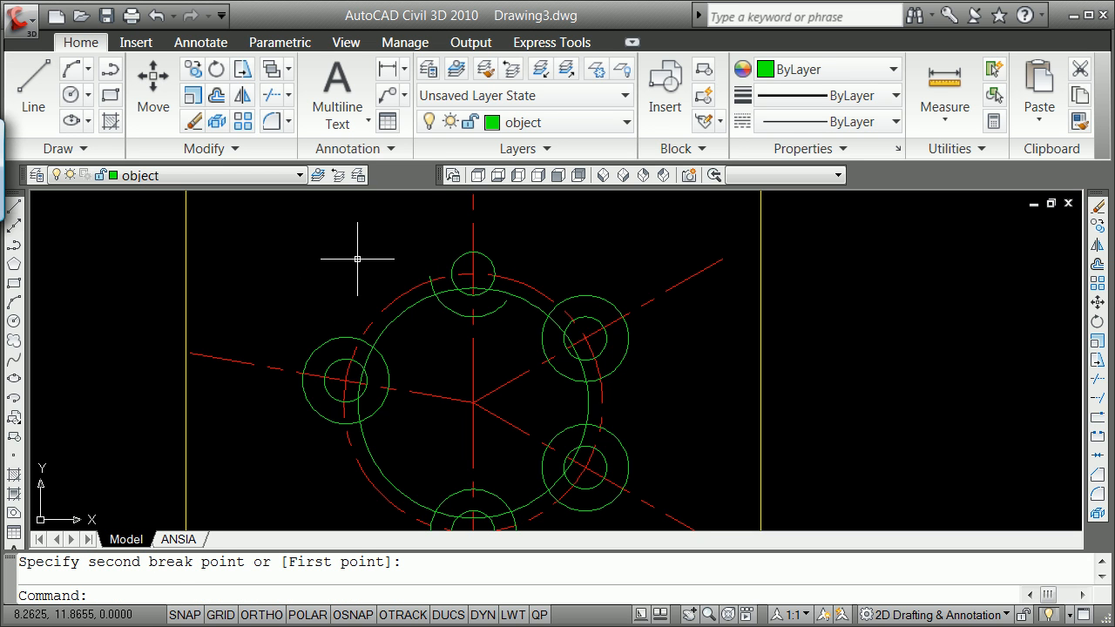
text(u)
key(Return)
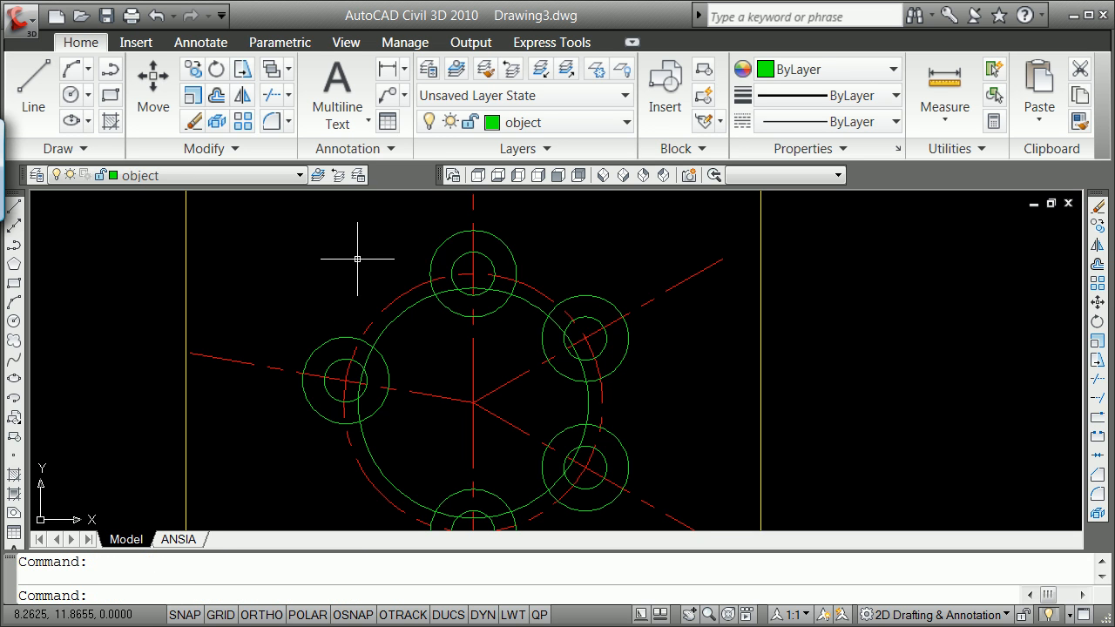
- Break the outer circles of the top and upper-right pairs counterclockwise, removing the arcs that face the large circle's center
key(Return)
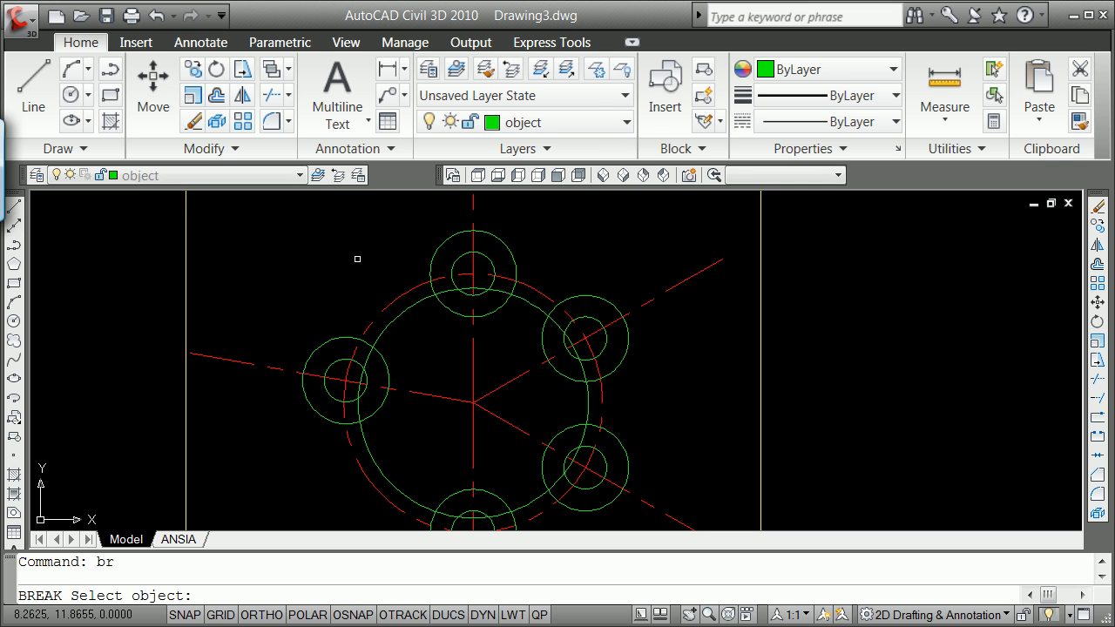
click(429, 273)
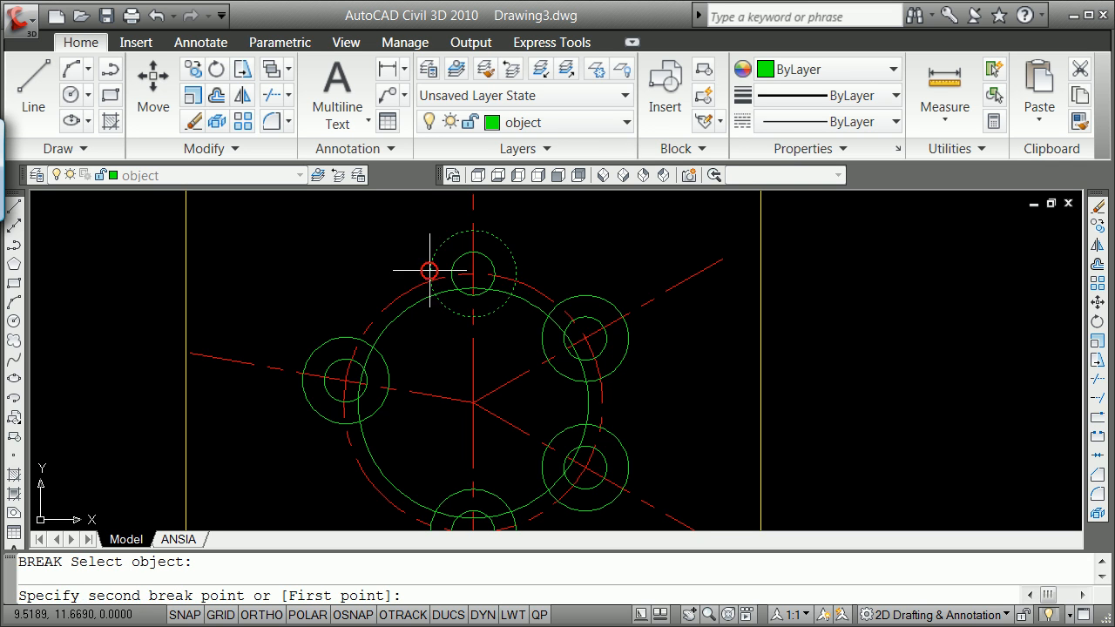
click(584, 269)
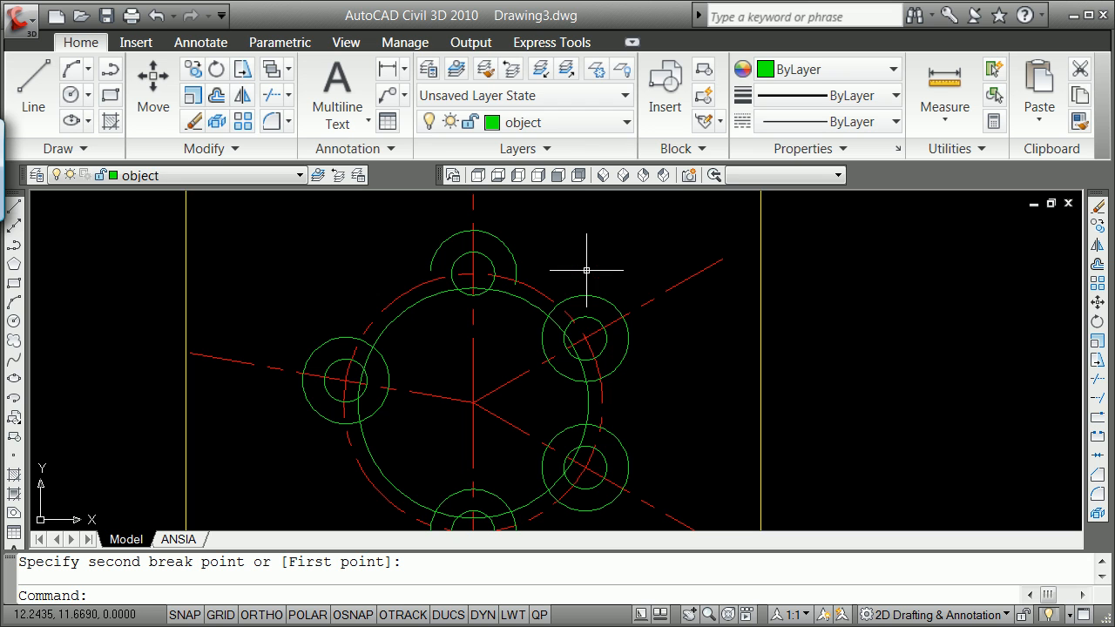
key(Return)
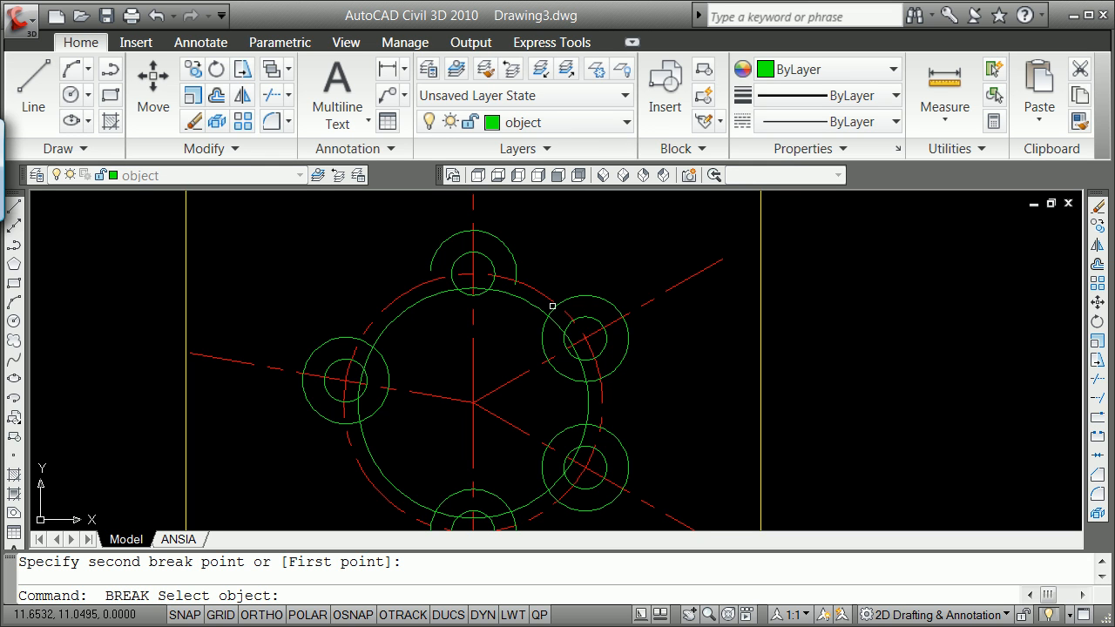
click(553, 305)
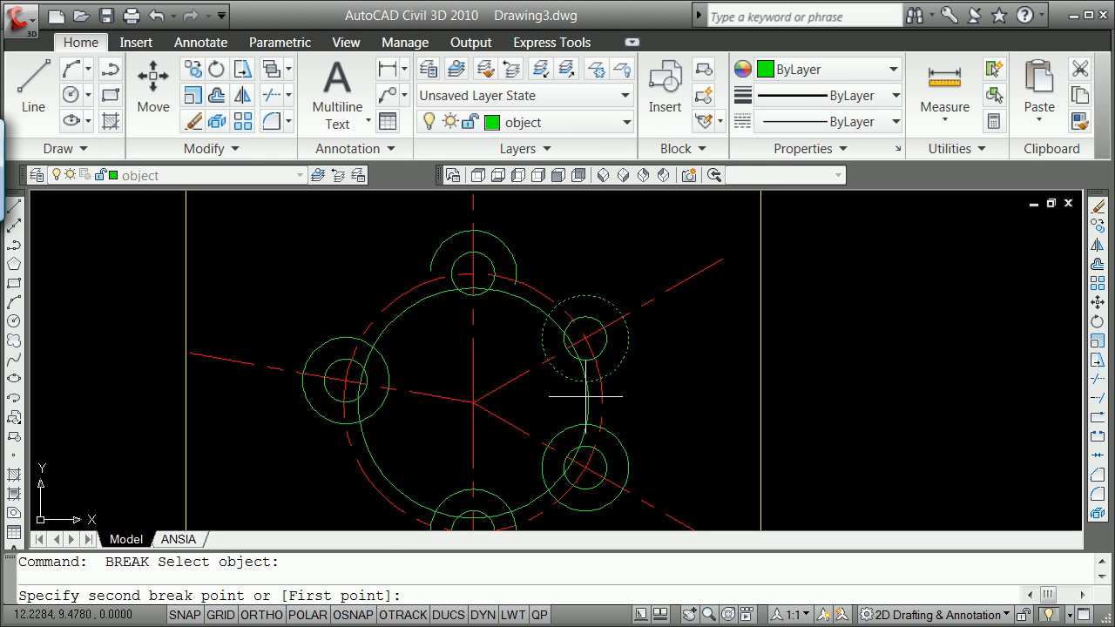
click(583, 387)
- Break the outer circles of the lower-right and bottom pairs counterclockwise to remove their arcs inside the large circle
key(Return)
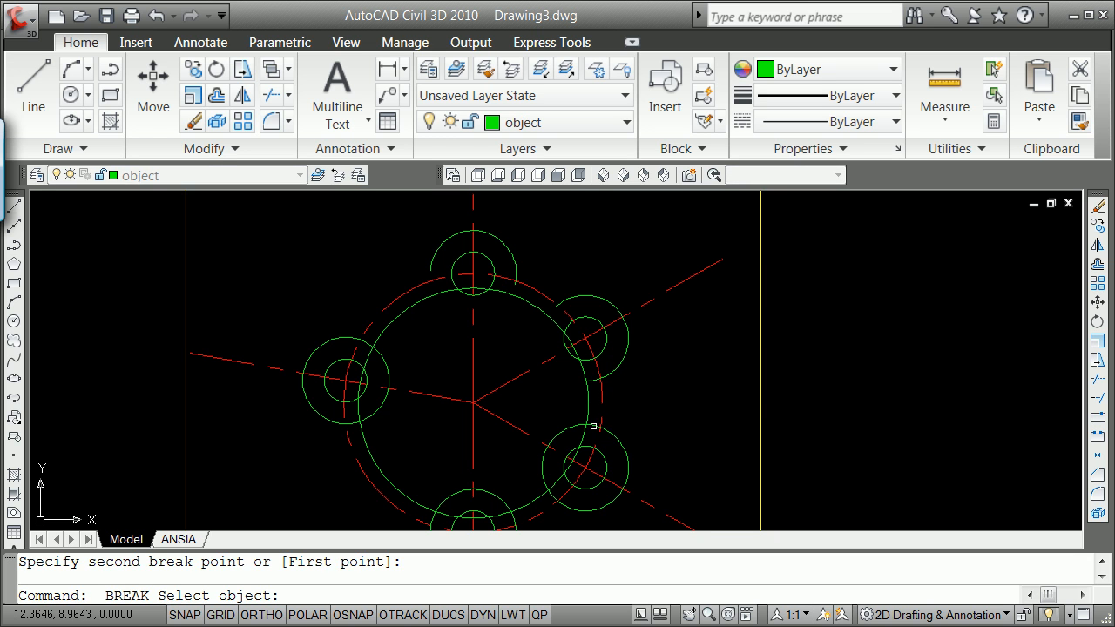
click(593, 426)
click(545, 504)
key(Return)
click(513, 516)
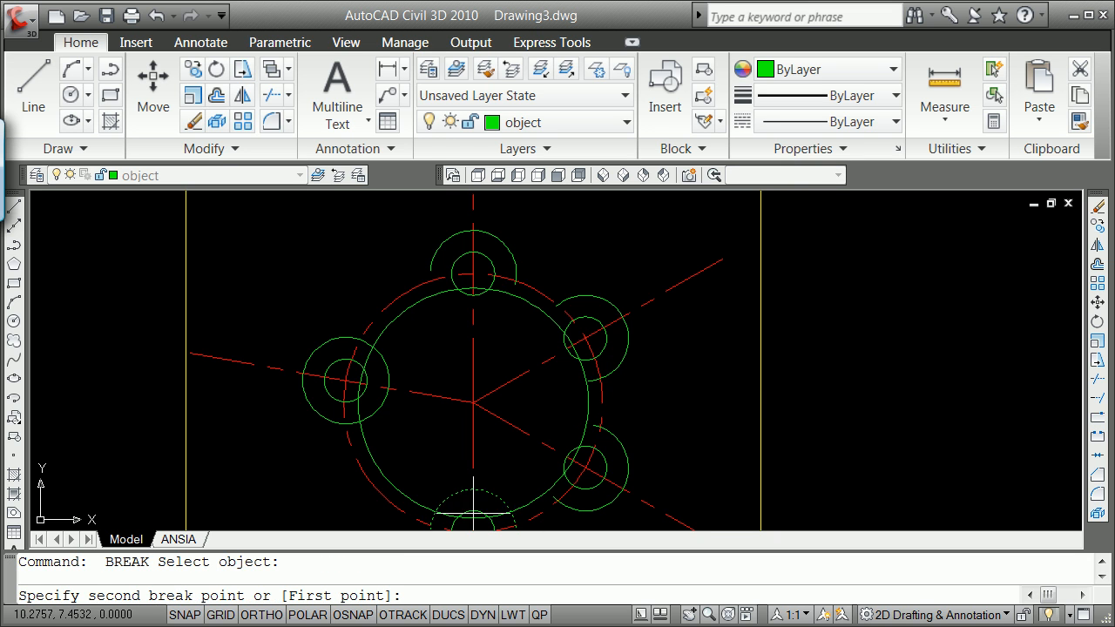
click(428, 514)
- Break the left pair's outer circle counterclockwise from its lower side to its upper right, removing the arc inside the large circle
key(Return)
click(352, 424)
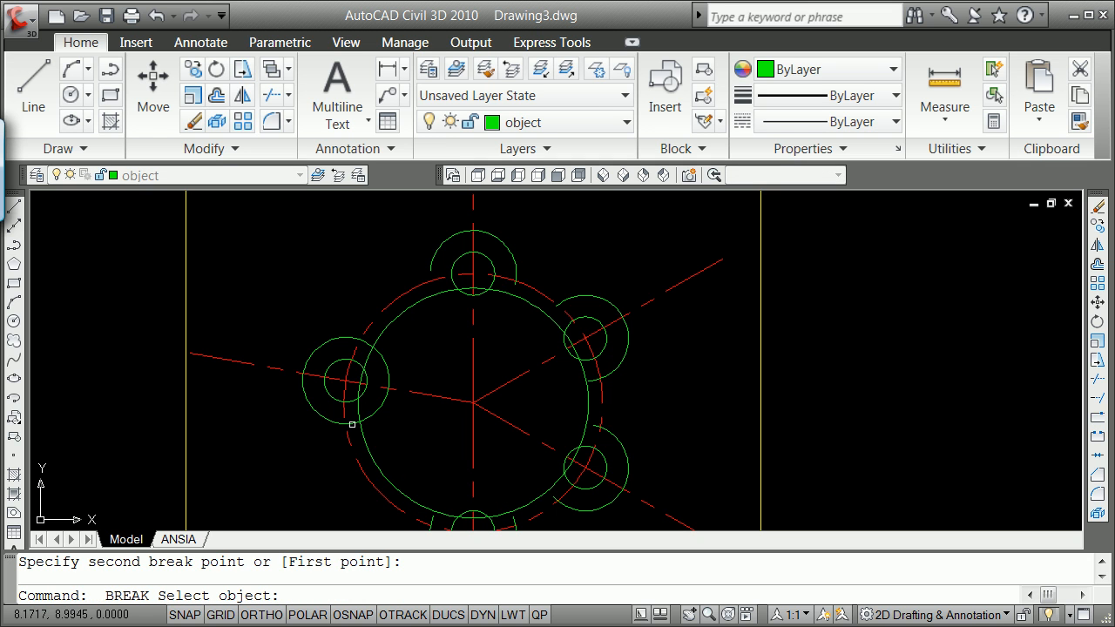
click(353, 424)
click(376, 328)
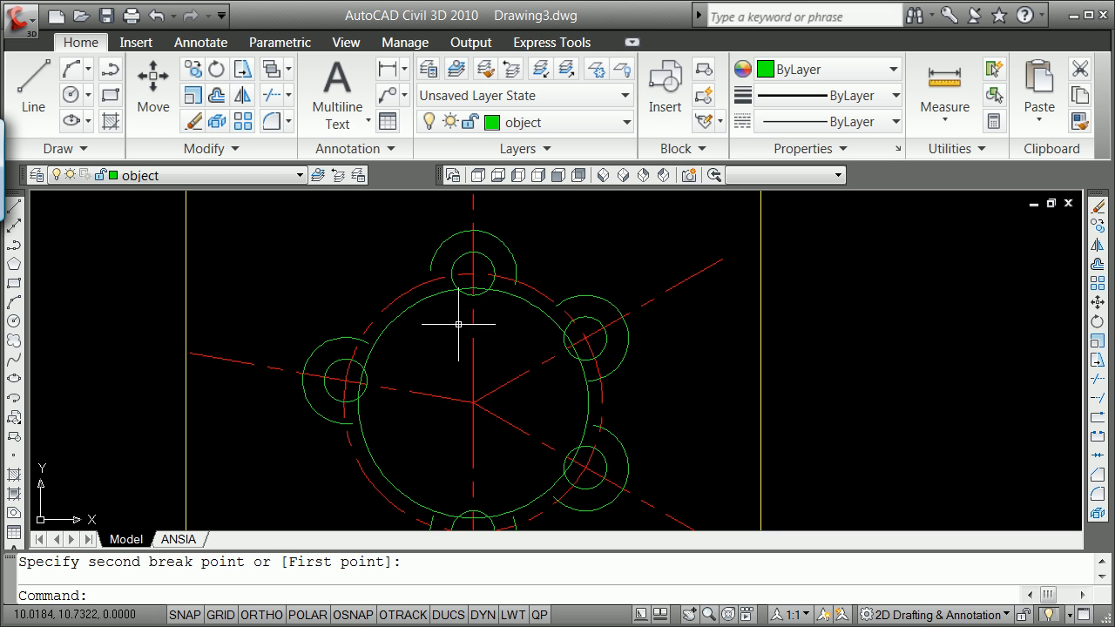
- Break the large circle counterclockwise across the top and left lugs to remove its arcs inside them
scroll(466, 336, down, 2)
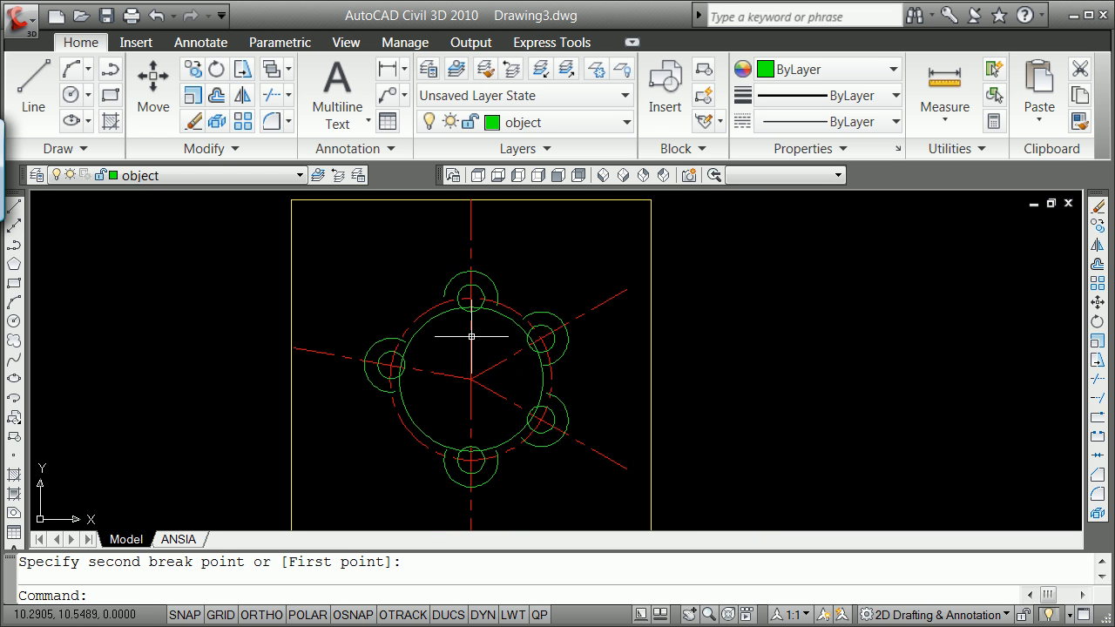
text(br)
key(Return)
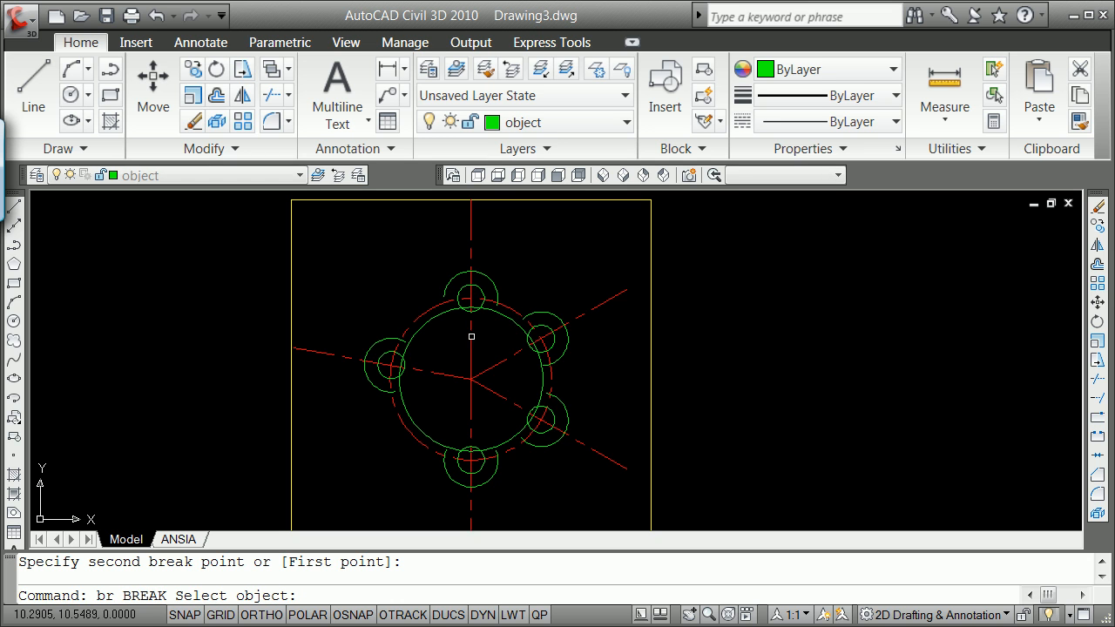
click(500, 311)
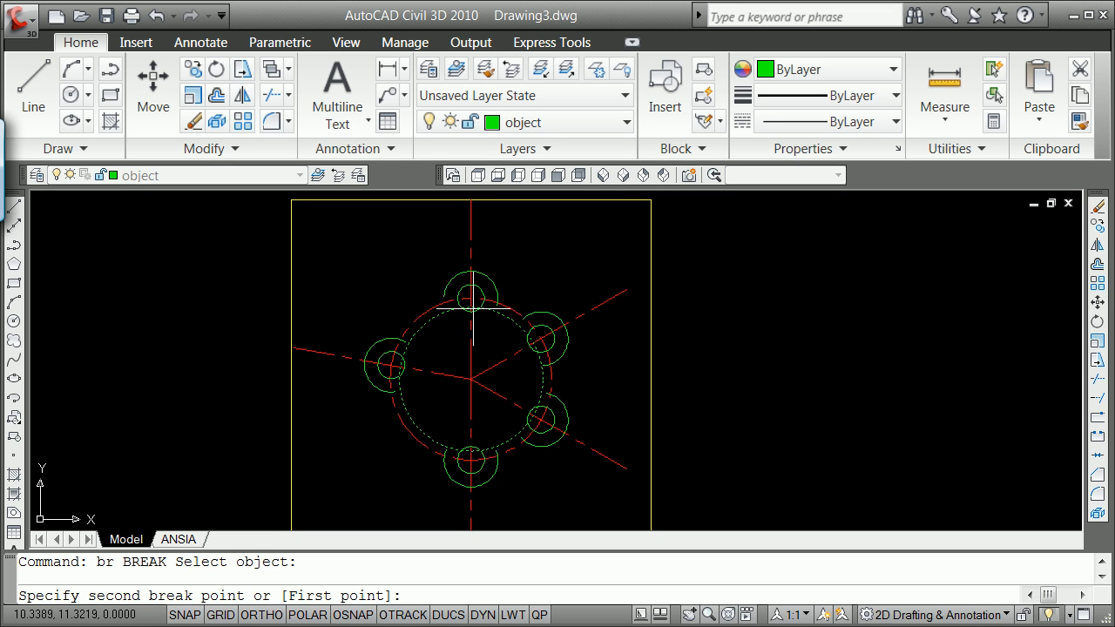
click(444, 319)
key(Return)
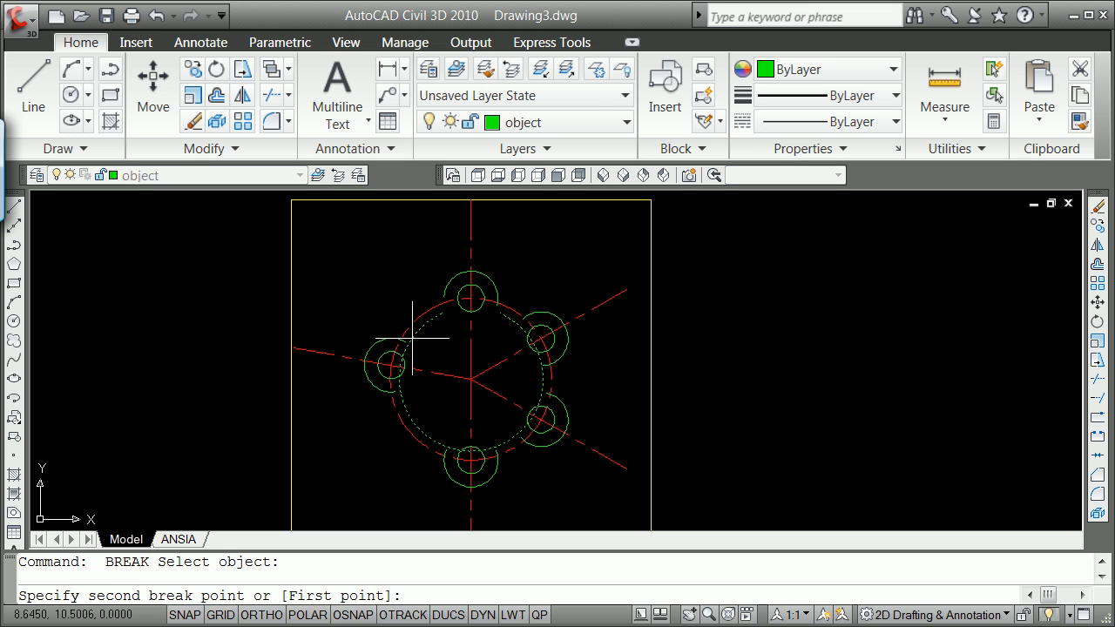
key(Escape)
- Break the large circle's remaining arc counterclockwise across the bottom, lower-right and upper-right lugs to open it inside each lug
key(Return)
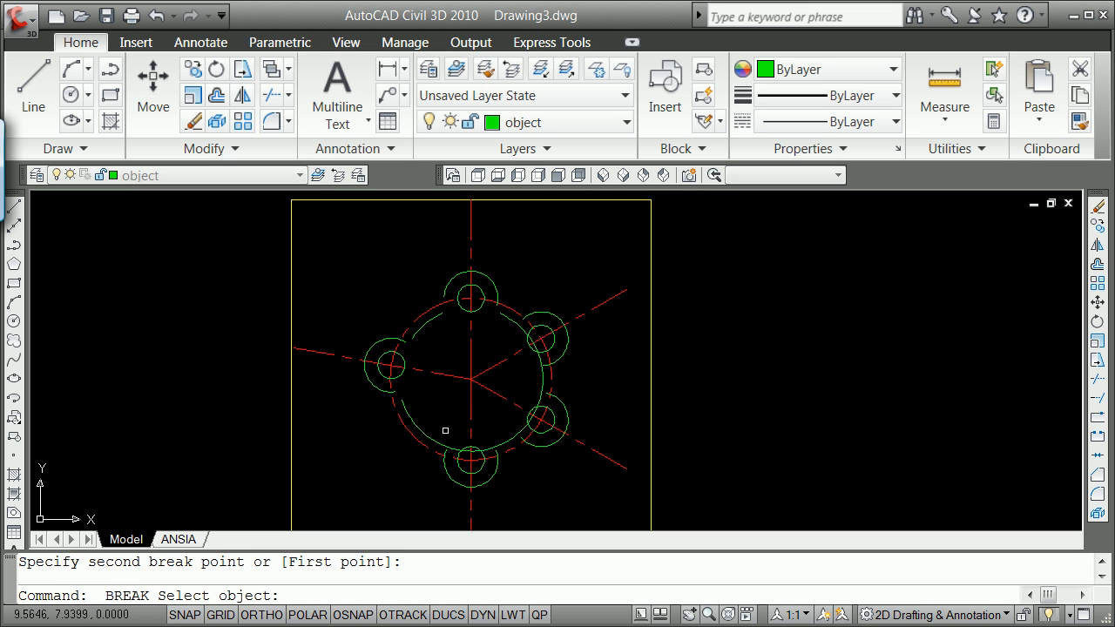
click(435, 443)
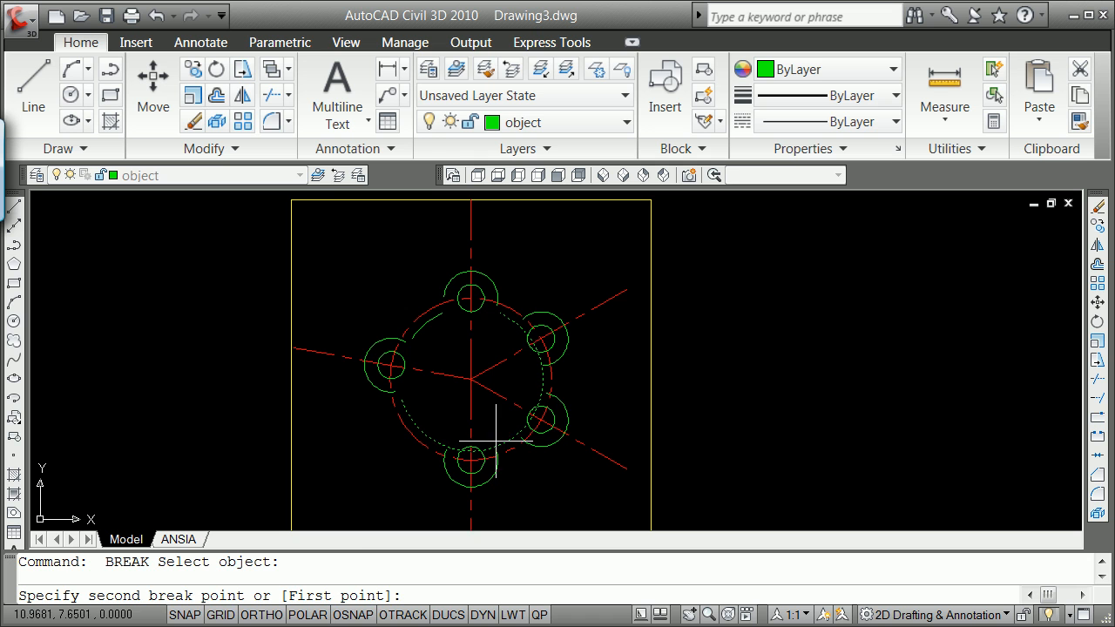
click(498, 443)
key(Return)
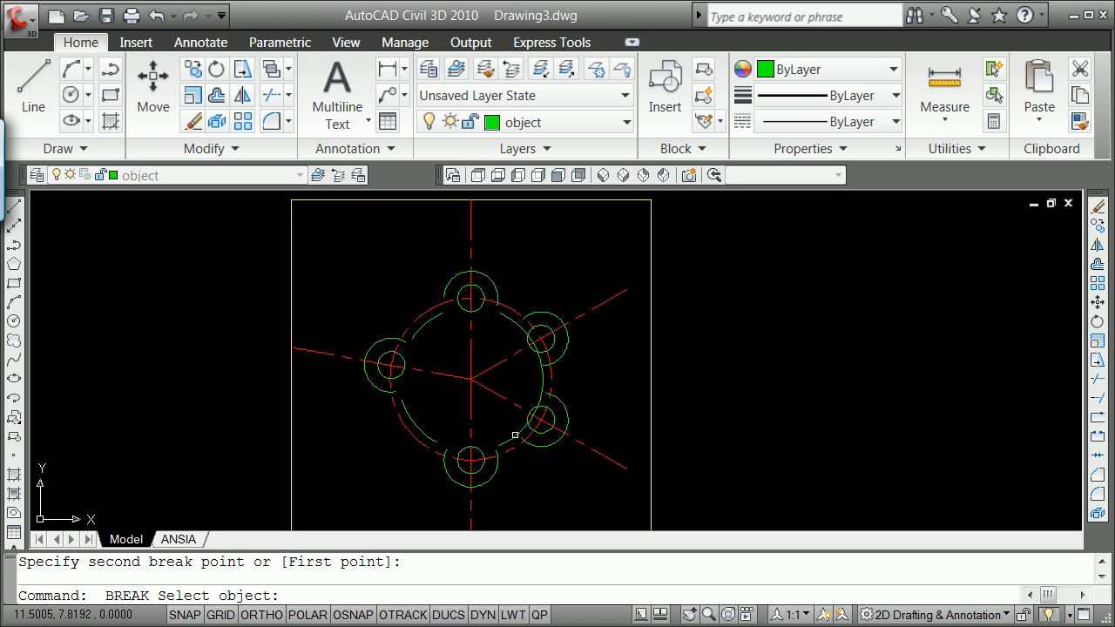
click(514, 434)
click(539, 381)
key(Return)
click(543, 365)
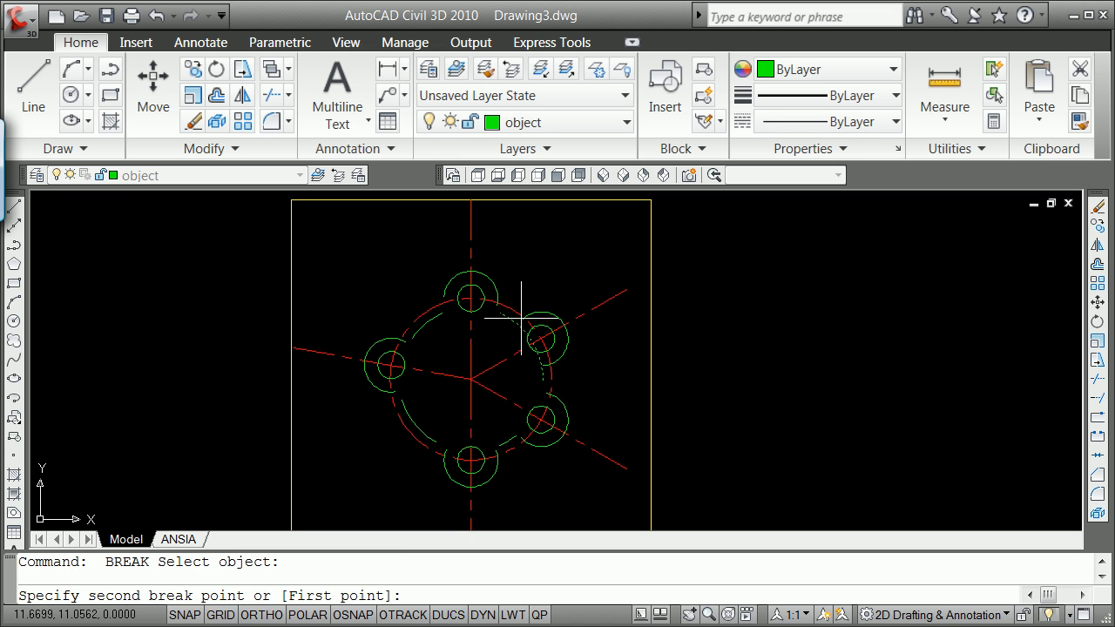
click(517, 320)
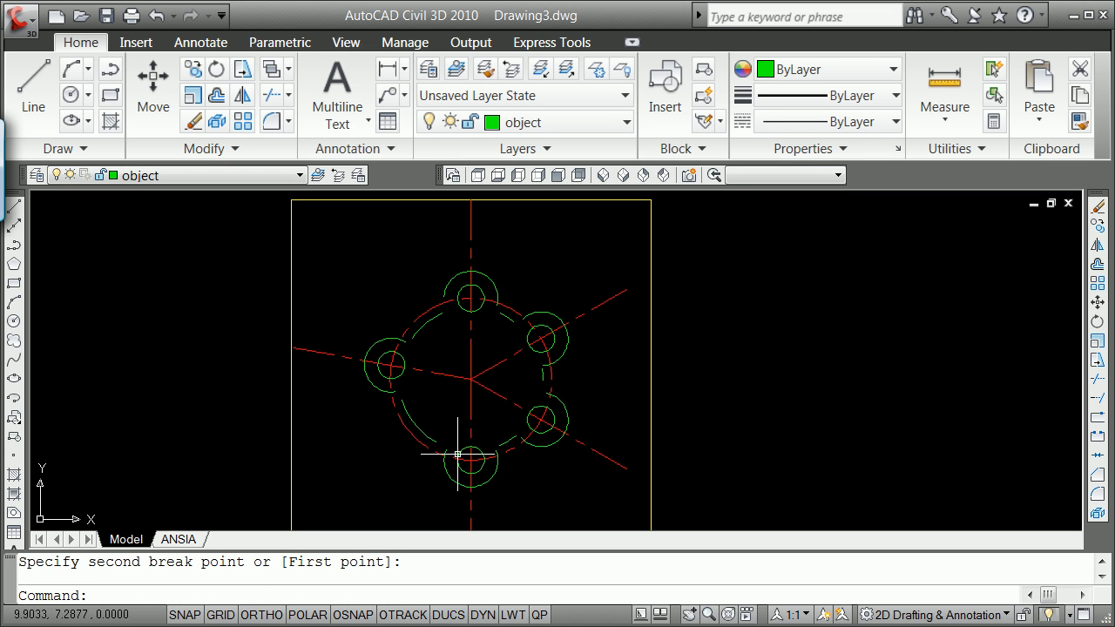
- Set the fillet radius to 0.25 and fillet the top lug's right side with the adjoining arc of the large circle
scroll(469, 451, up, 2)
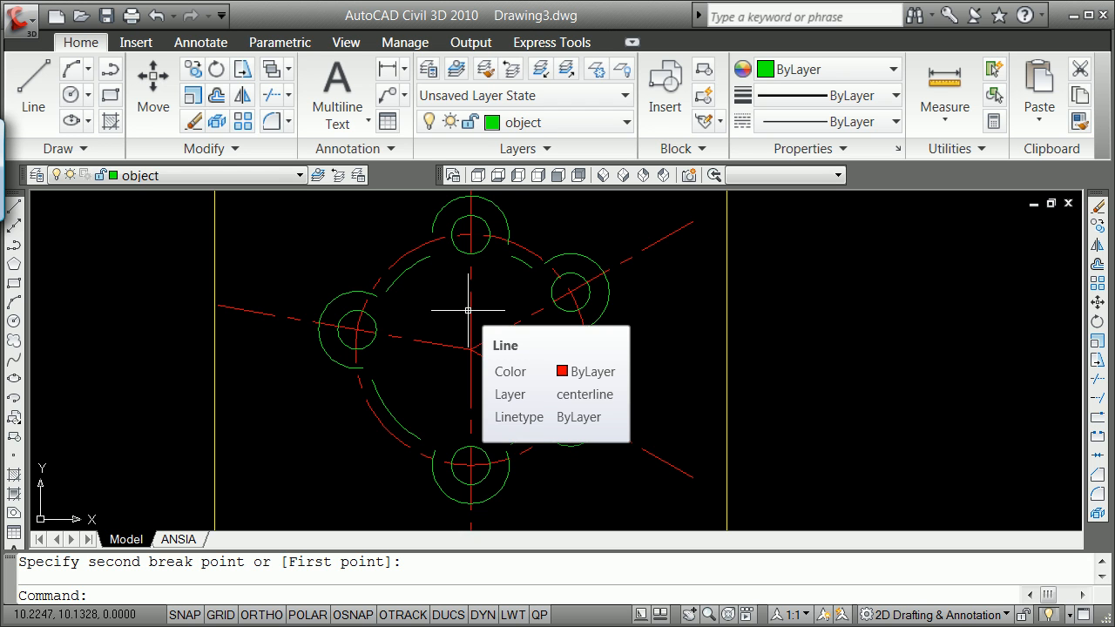
text(r)
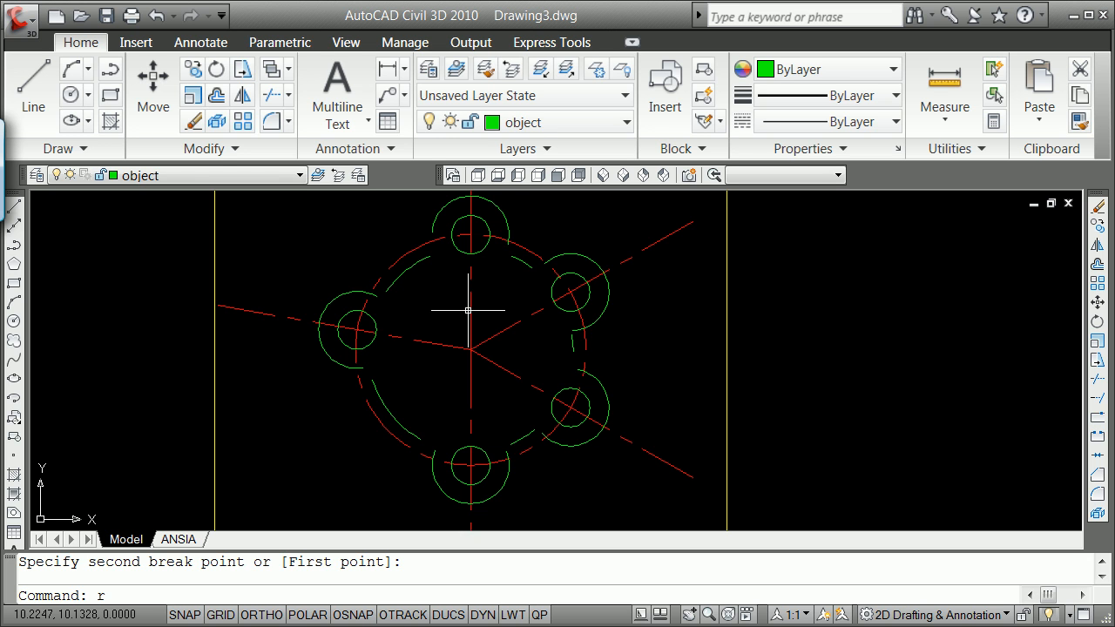
key(Return)
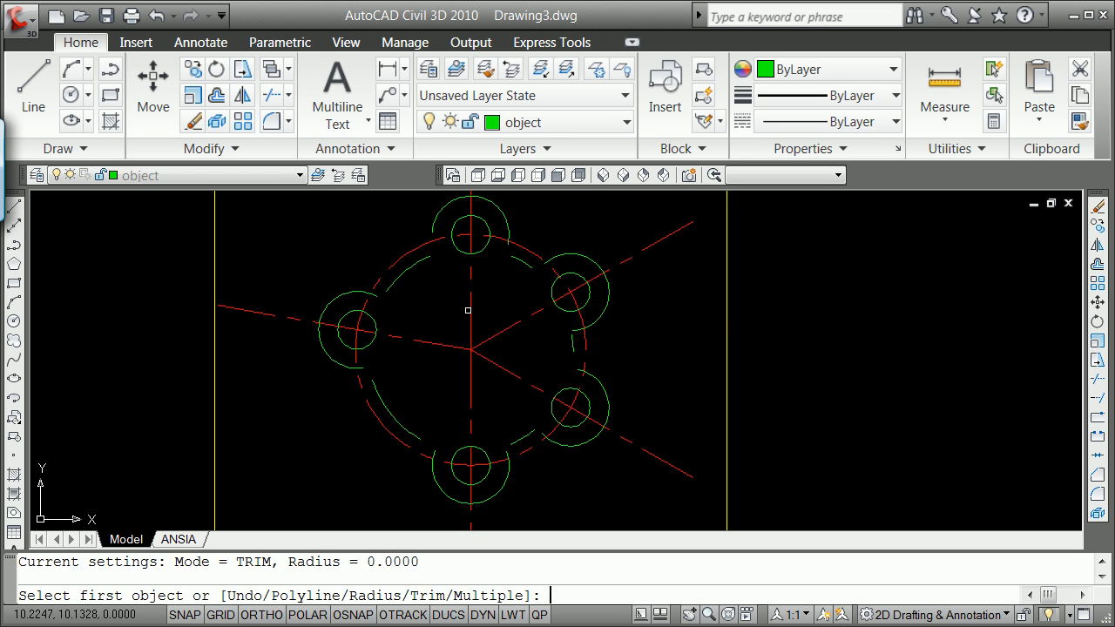
text(r)
key(Return)
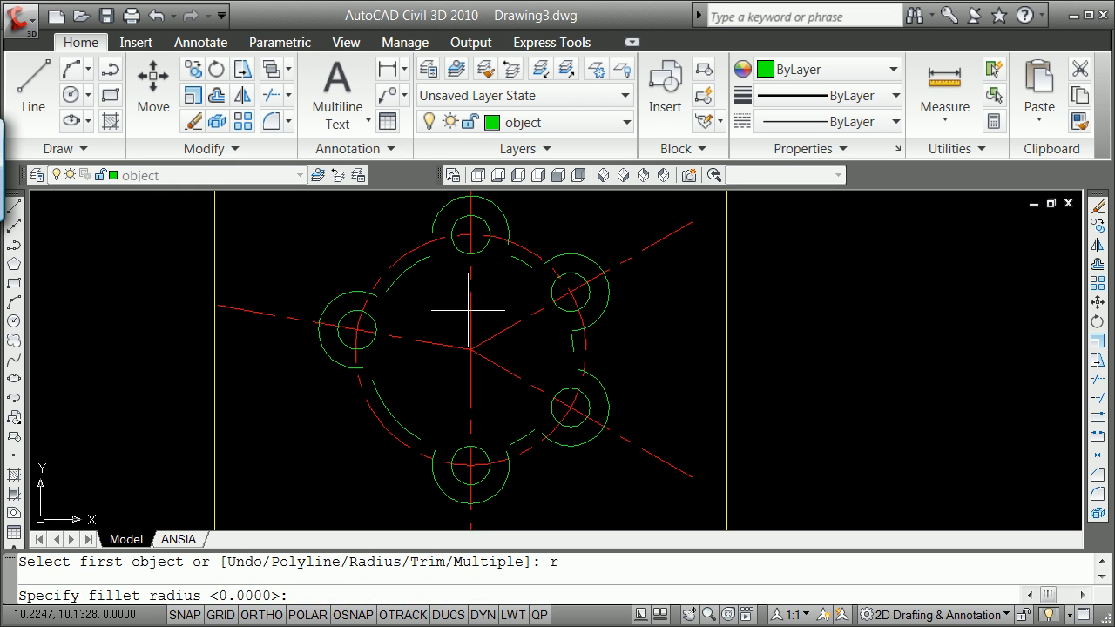
text(.25)
key(Return)
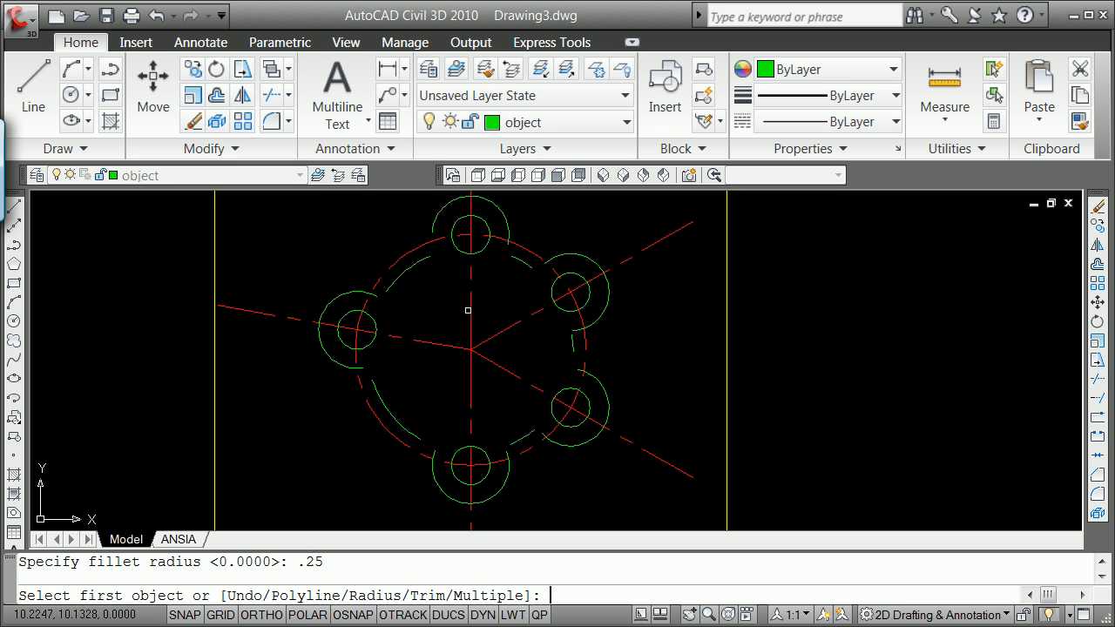
click(515, 258)
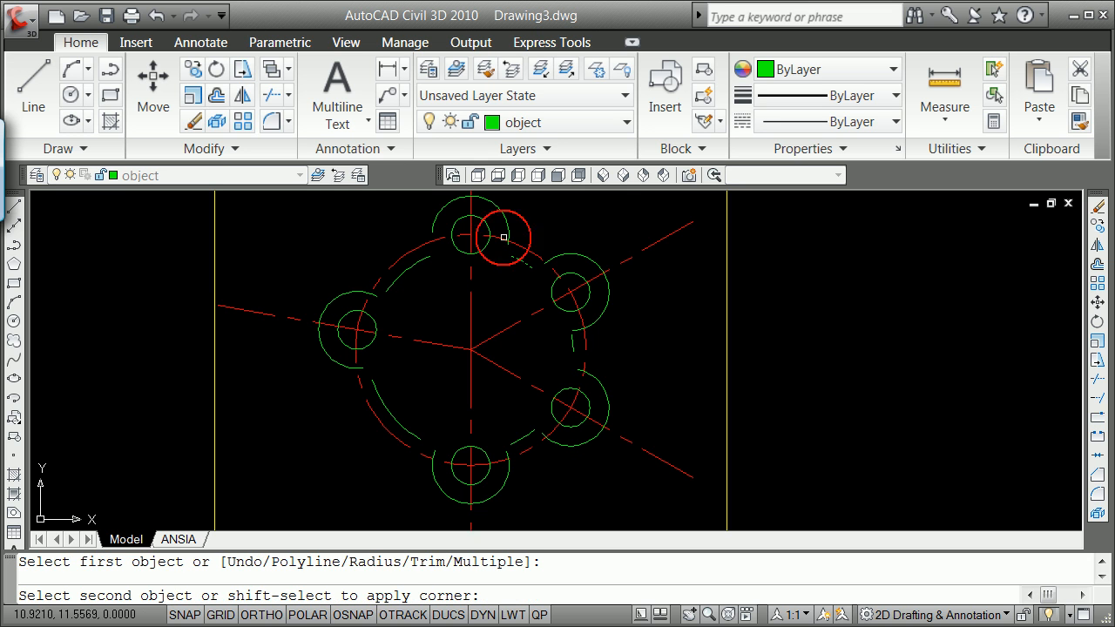
click(508, 233)
- Fillet both ends of the large circle's upper-left arc to the outer arcs of the top and left lugs
key(Return)
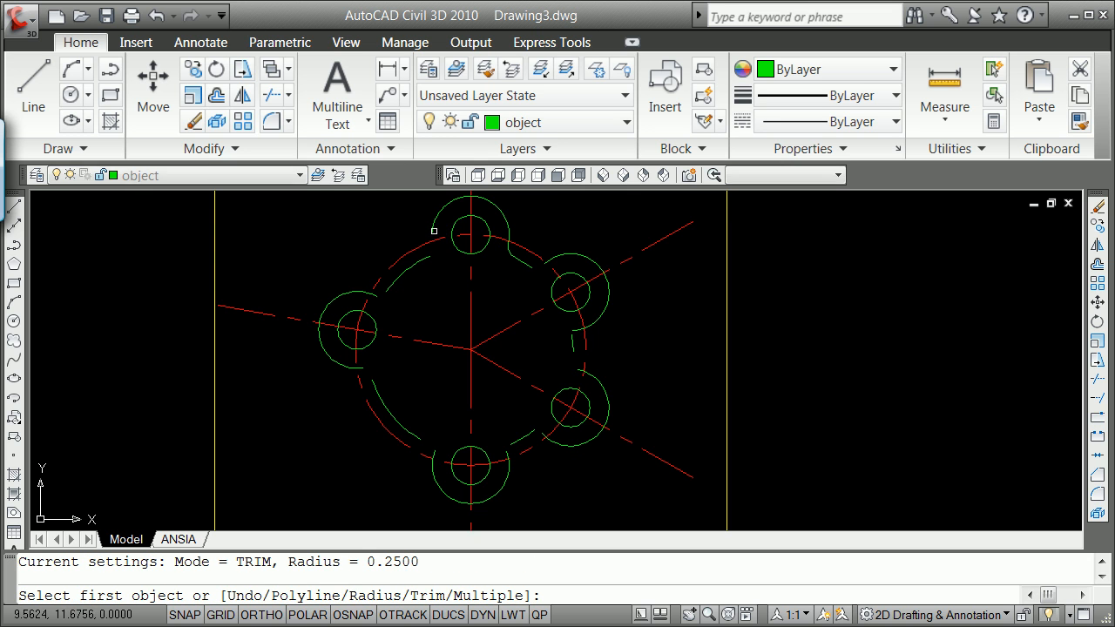
click(432, 225)
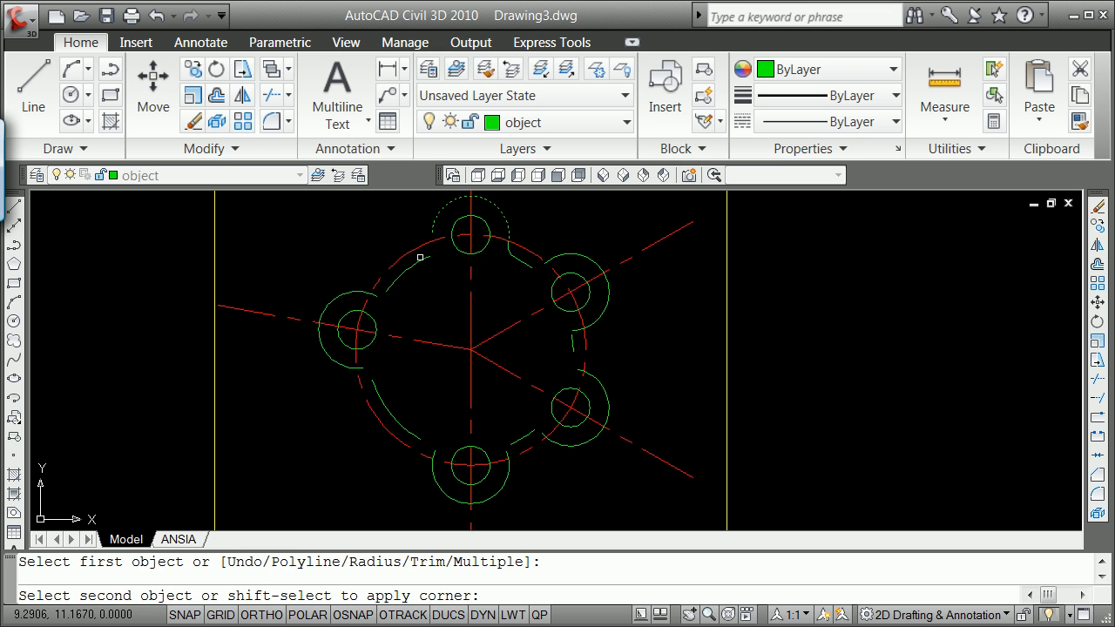
click(420, 259)
key(Return)
click(392, 288)
click(323, 300)
- Fillet both ends of the large circle's lower-left arc to the outer arcs of the left and bottom lugs
key(Return)
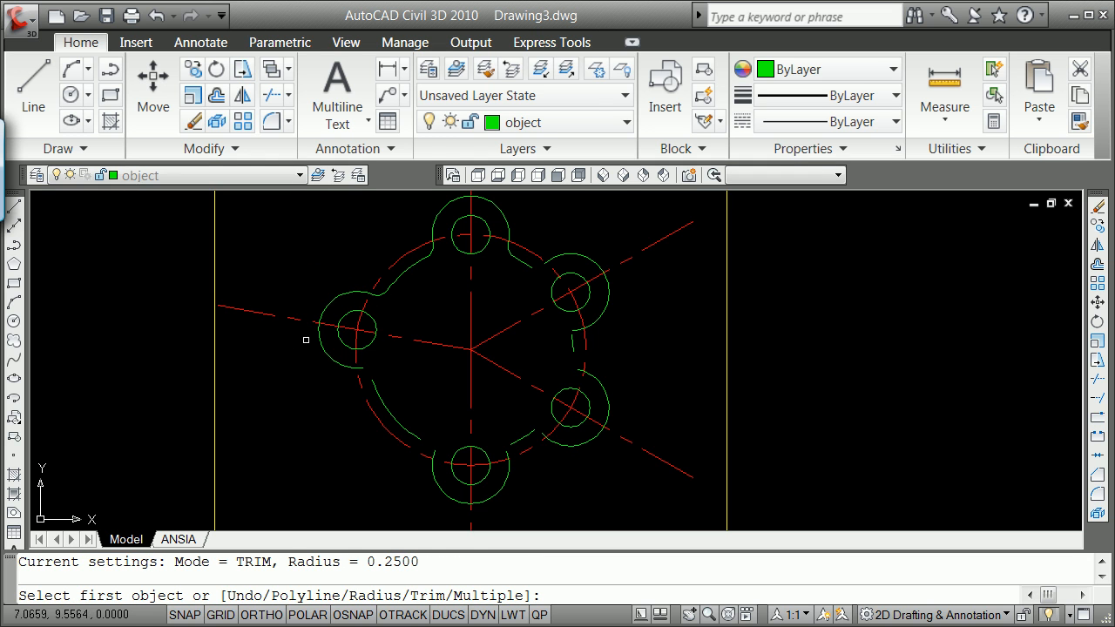
click(341, 366)
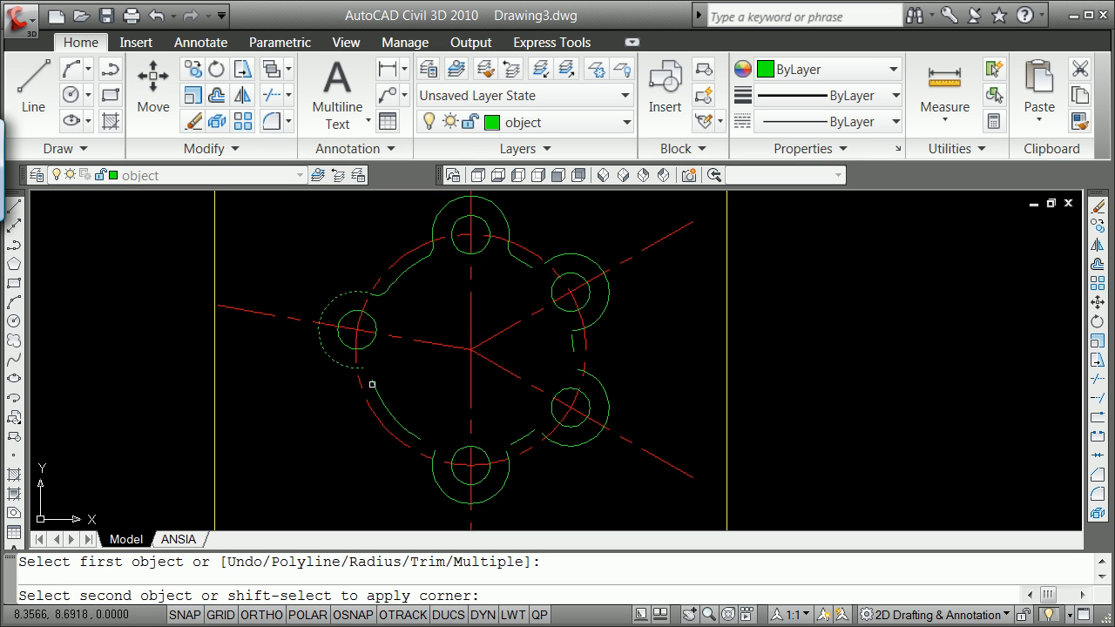
click(372, 384)
key(Return)
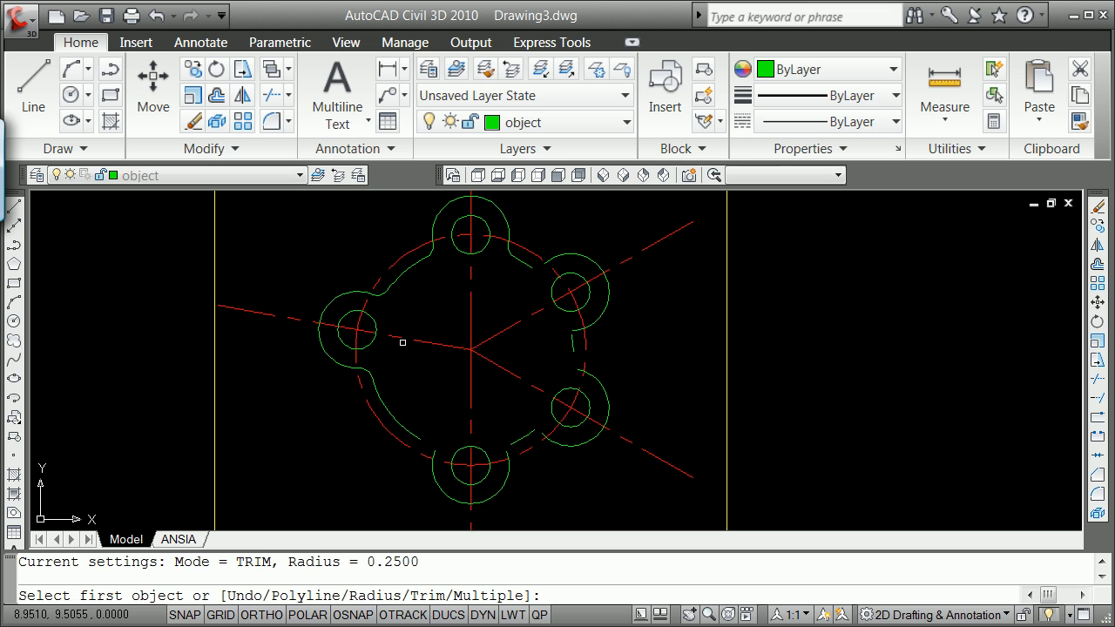
click(399, 424)
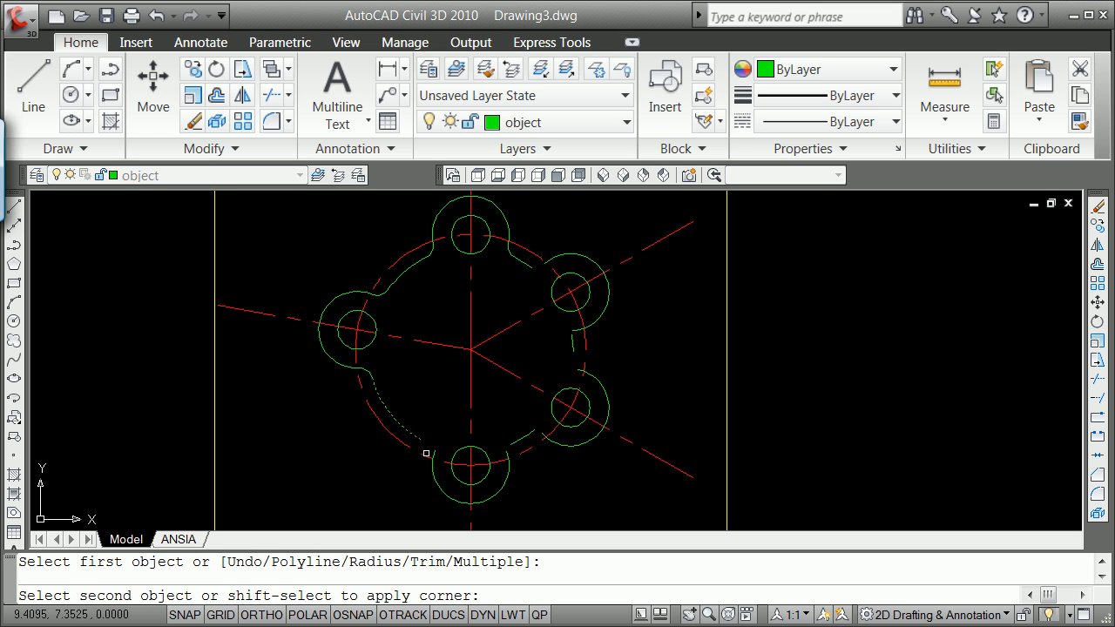
click(433, 451)
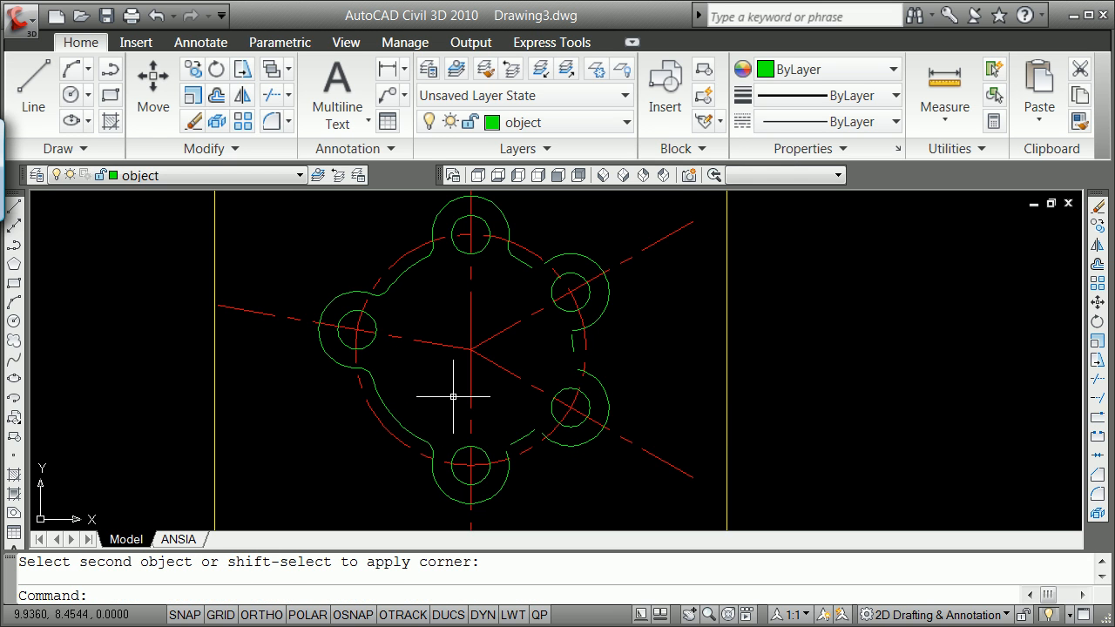
- Fillet both ends of the short arc between the bottom and lower-right lugs to those lugs' outer arcs
key(Return)
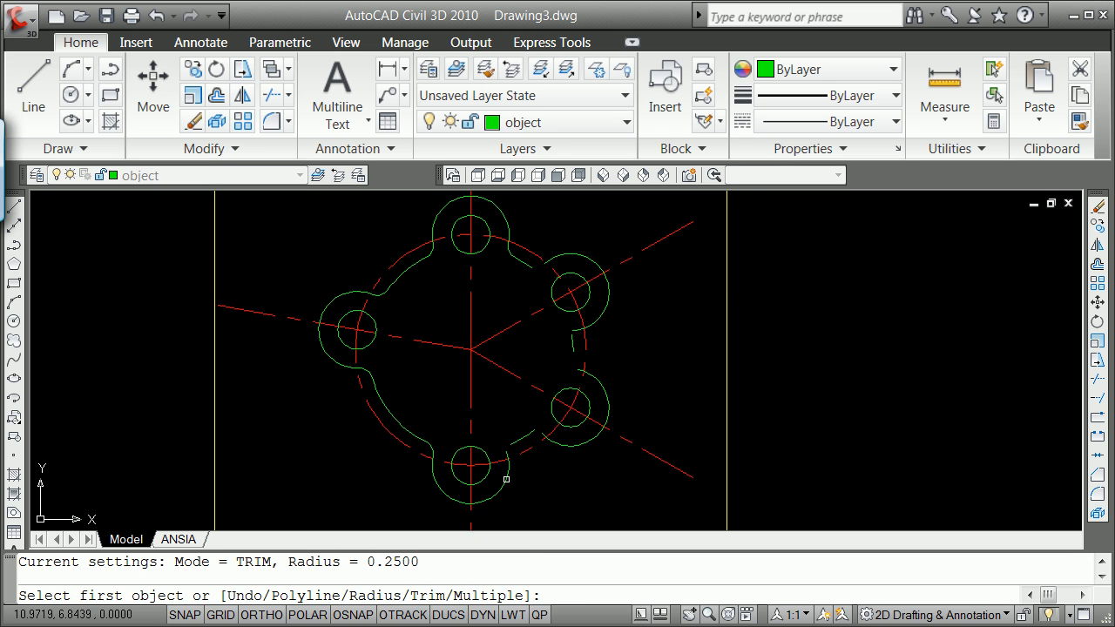
click(506, 479)
click(534, 409)
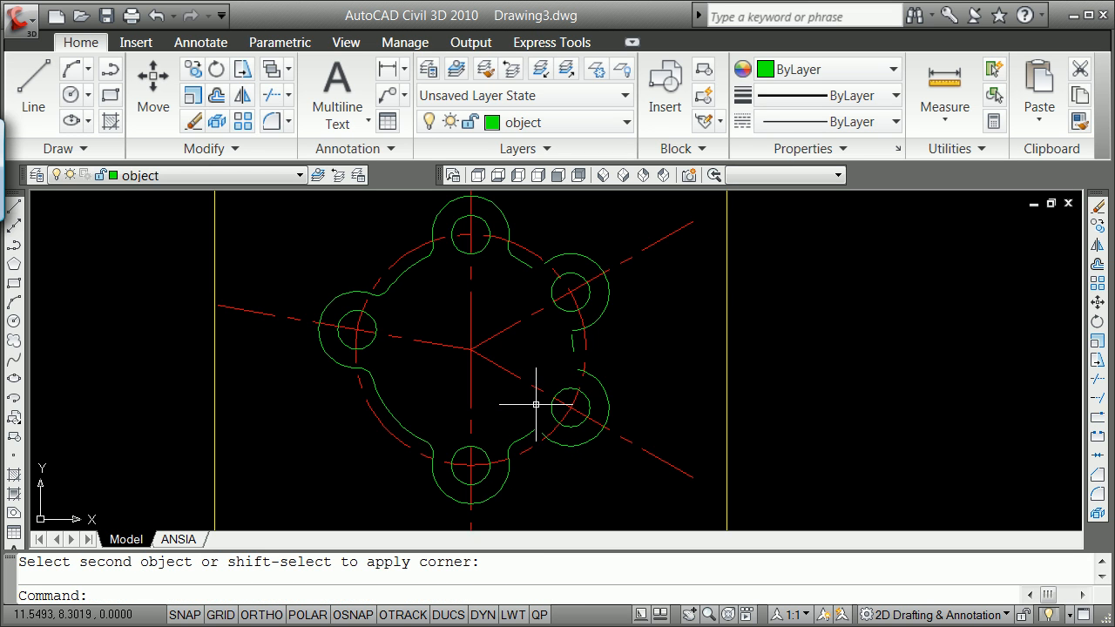
key(Return)
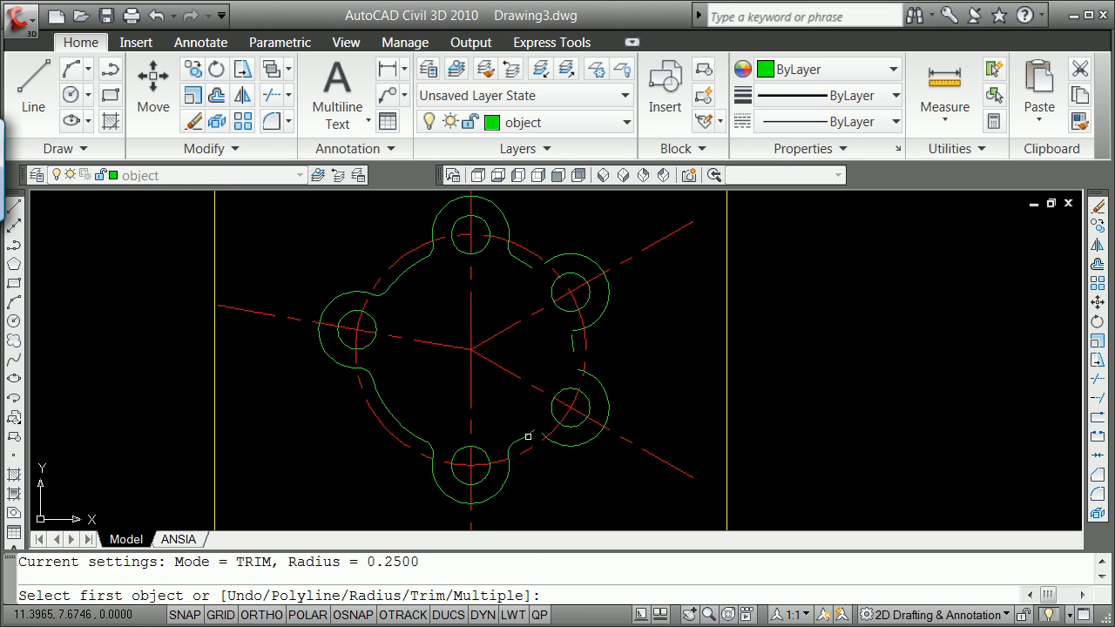
click(529, 437)
click(592, 394)
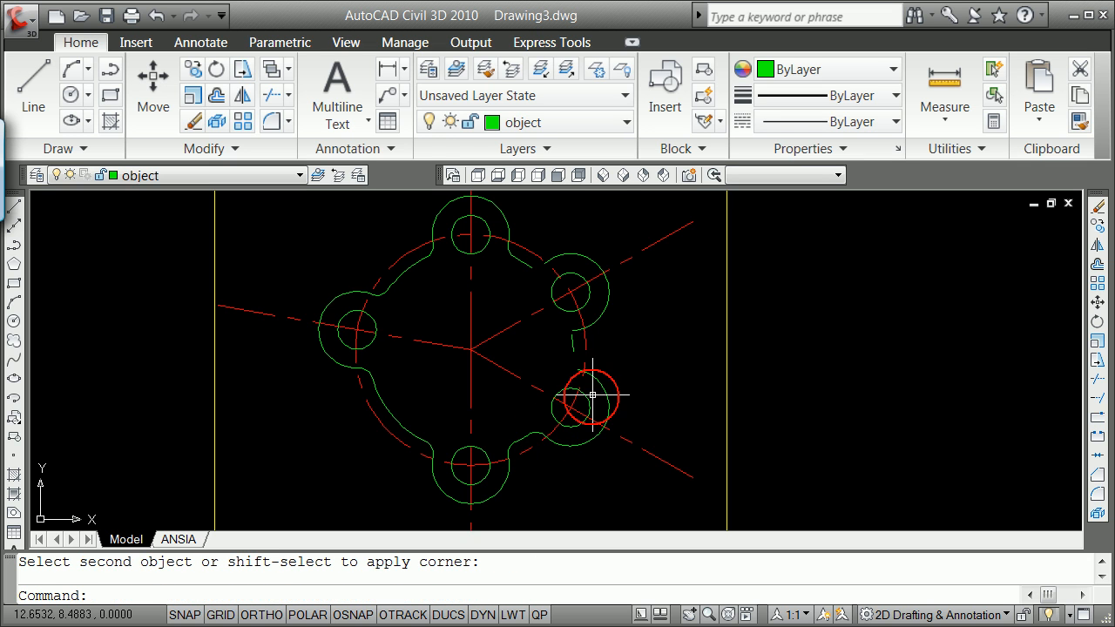
- Fillet both ends of the short arc between the lower-right and upper-right lugs to those lugs' outer arcs
key(Return)
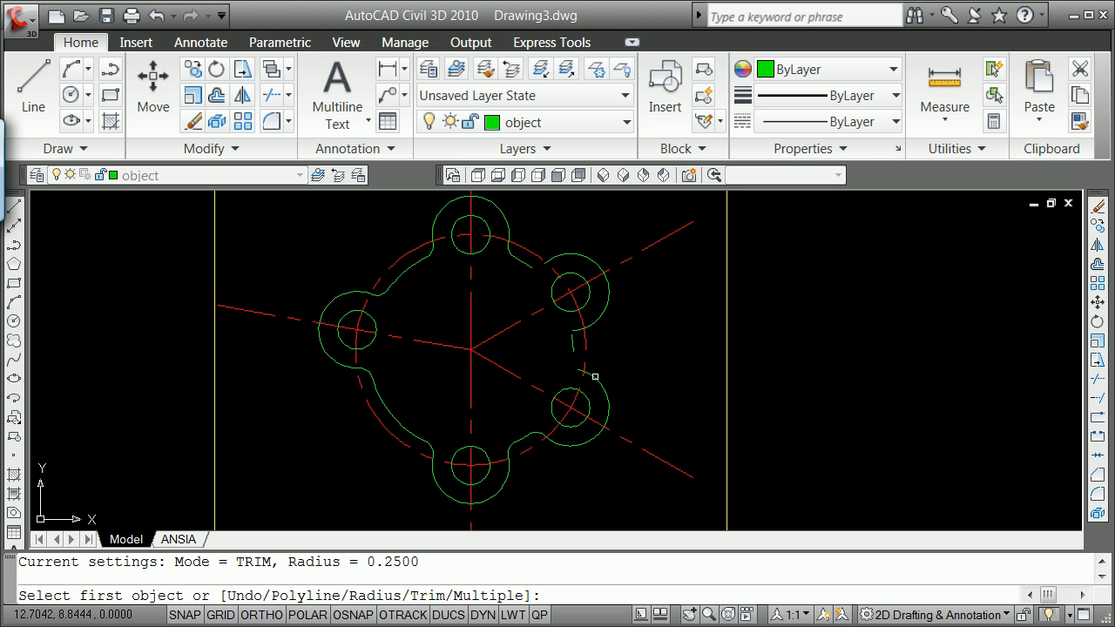
click(595, 373)
click(572, 350)
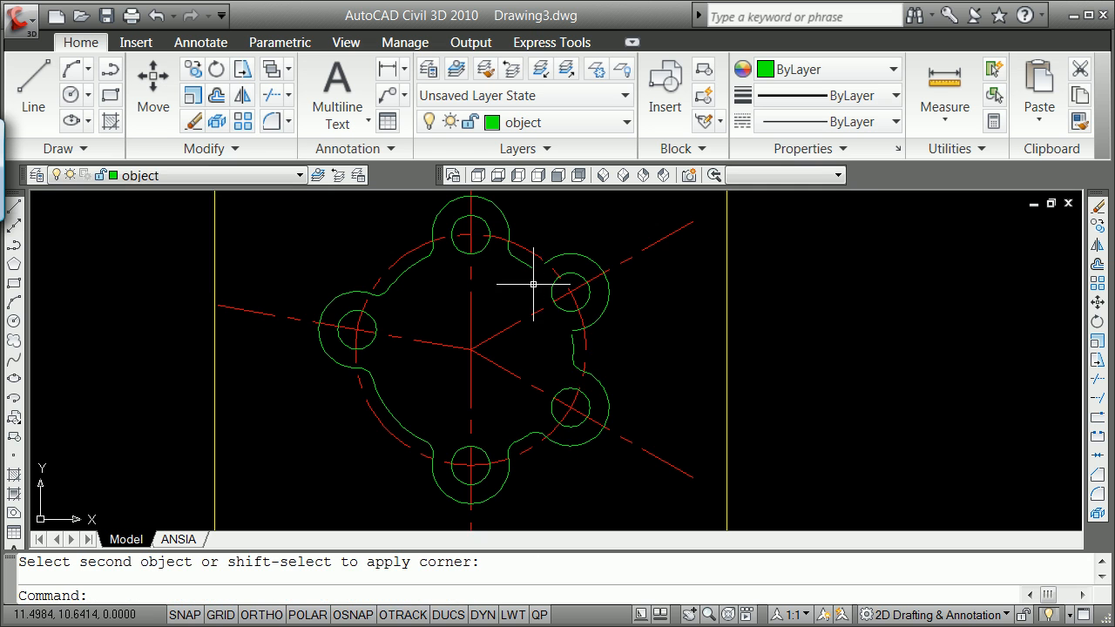
key(Return)
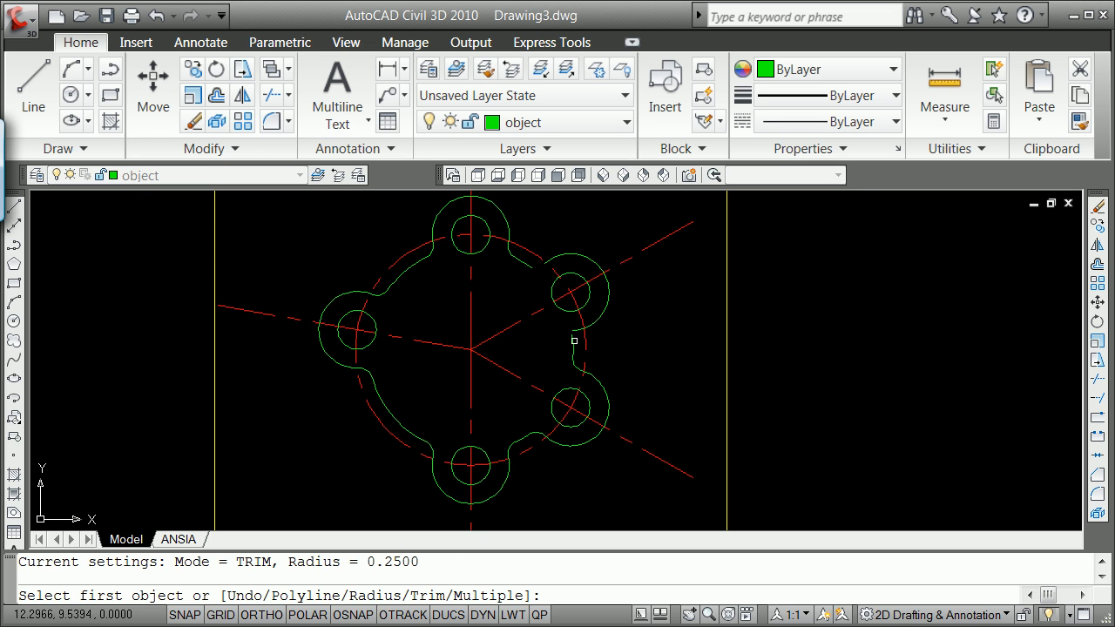
click(574, 340)
click(577, 331)
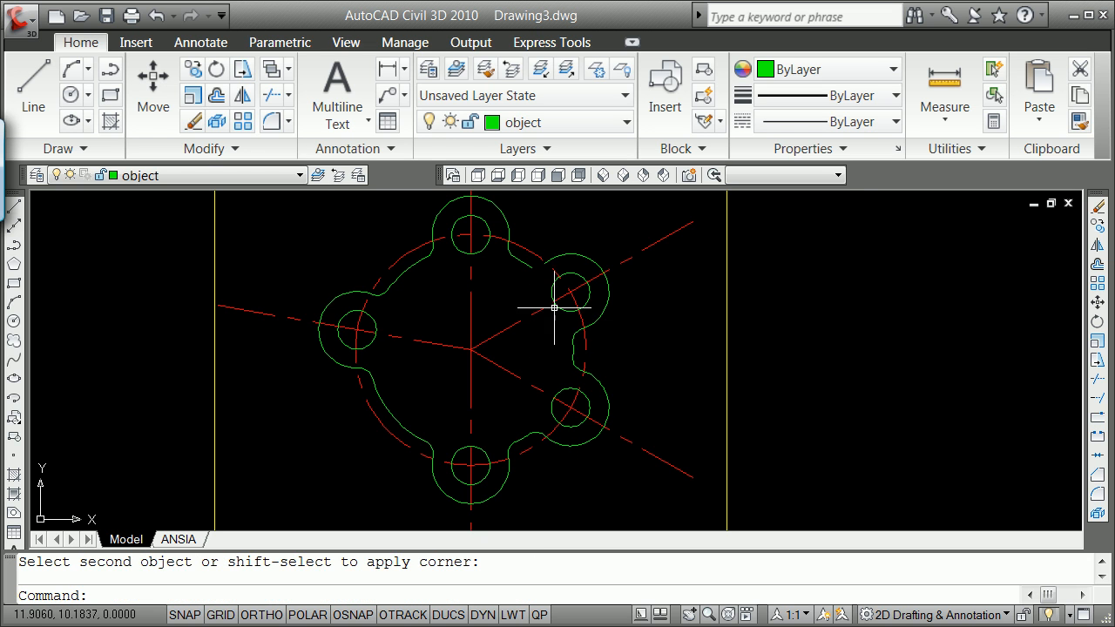
- Fillet the upper-right lug's upper-left end with the arc leading to the top lug to close the outline
key(Return)
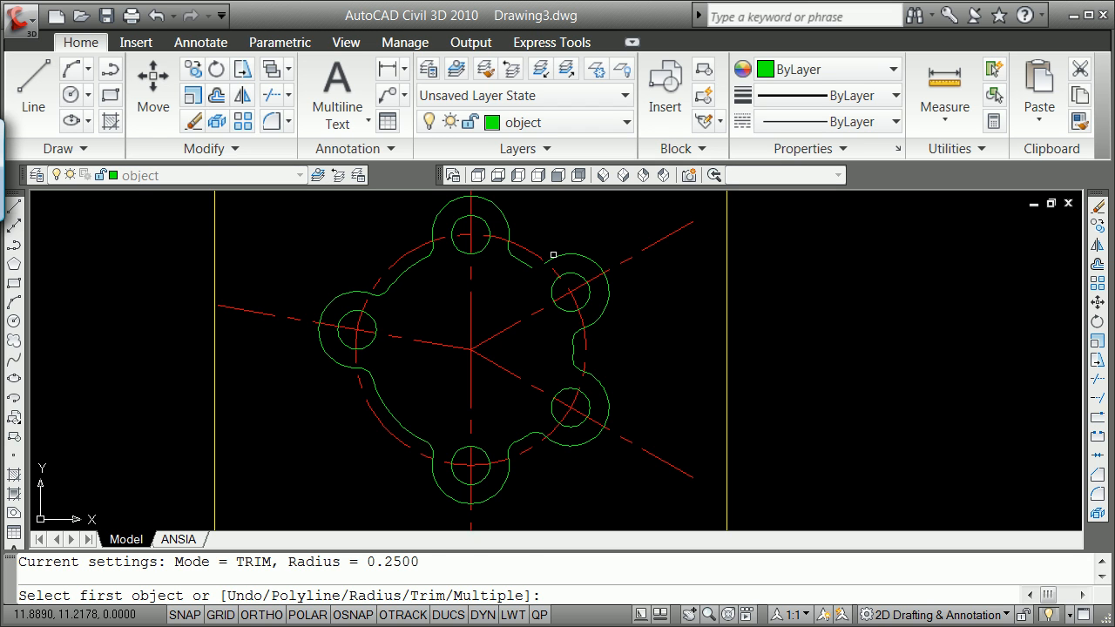
click(553, 256)
click(528, 265)
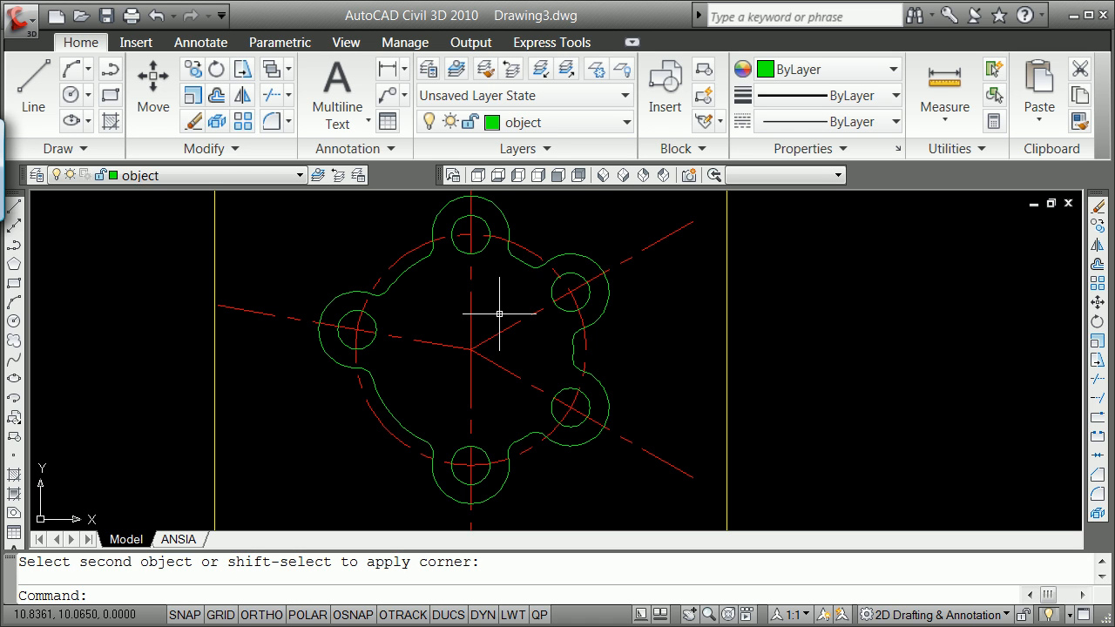
- Draw a circle of diameter 2 centred on the intersection of the centerlines in the middle of the part
click(87, 94)
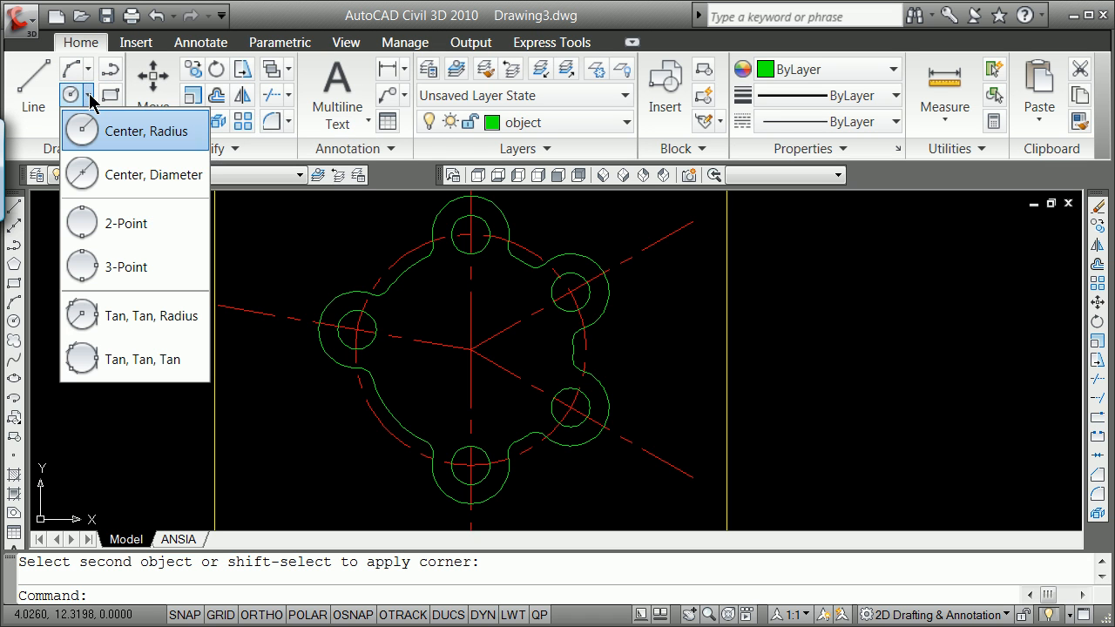
click(143, 177)
shift+right_click(493, 344)
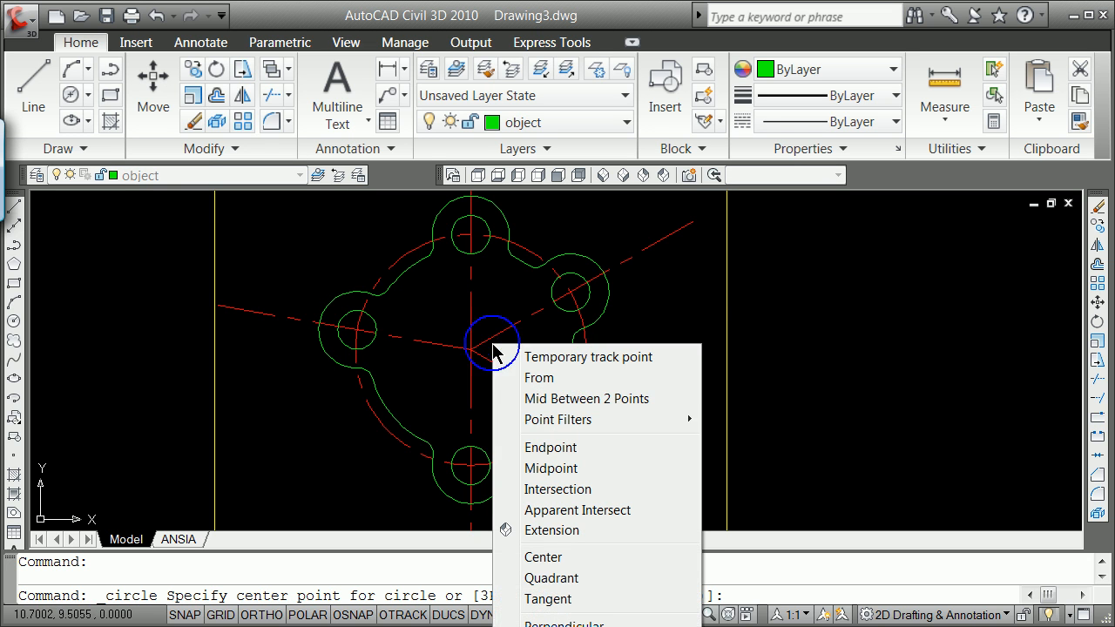
click(554, 490)
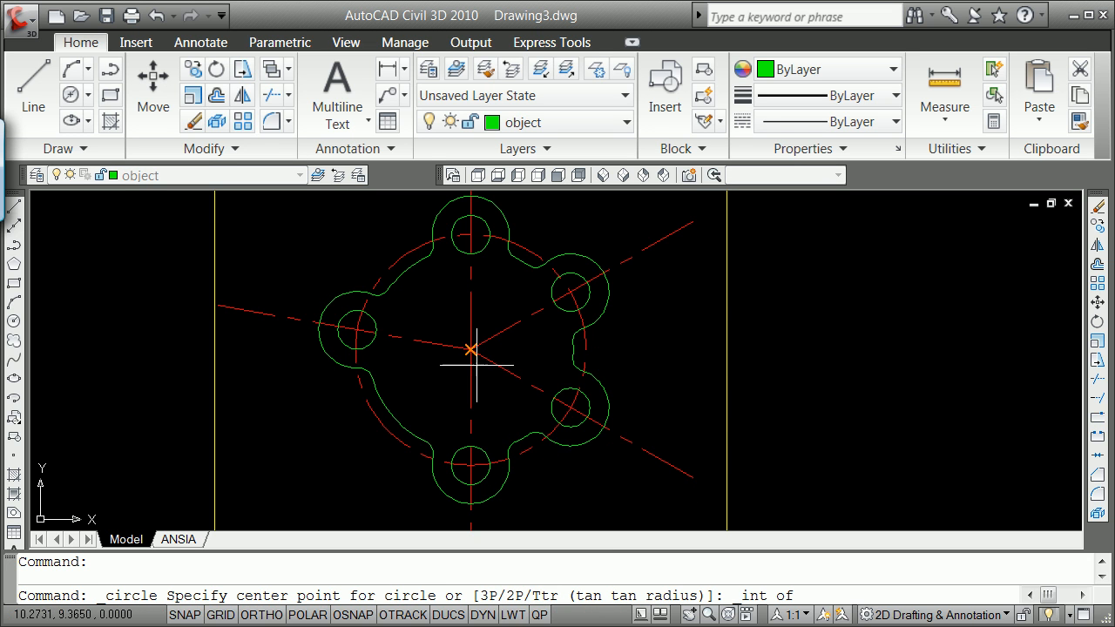
click(471, 348)
text(2)
key(Return)
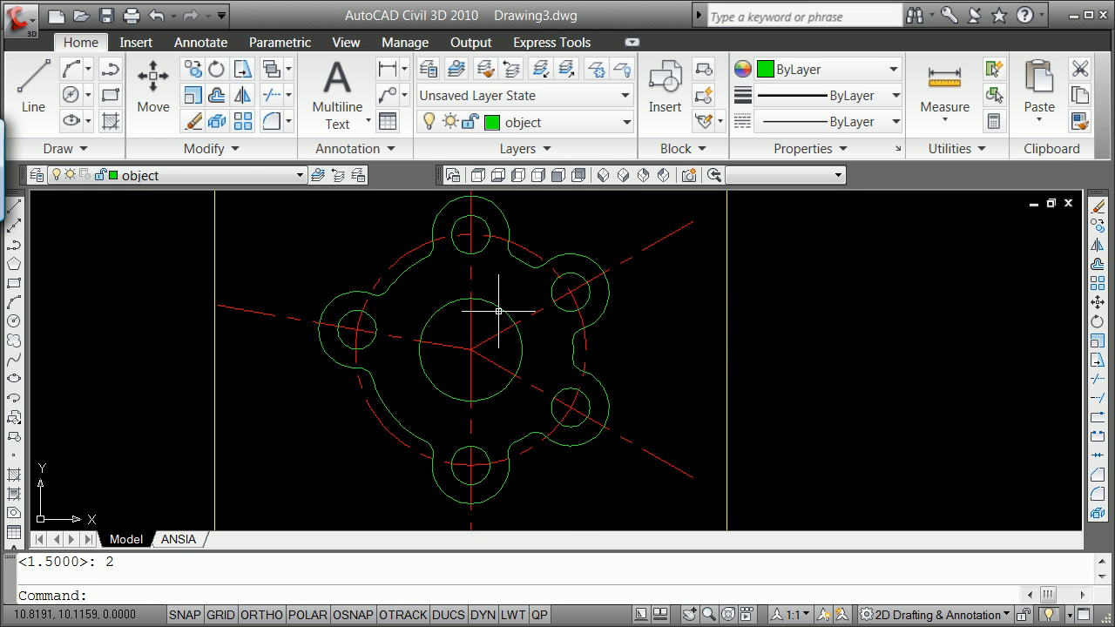
- Turn on dynamic input and accept dimension input settings that show only the Resulting Dimension field during grip-stretching
mouse_move(498, 311)
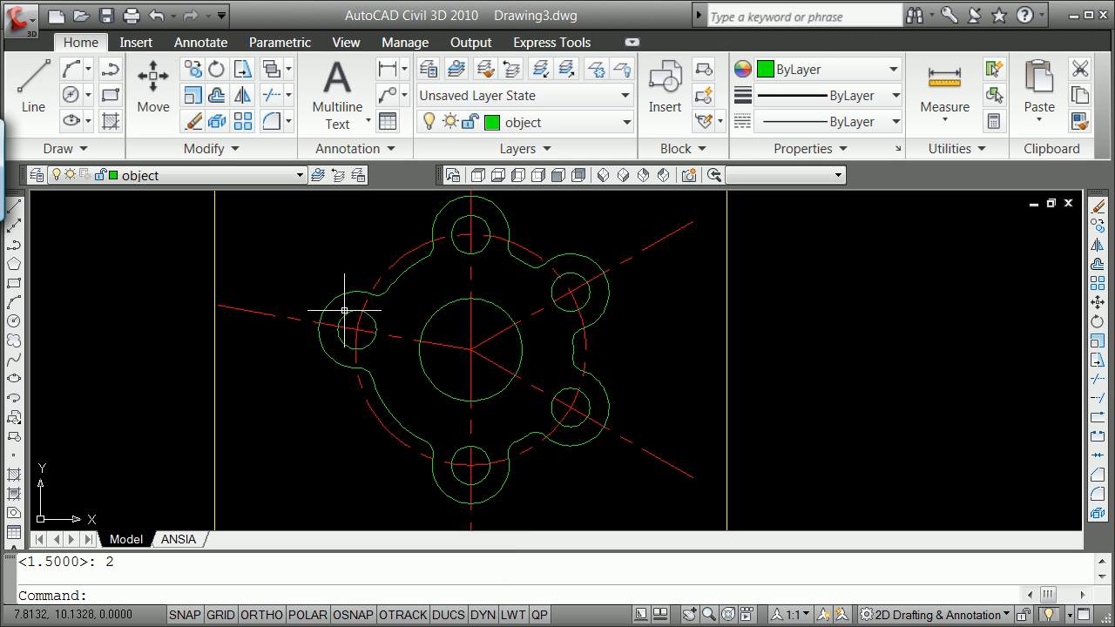
click(481, 615)
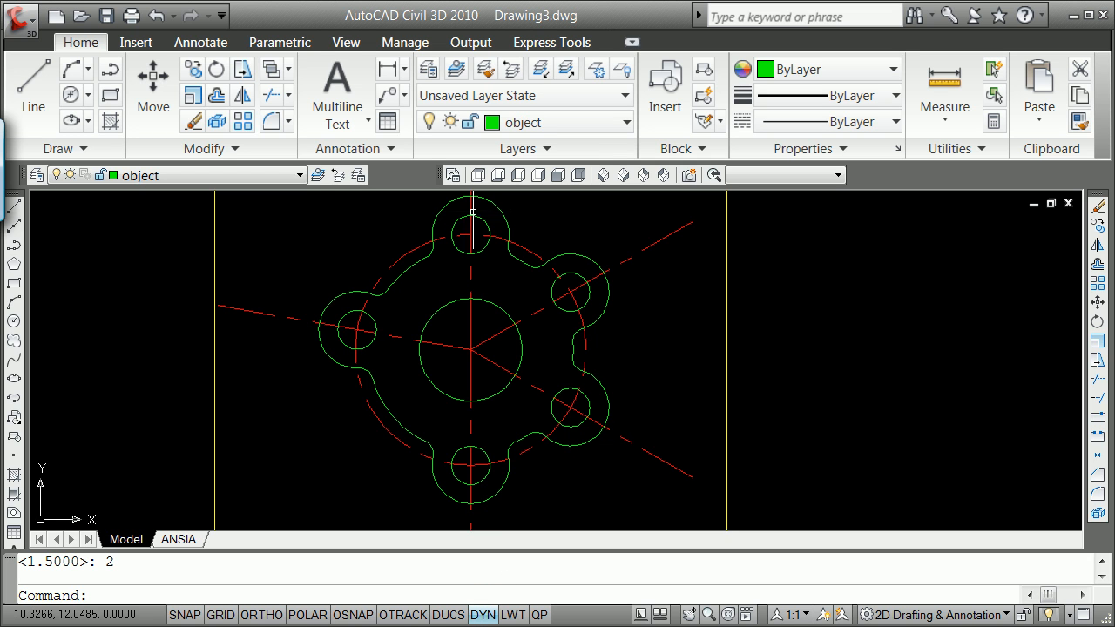
shift+right_click(535, 234)
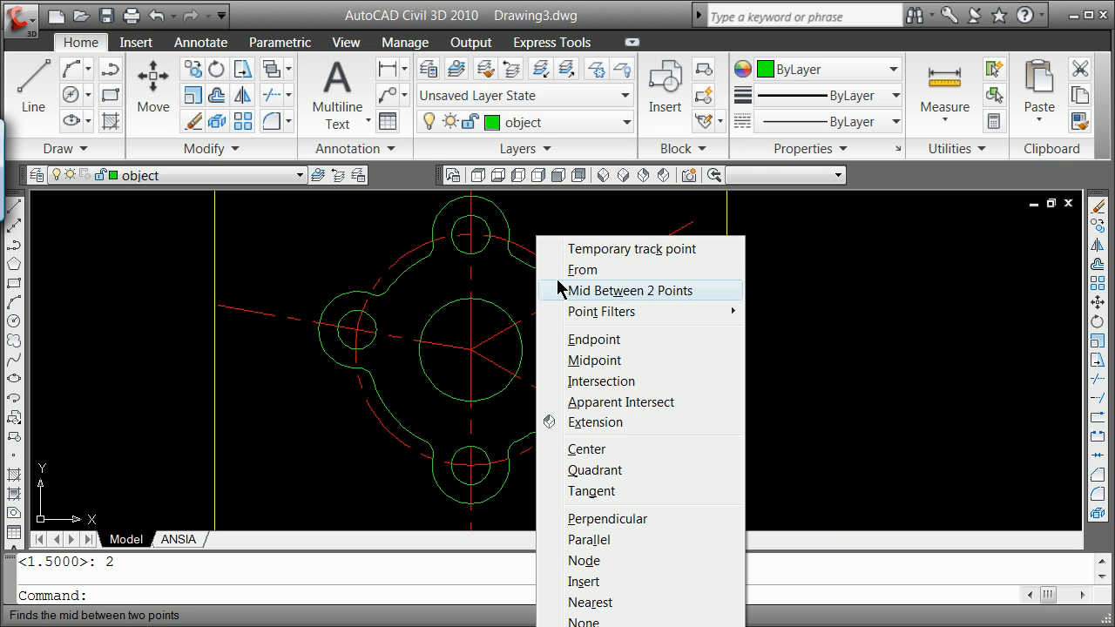
click(646, 626)
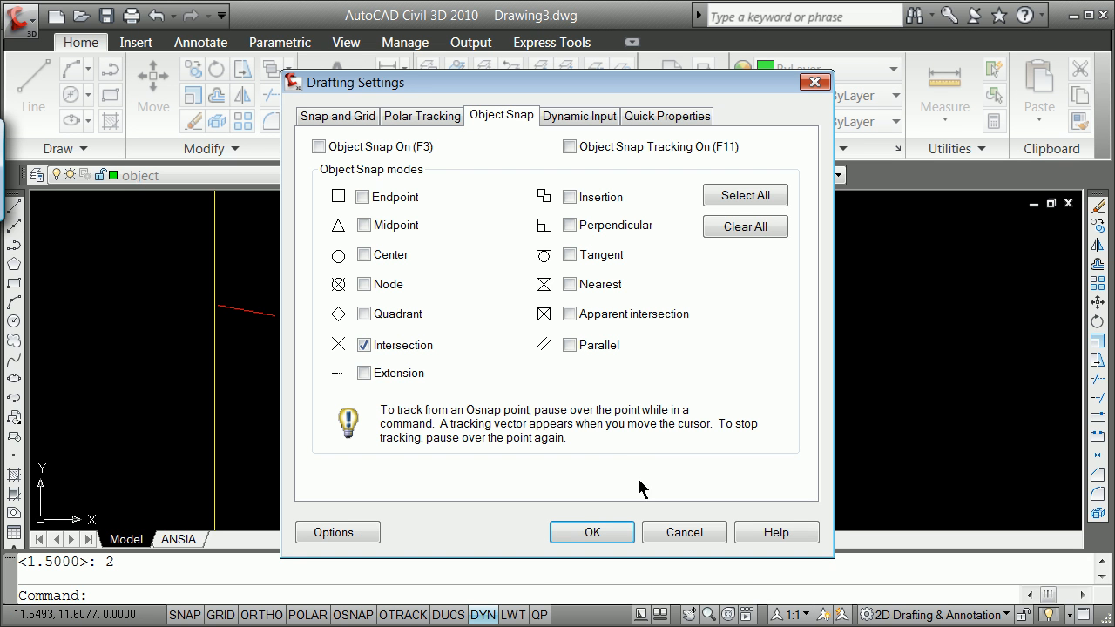
click(577, 118)
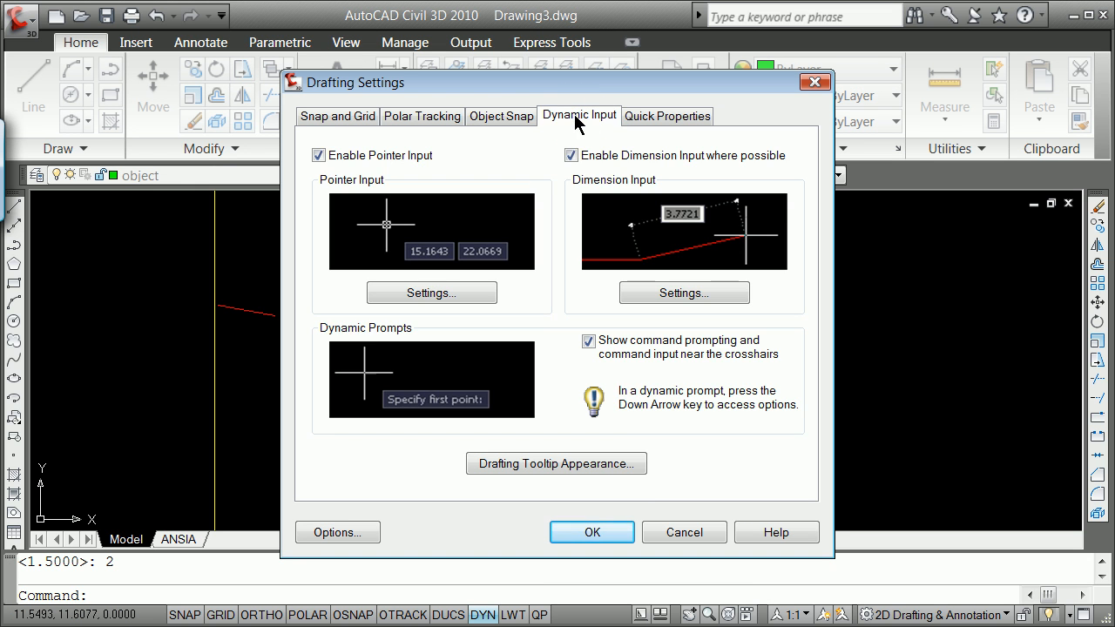
click(655, 295)
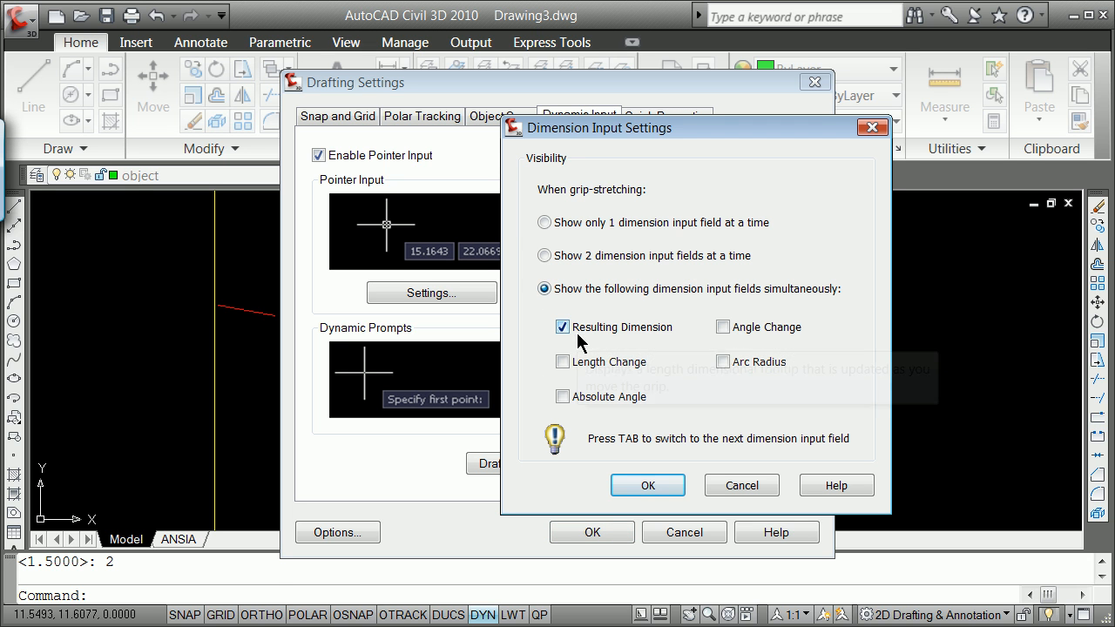
click(650, 485)
click(593, 533)
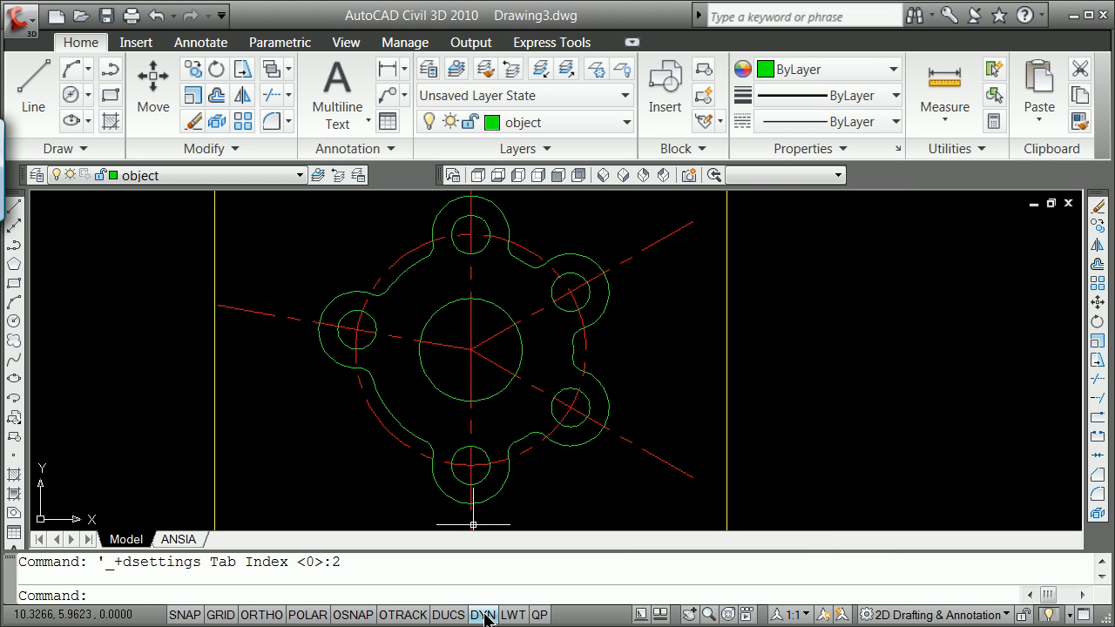
- Grip-stretch the central circle from its right quadrant to a radius of 1.5
click(493, 393)
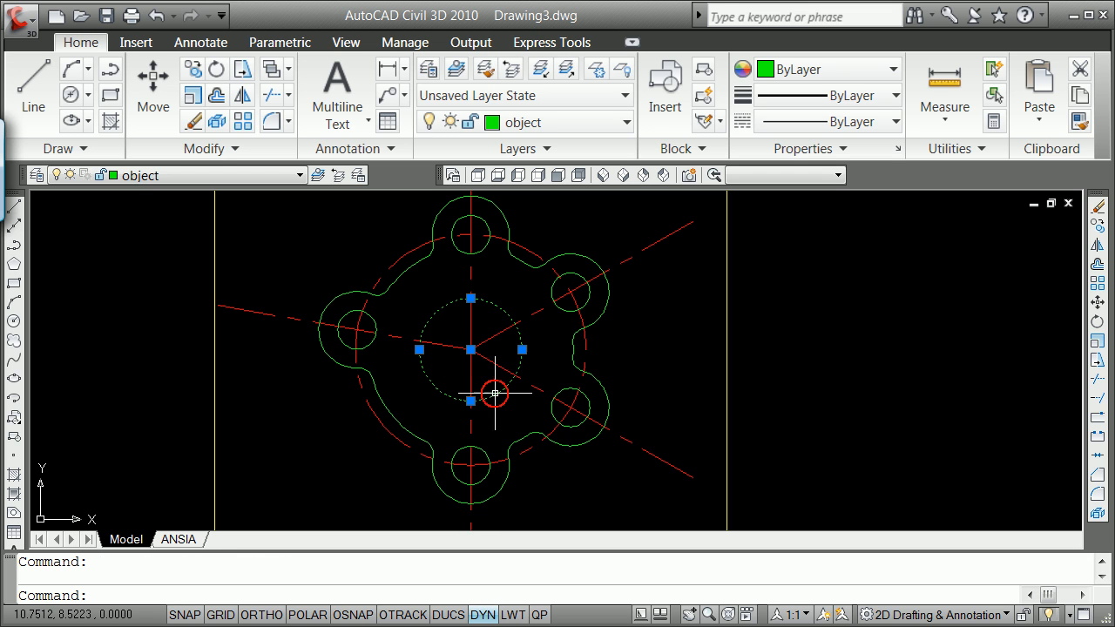
click(523, 349)
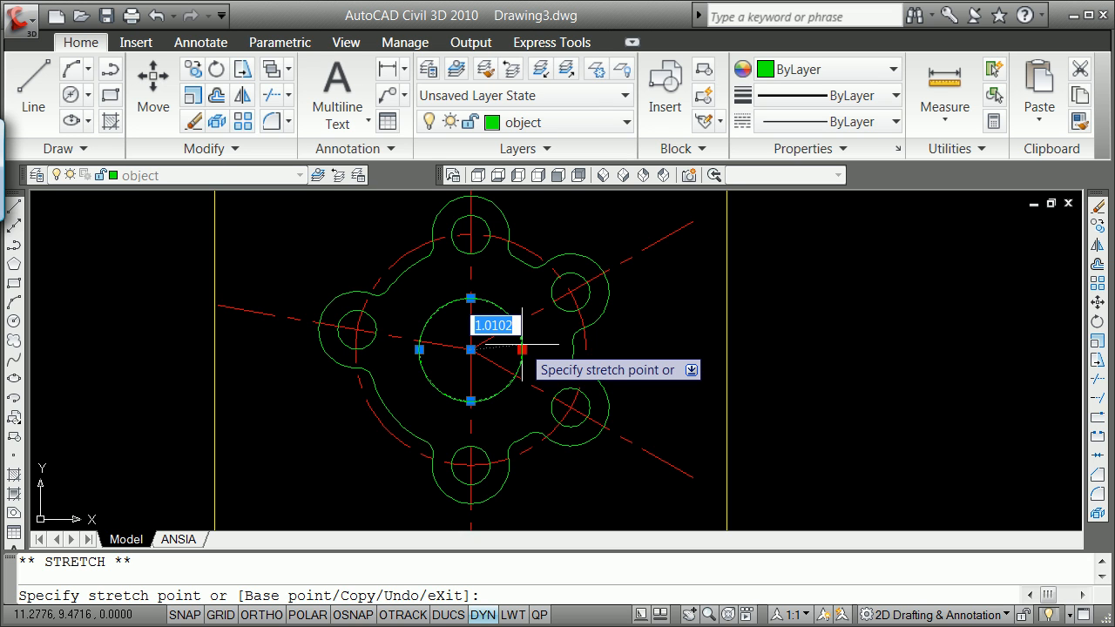
text(1.5)
key(Return)
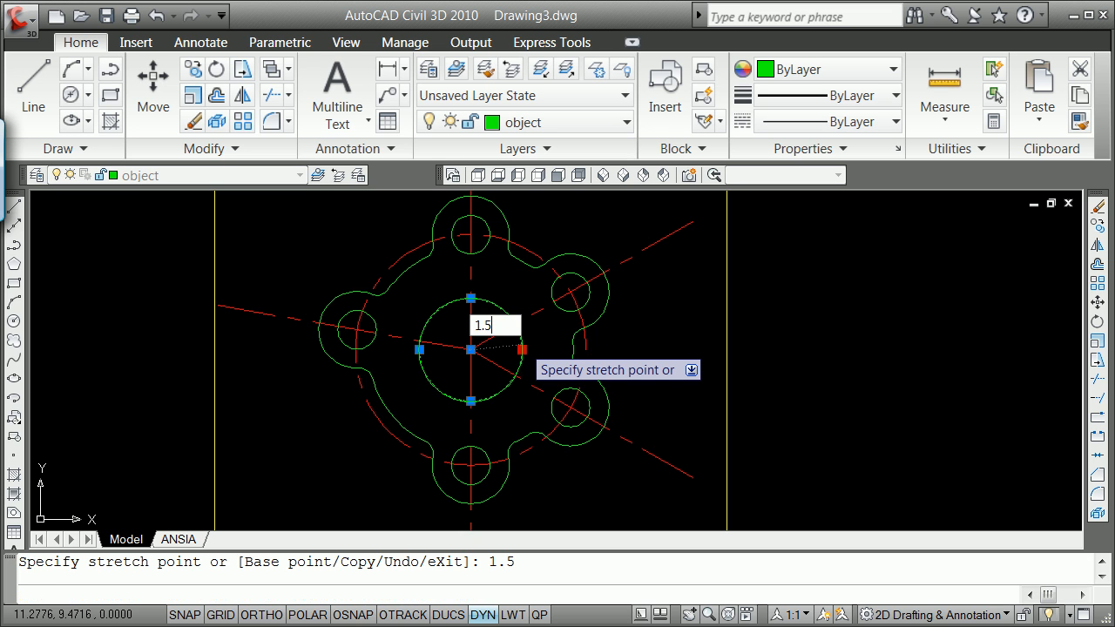
key(Escape)
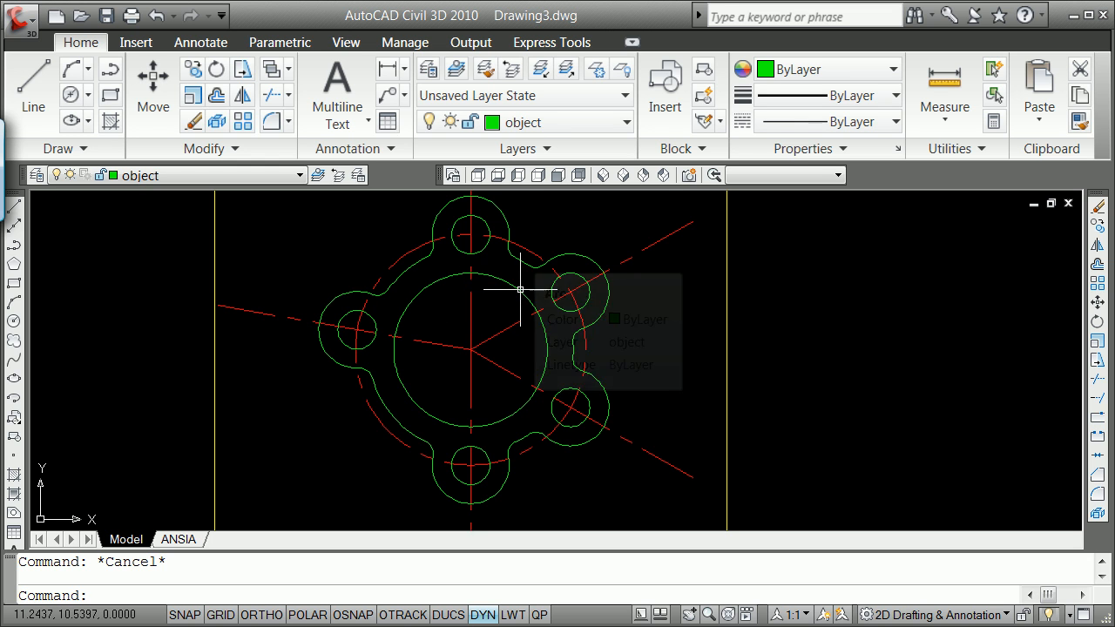
- Freeze the centerline layer by picking one of the part's red centerlines
mouse_move(519, 289)
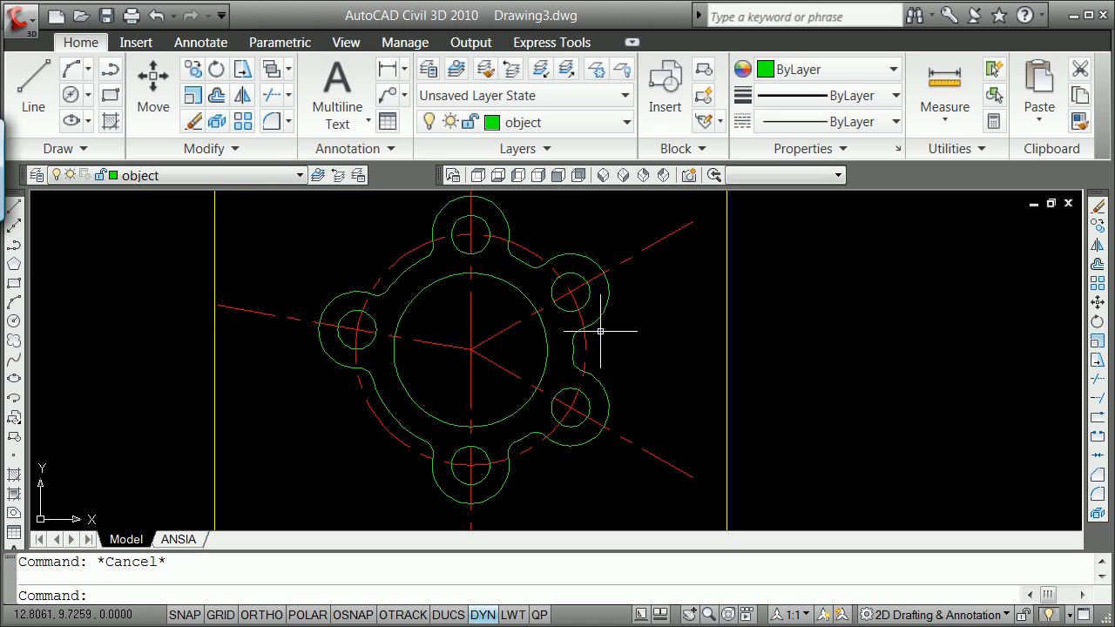
click(599, 77)
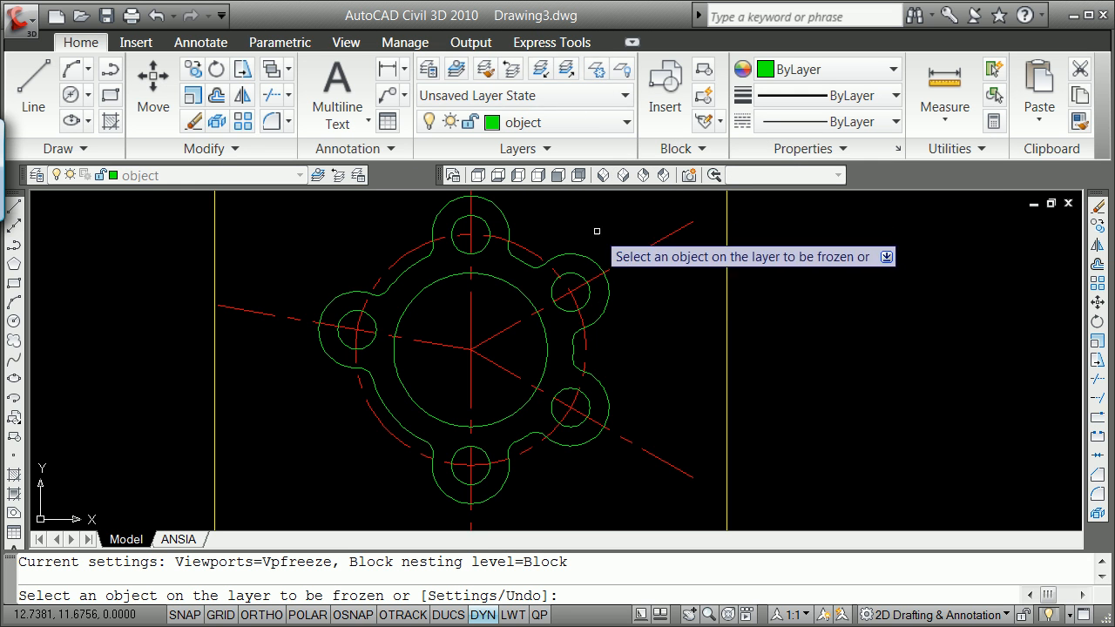
click(624, 261)
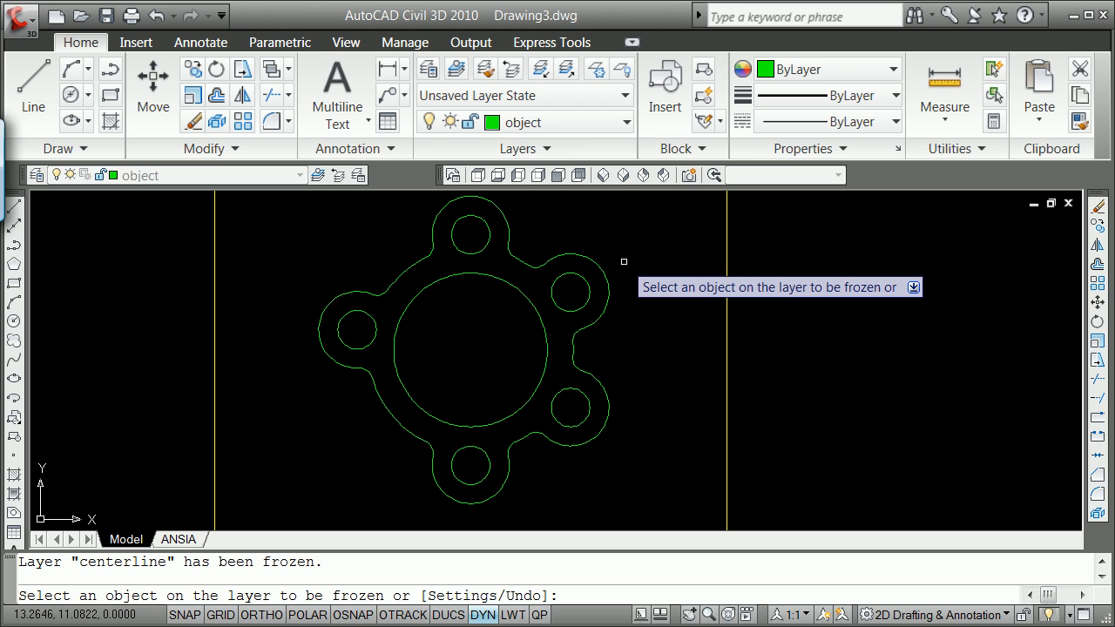
key(Return)
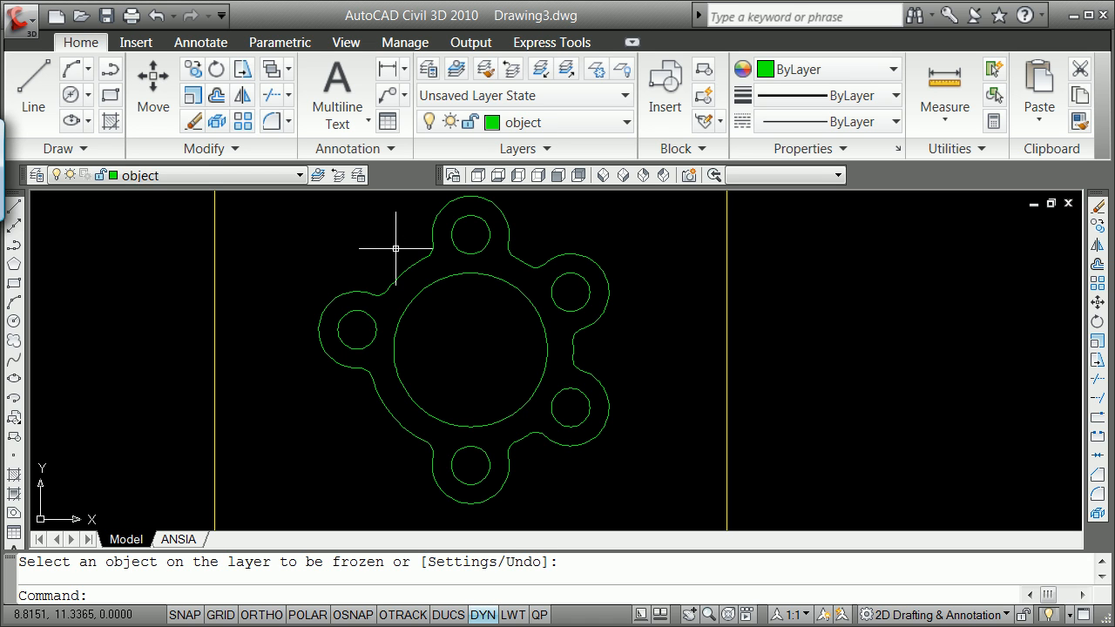
- Turn off dynamic input and convert the outline's upper-left arc into a polyline with PEDIT
text(p)
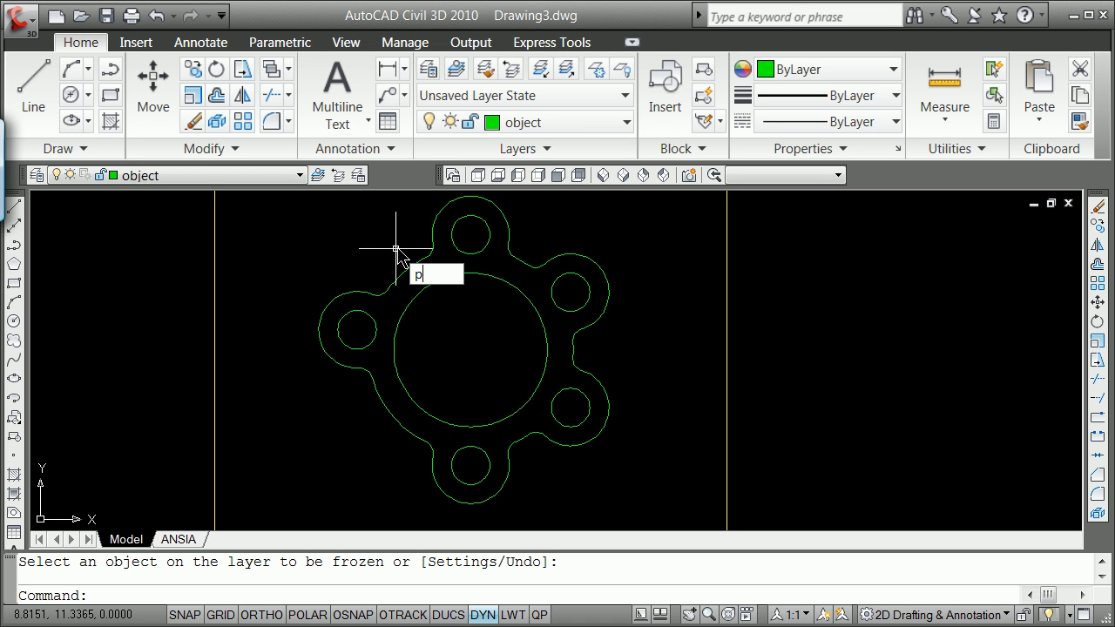
text(e)
key(Return)
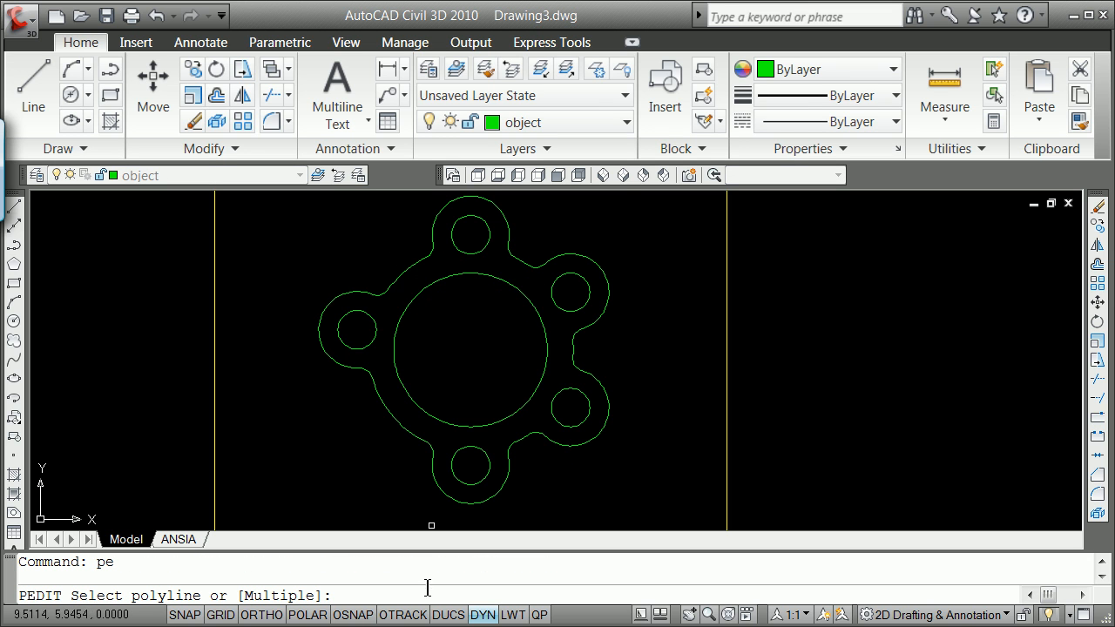
click(482, 615)
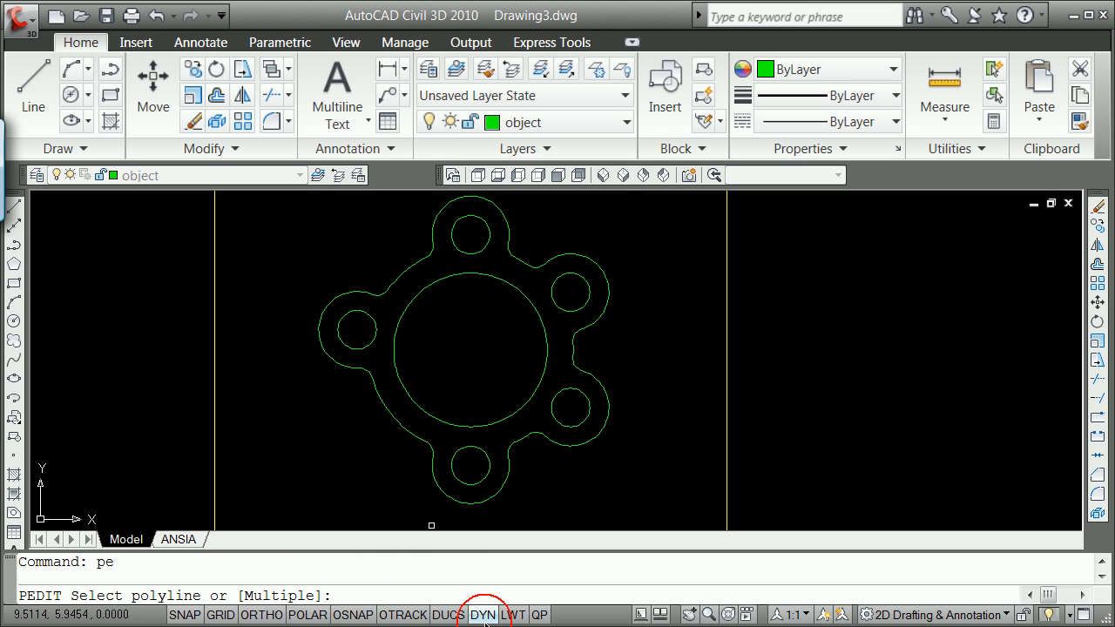
click(402, 272)
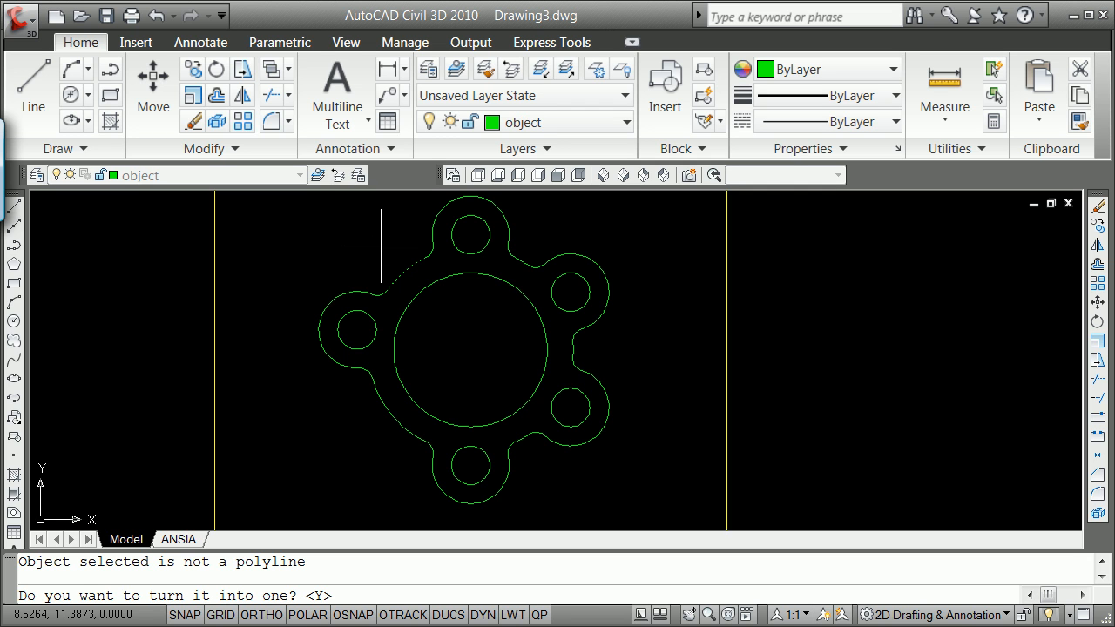
text(y)
key(Return)
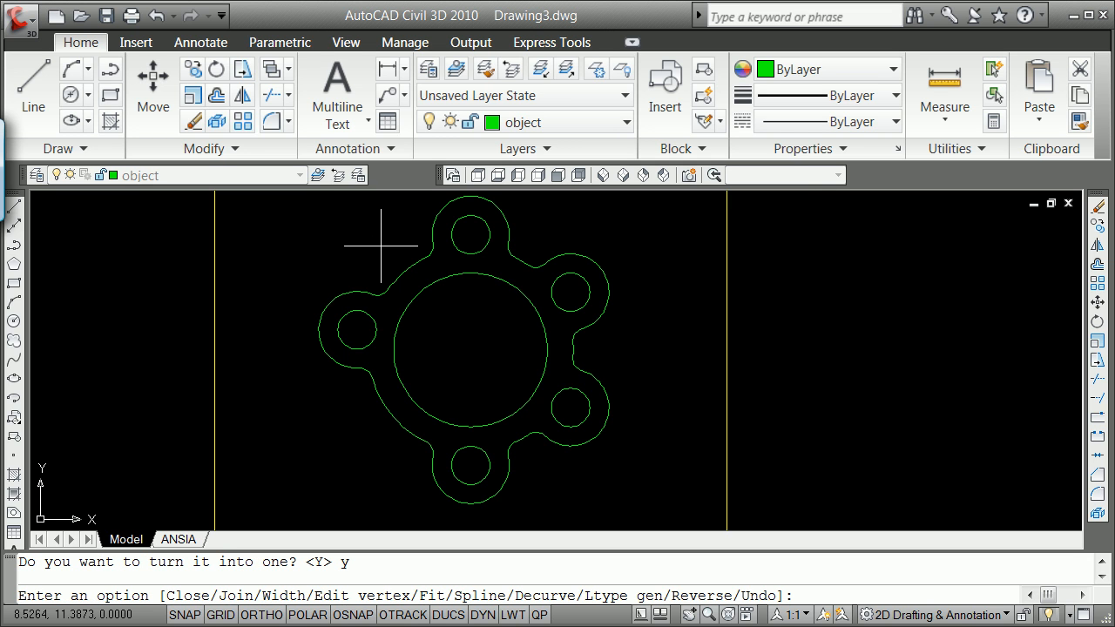
- Join all remaining outline arcs and fillets, including the top lug's outer arc, to the polyline and check the joined outline by selecting it
text(j)
key(Return)
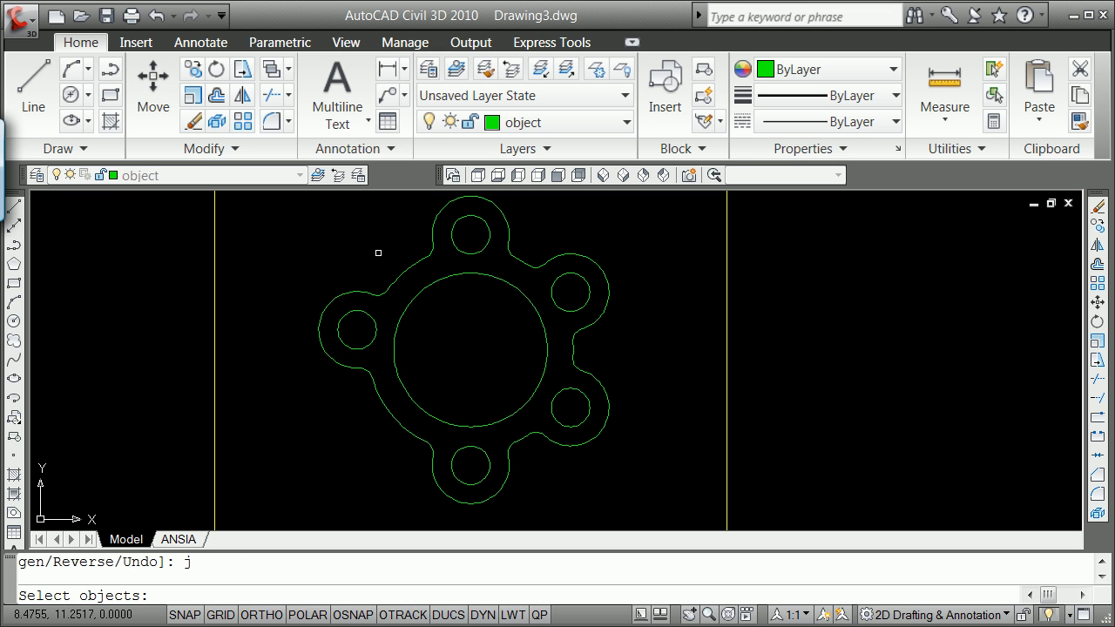
click(265, 198)
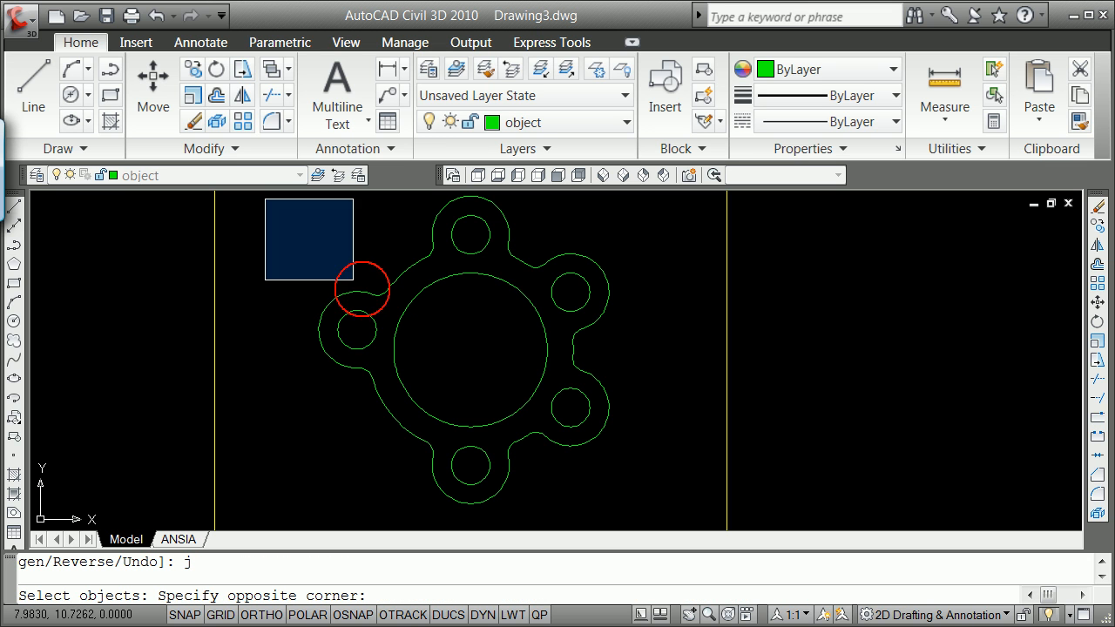
click(663, 510)
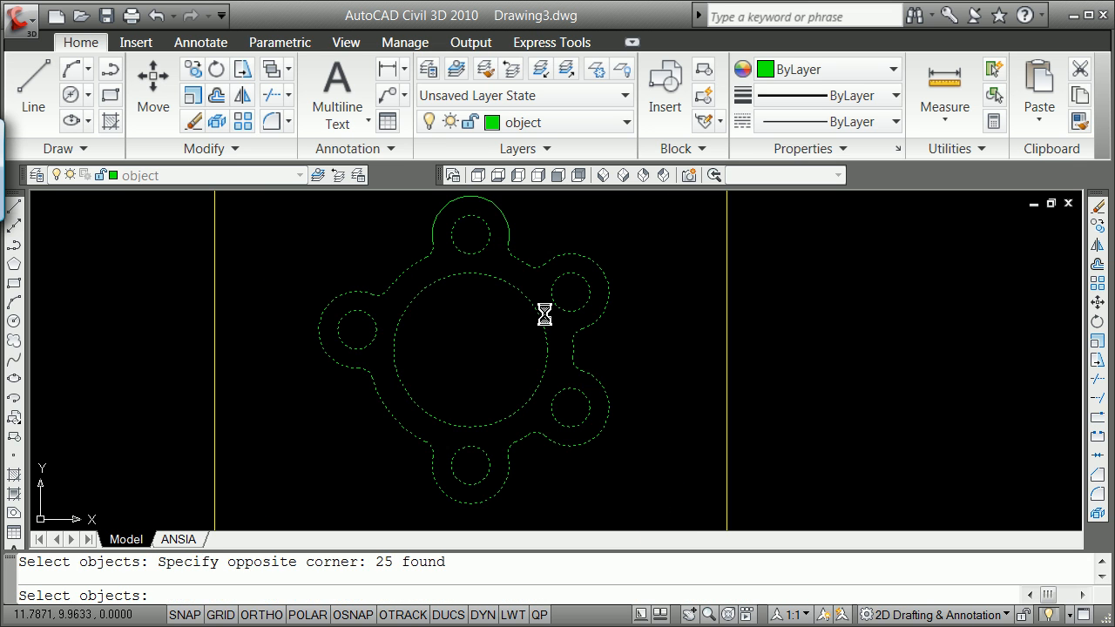
click(503, 212)
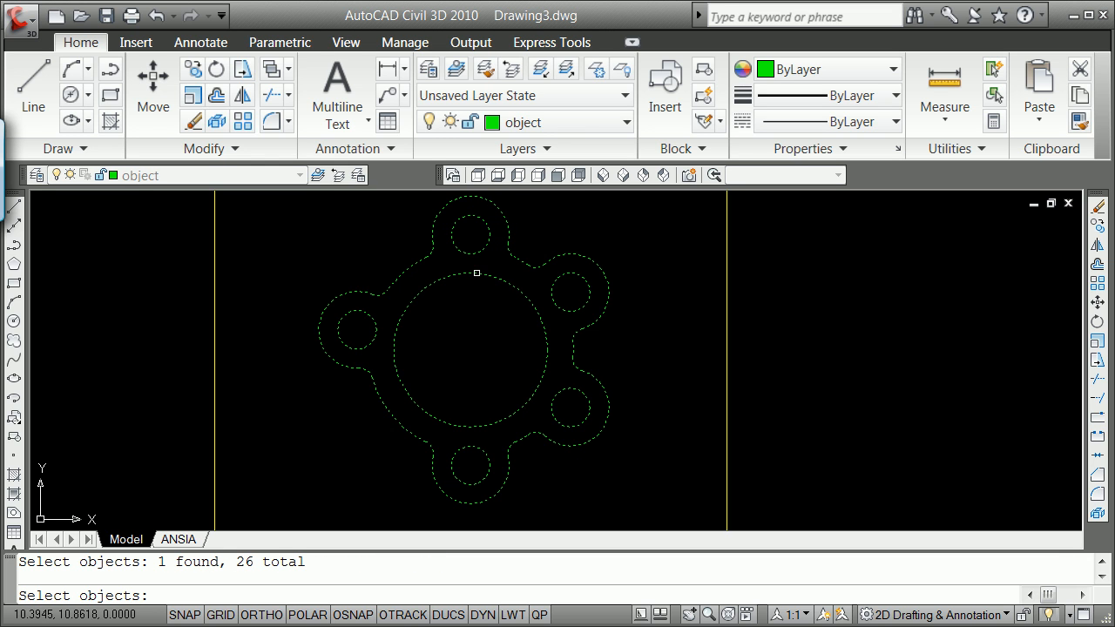
key(Return)
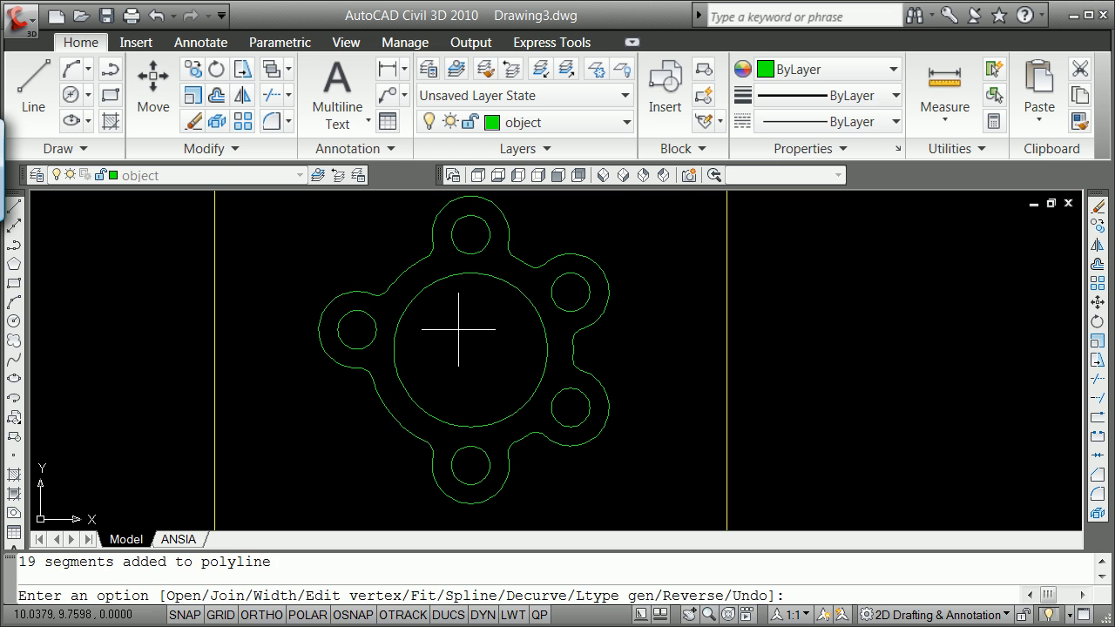
key(Return)
click(520, 261)
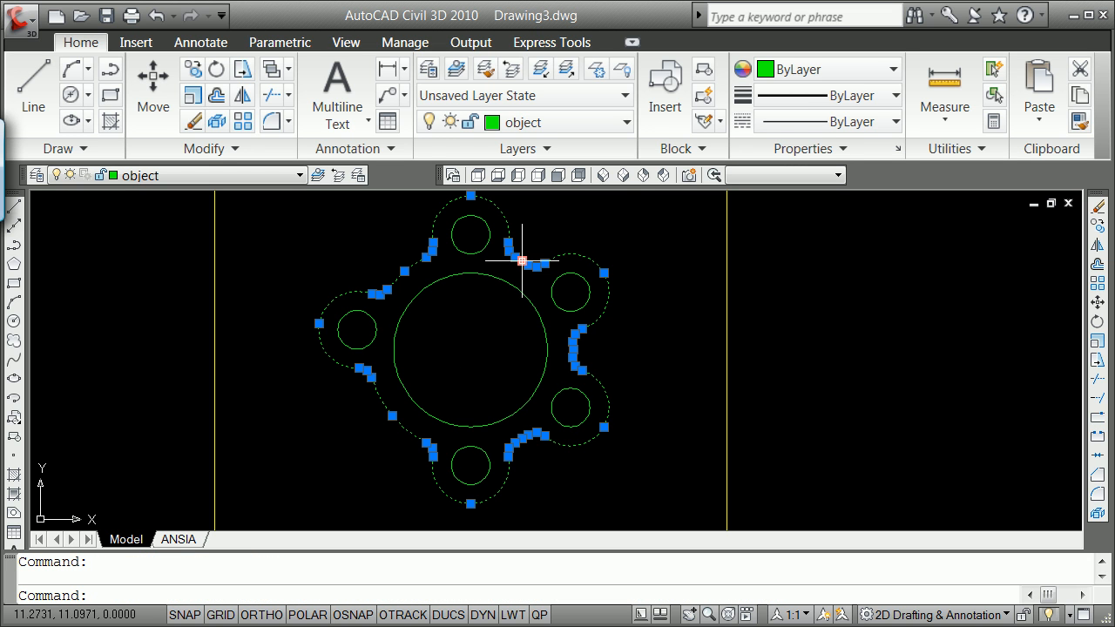
key(Escape)
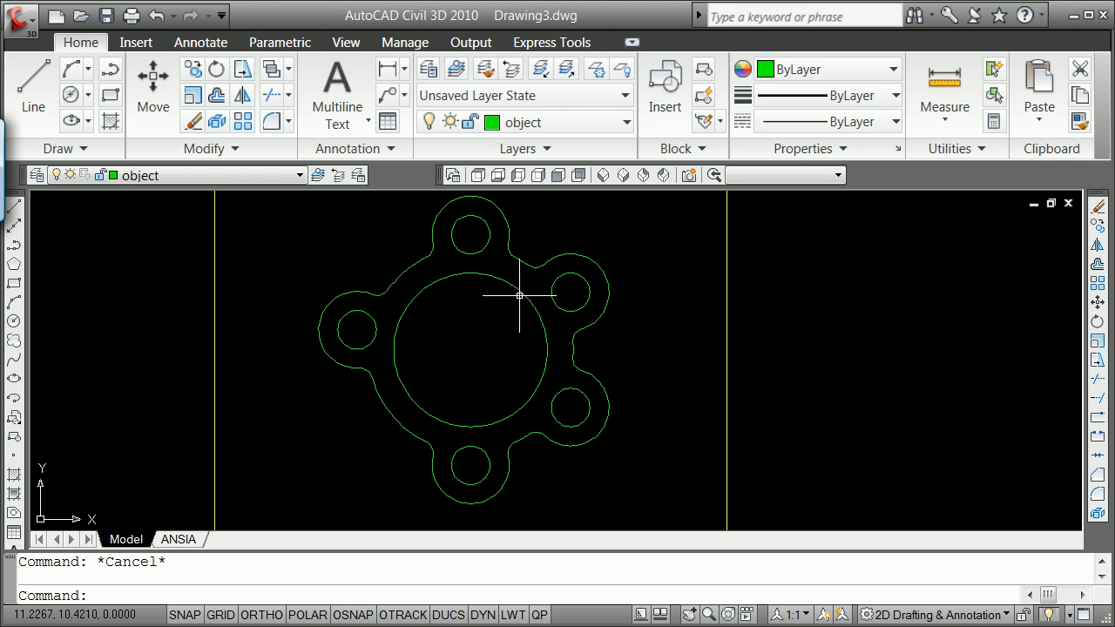
- Offset the joined outline outward by 0.125
mouse_move(518, 296)
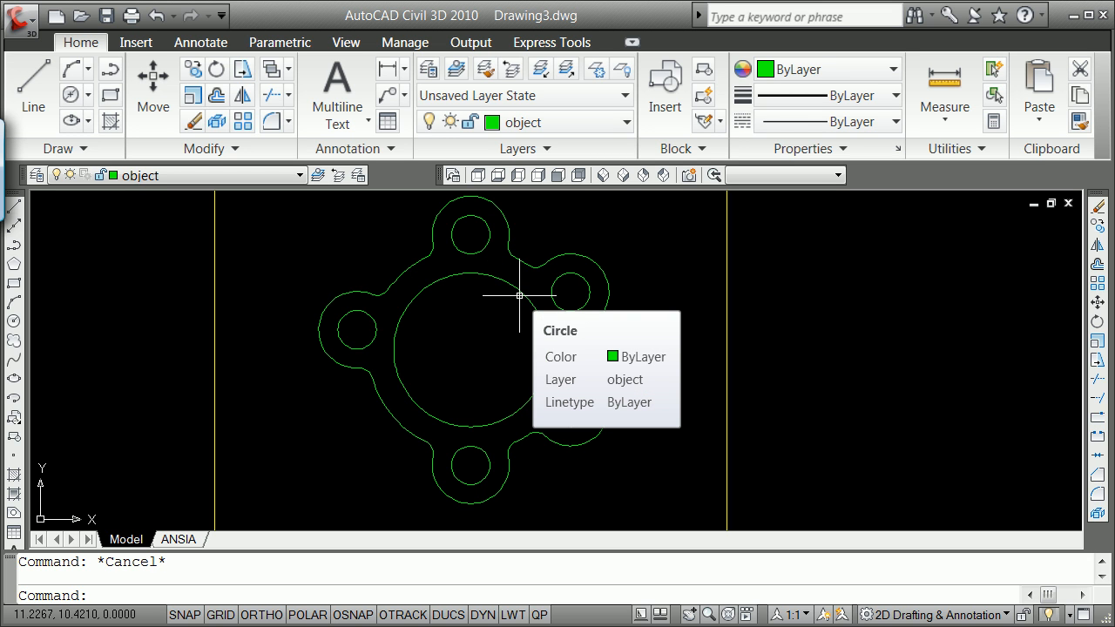
text(o)
key(Return)
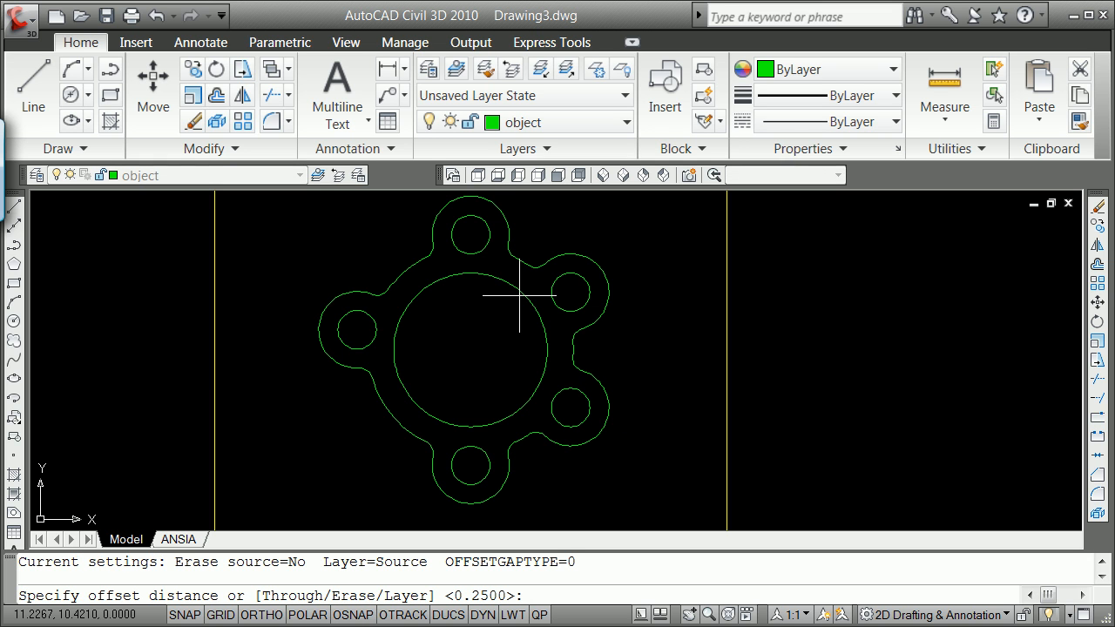
key(Return)
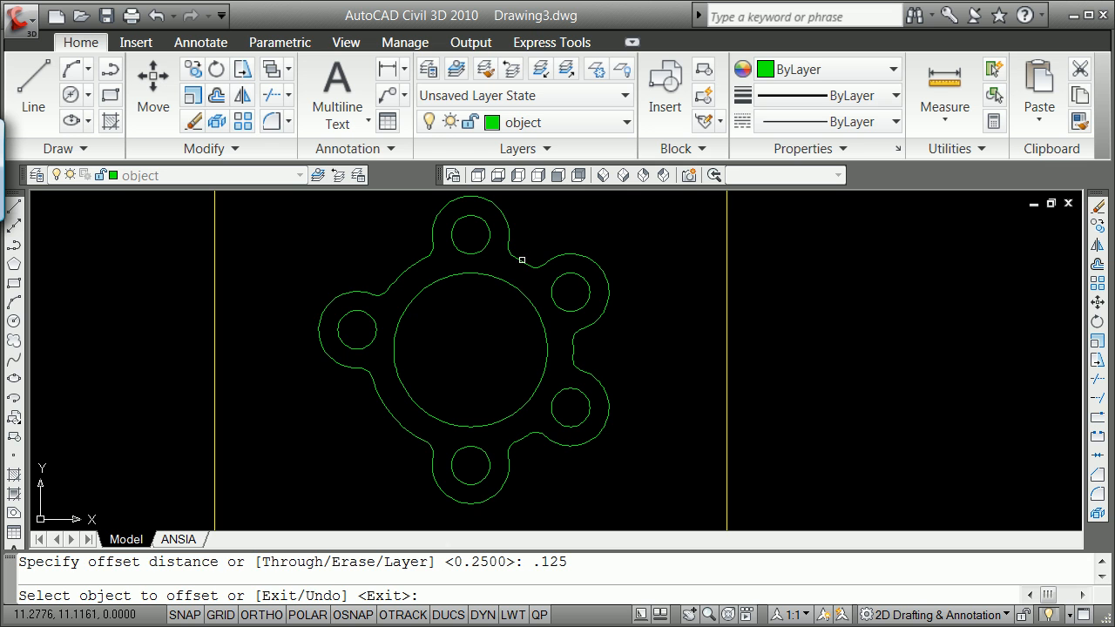
click(521, 258)
click(539, 234)
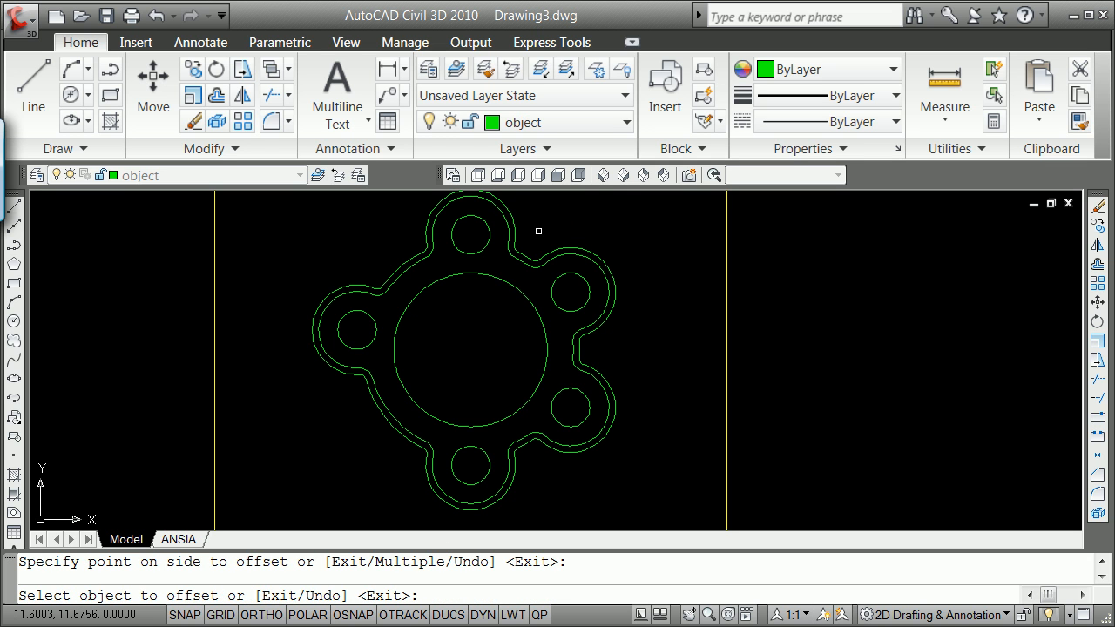
- Finish the offset, thaw the centerline layer in the layer properties manager and close the manager
key(Return)
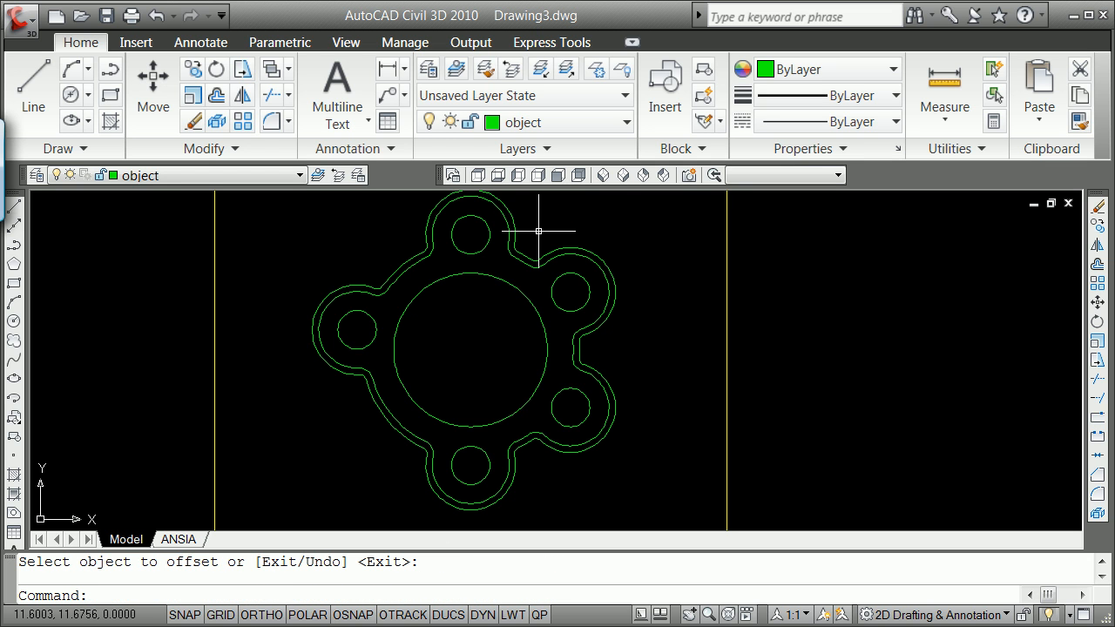
click(36, 180)
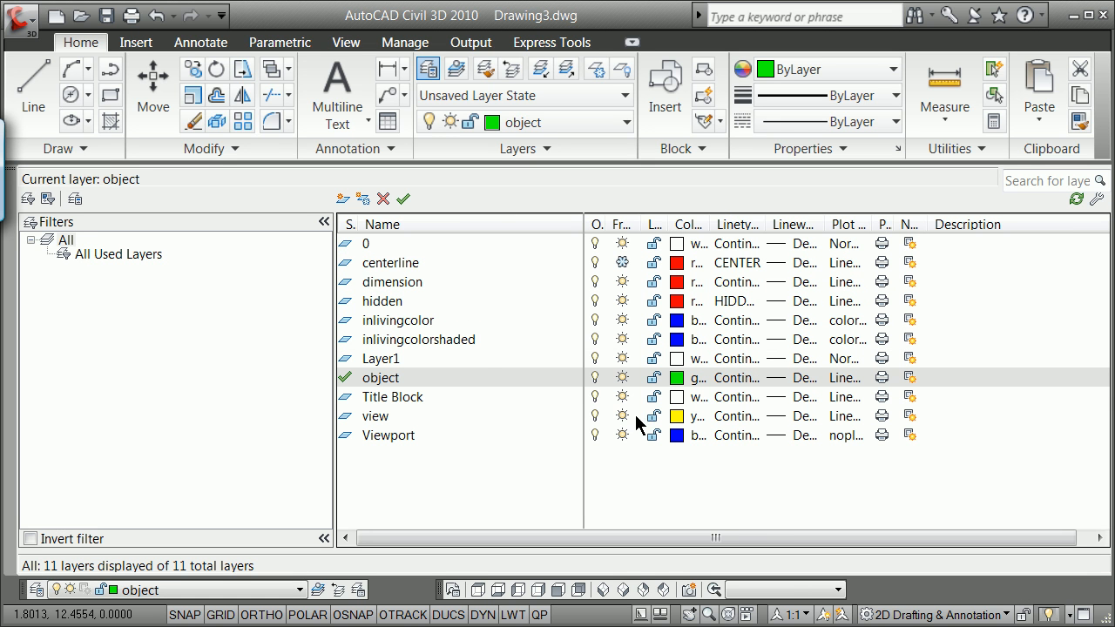
click(623, 263)
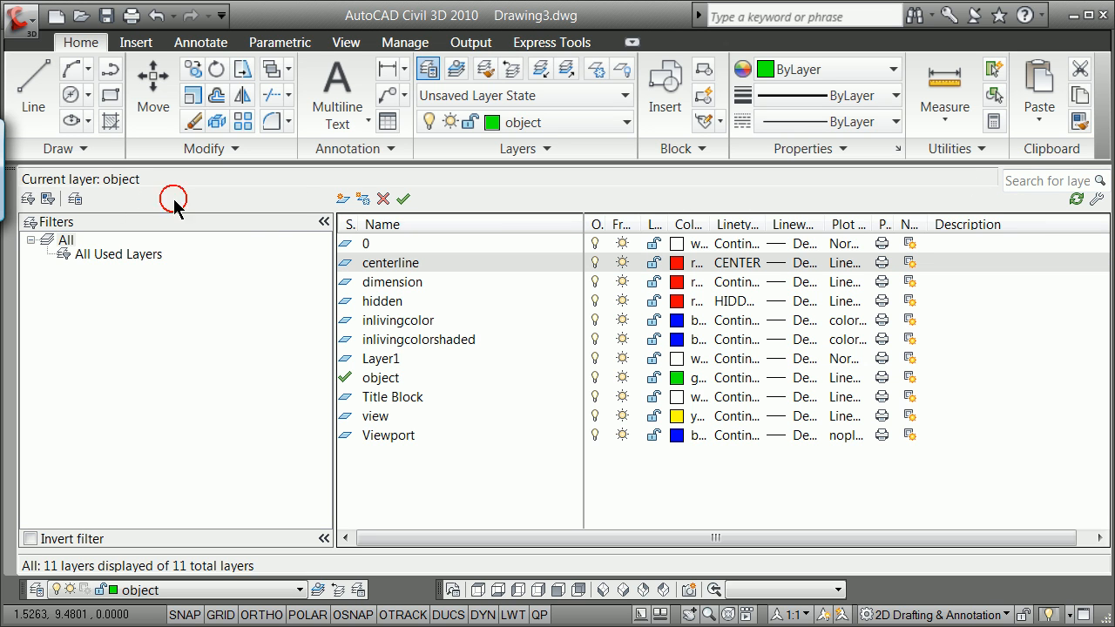
click(1064, 183)
mouse_move(1109, 615)
mouse_down()
mouse_move(1114, 567)
mouse_move(1113, 595)
mouse_up()
click(1066, 201)
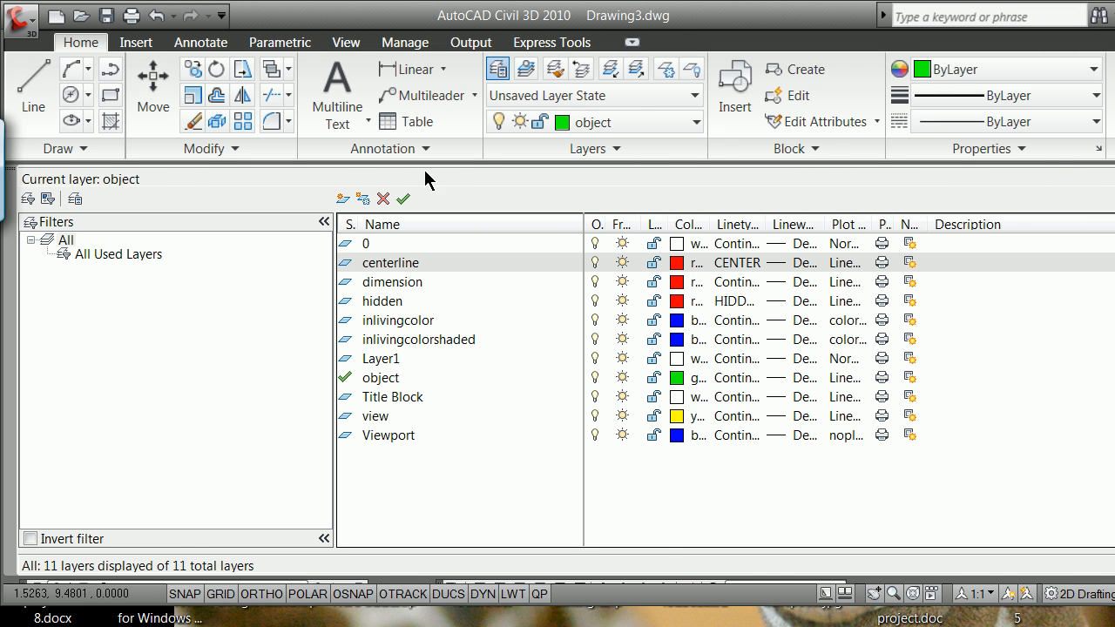
click(12, 175)
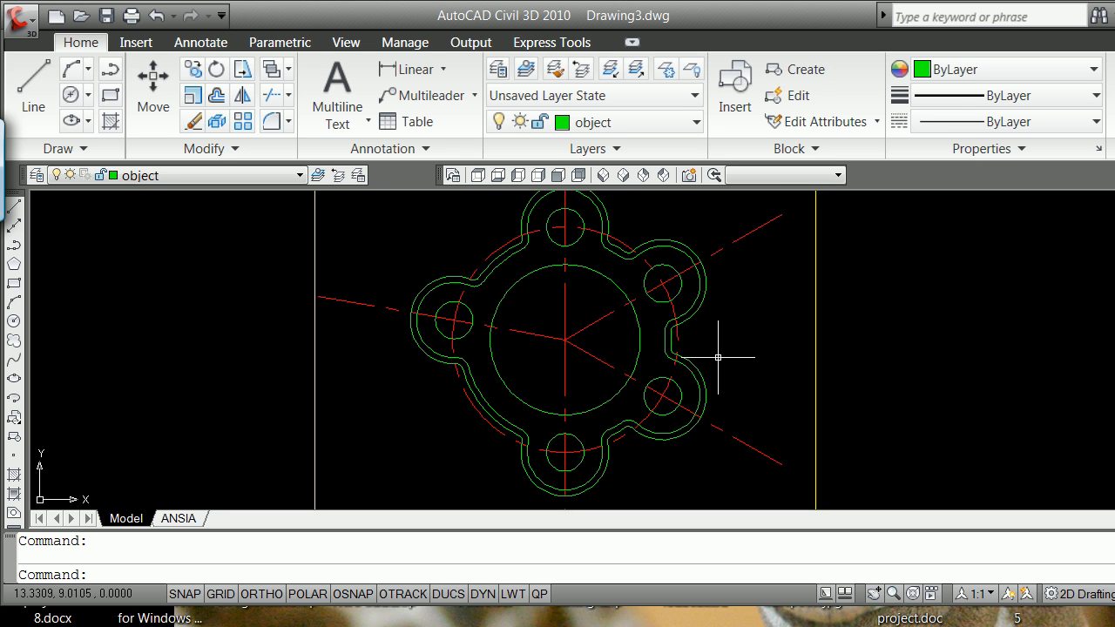
click(550, 338)
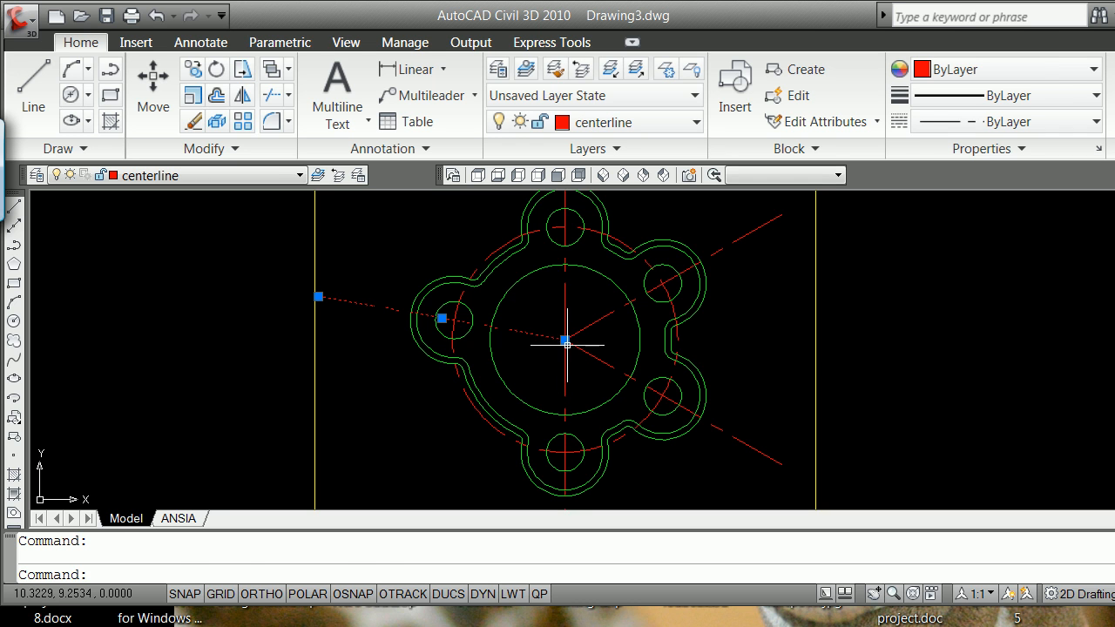
click(563, 339)
key(space)
key(space)
key(space)
key(Escape)
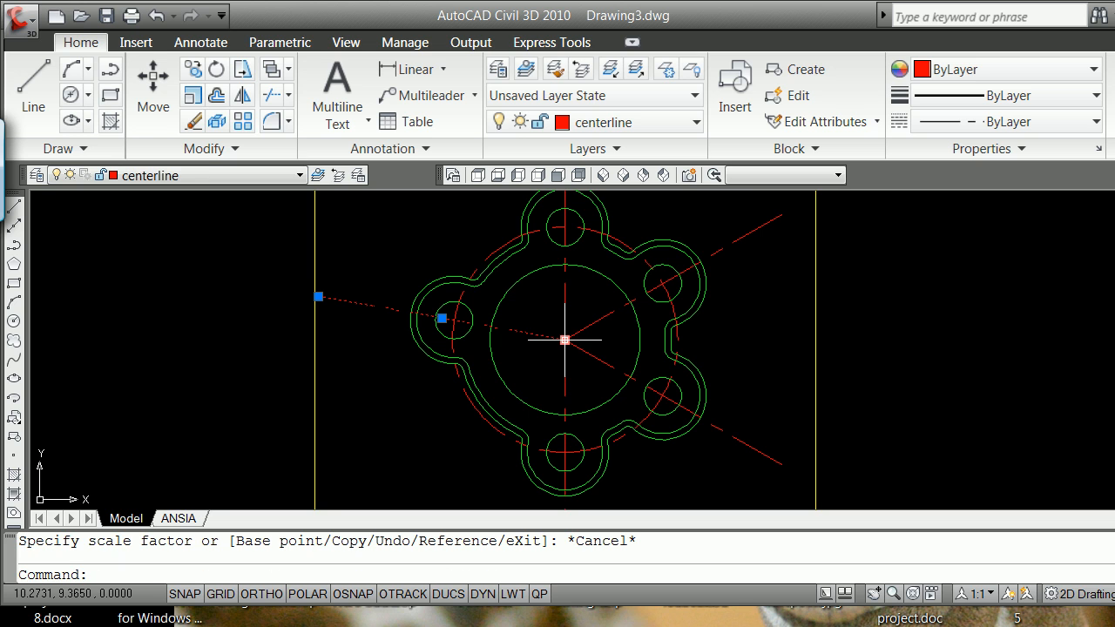